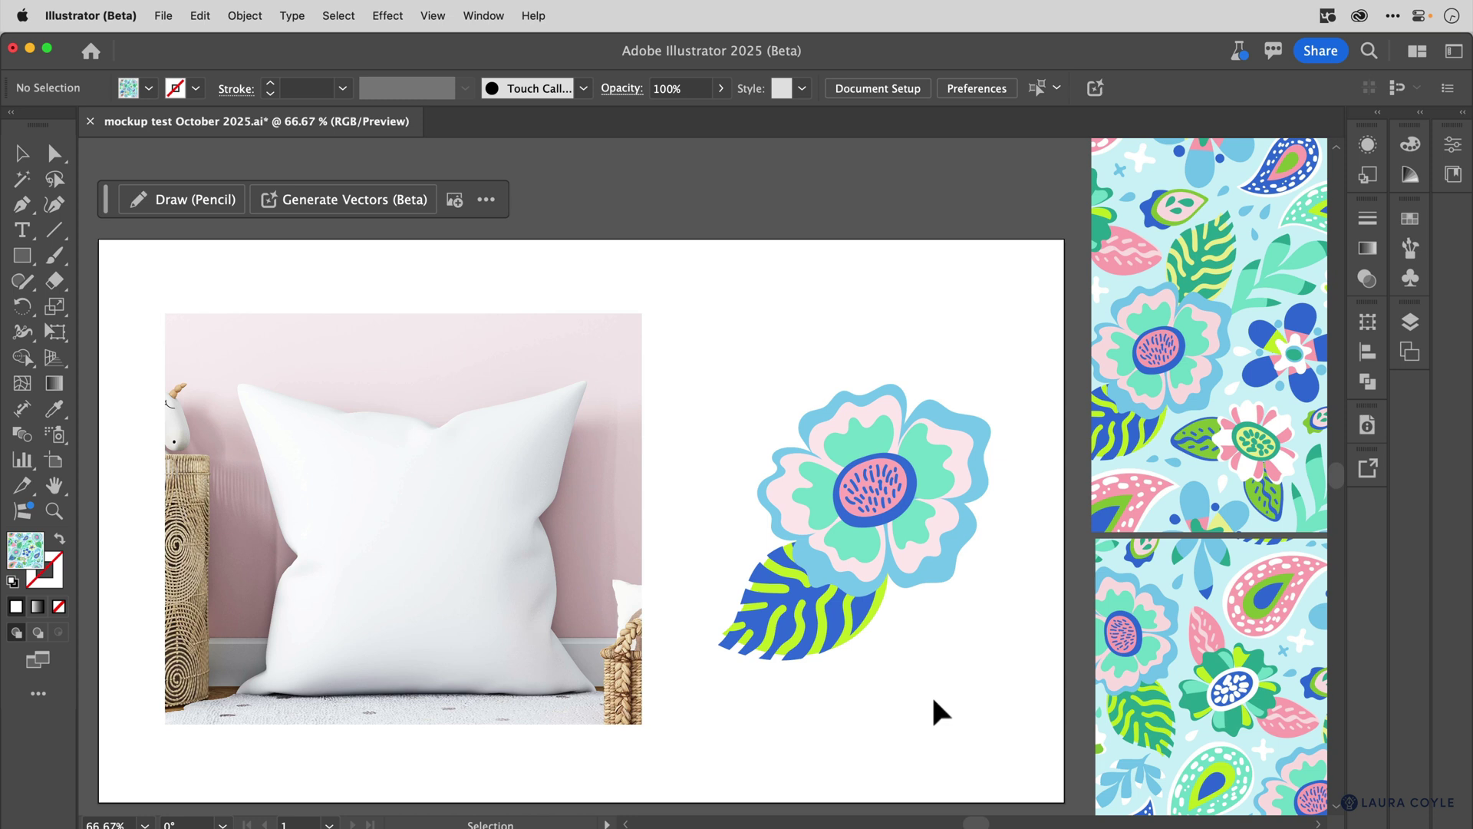
Step: Move the flower artwork group onto the white pillow photo
click(546, 548)
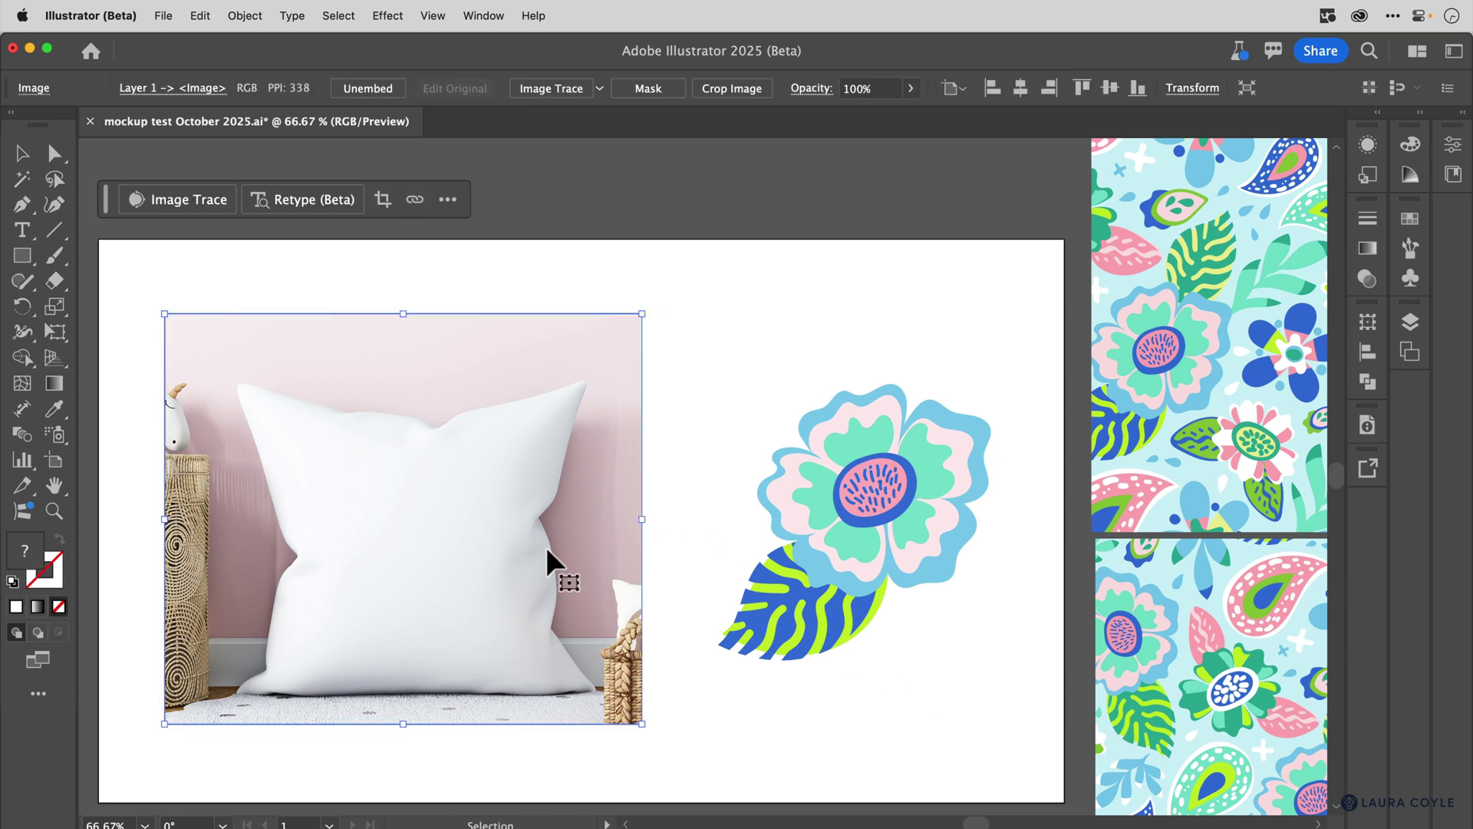
click(904, 525)
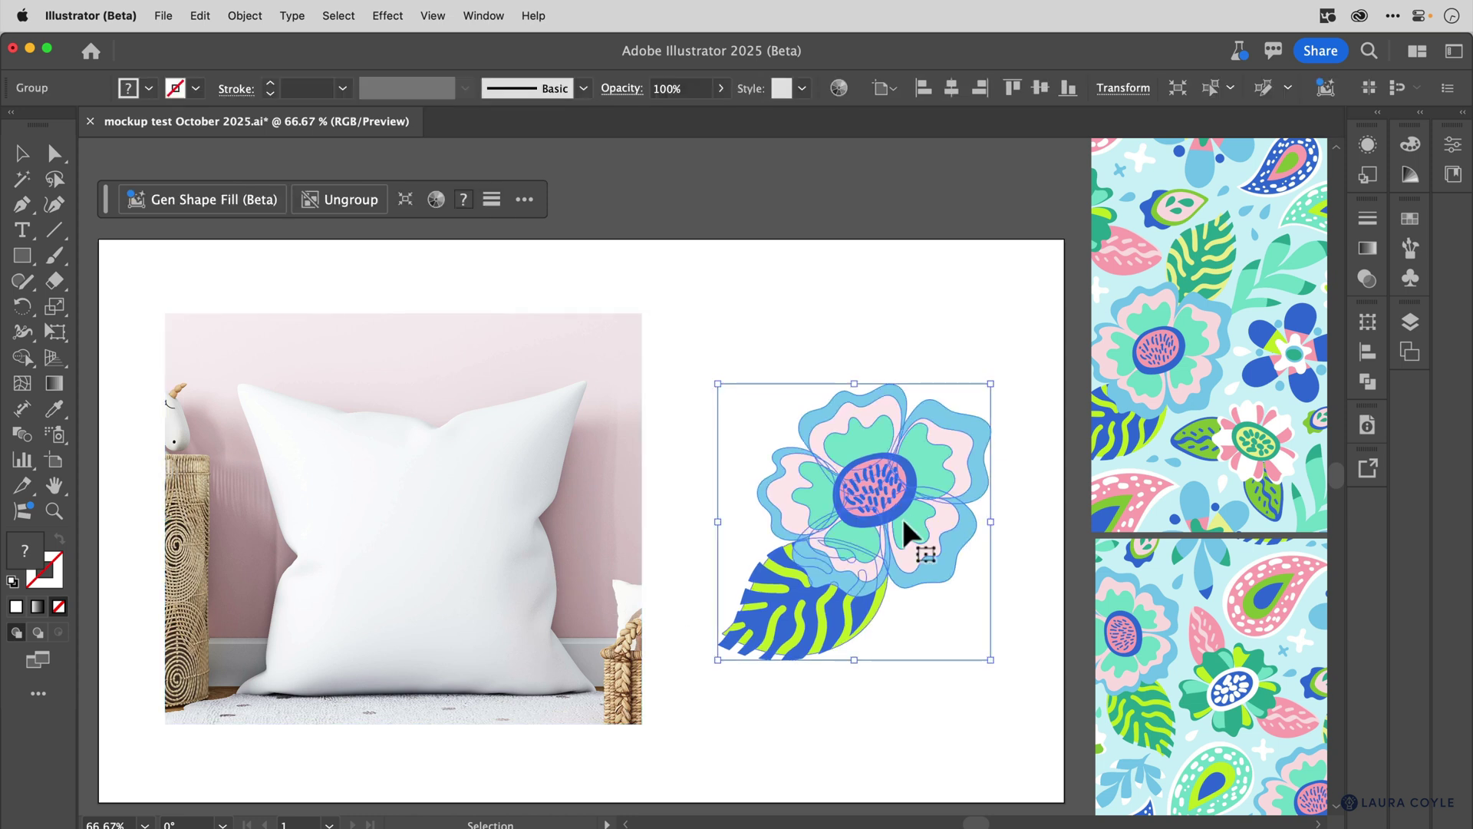
drag(903, 522, 465, 540)
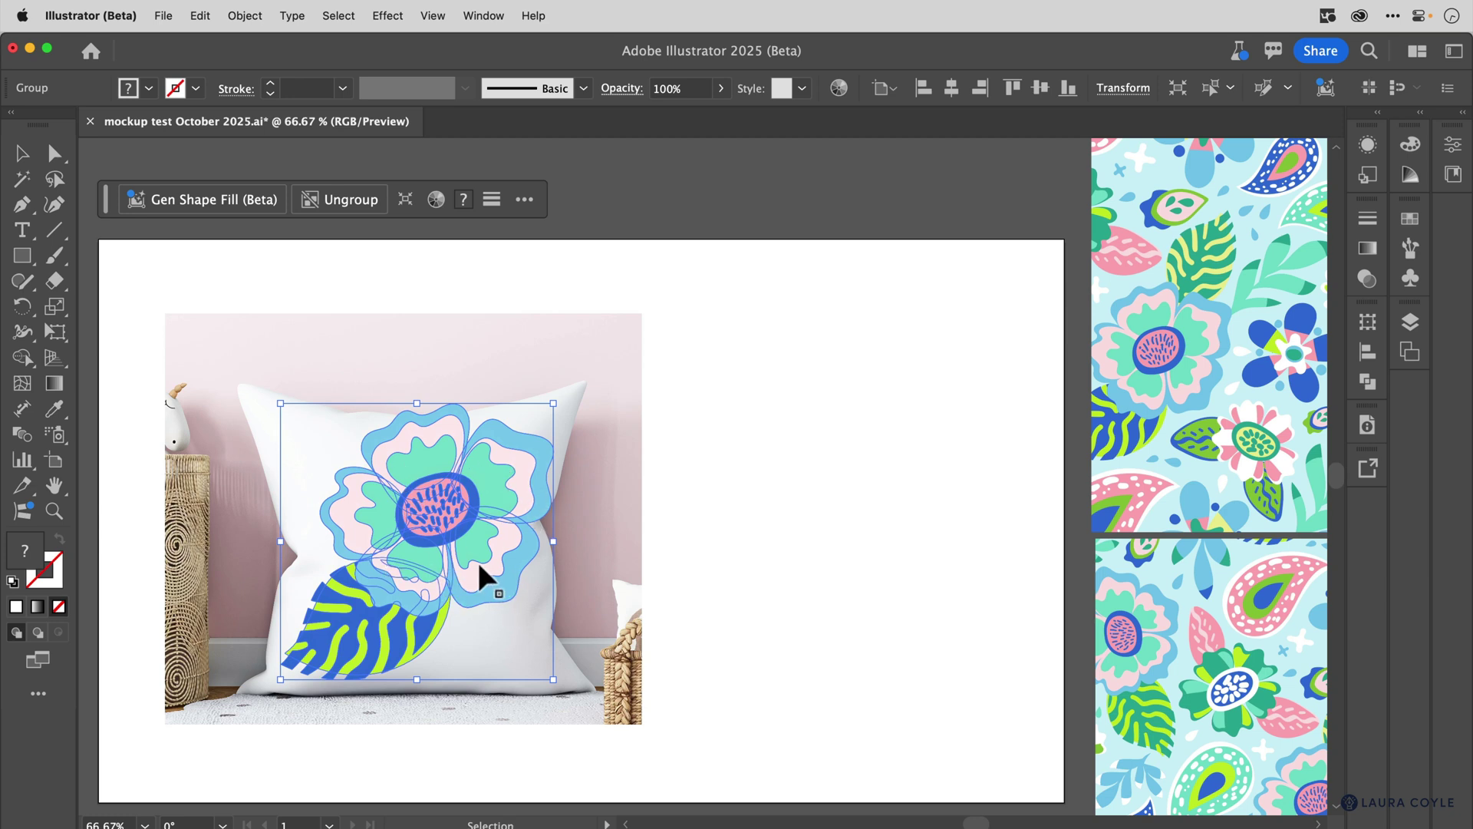
Step: Select both the pillow photo and the flower, then check the Object menu without choosing anything
drag(711, 411, 424, 545)
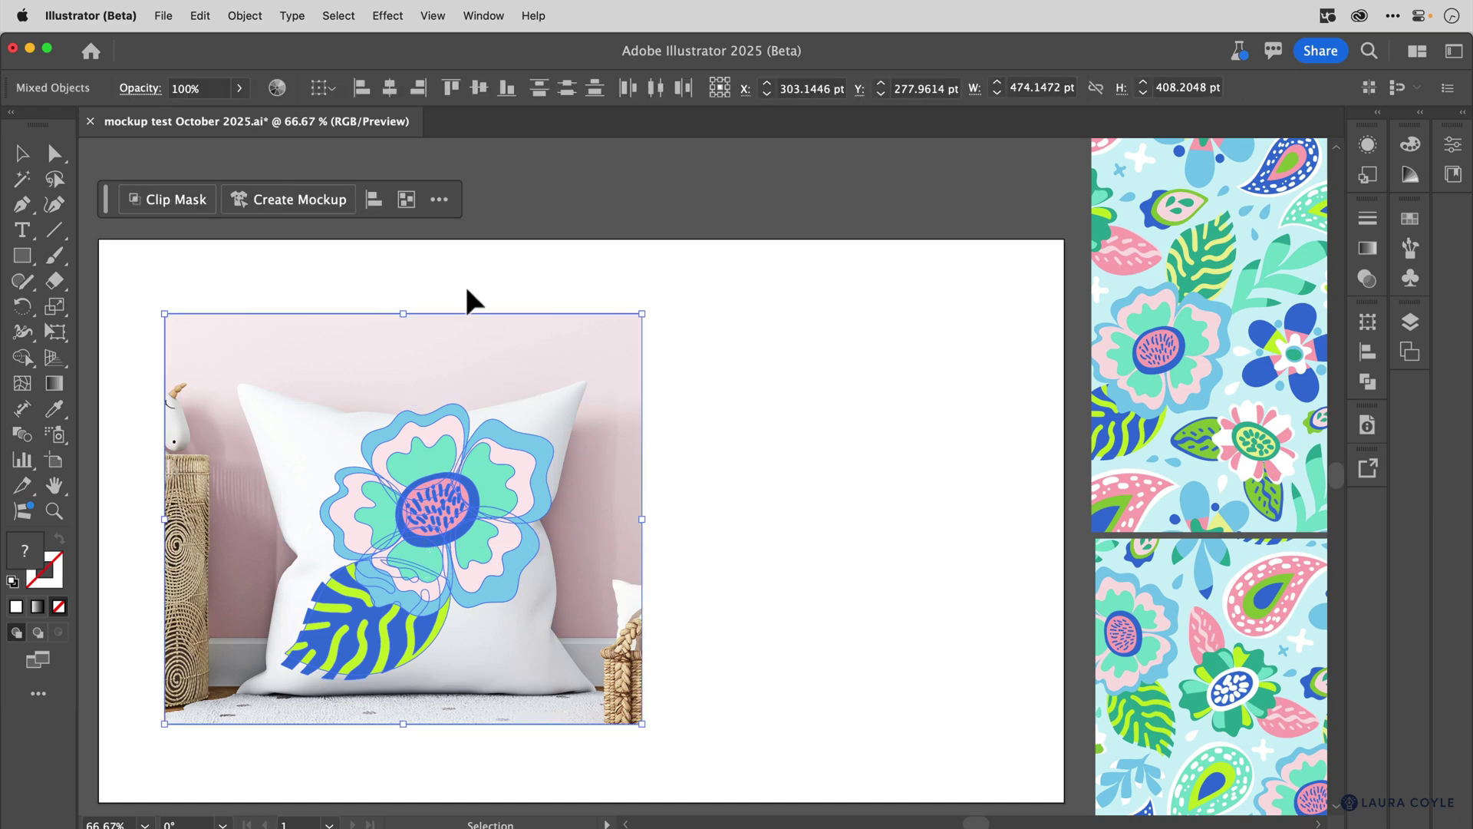
click(260, 16)
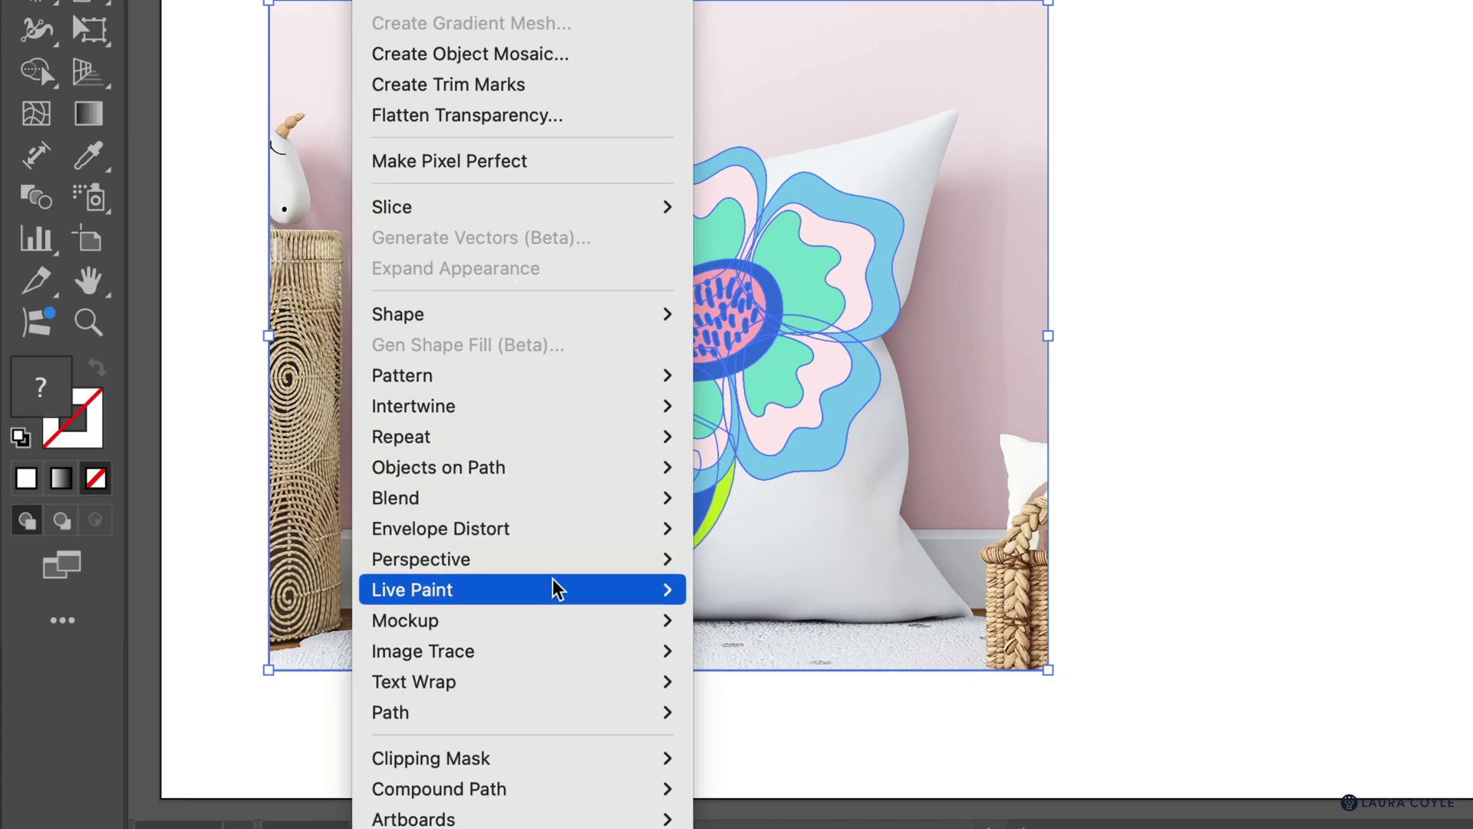
mouse_move(559, 618)
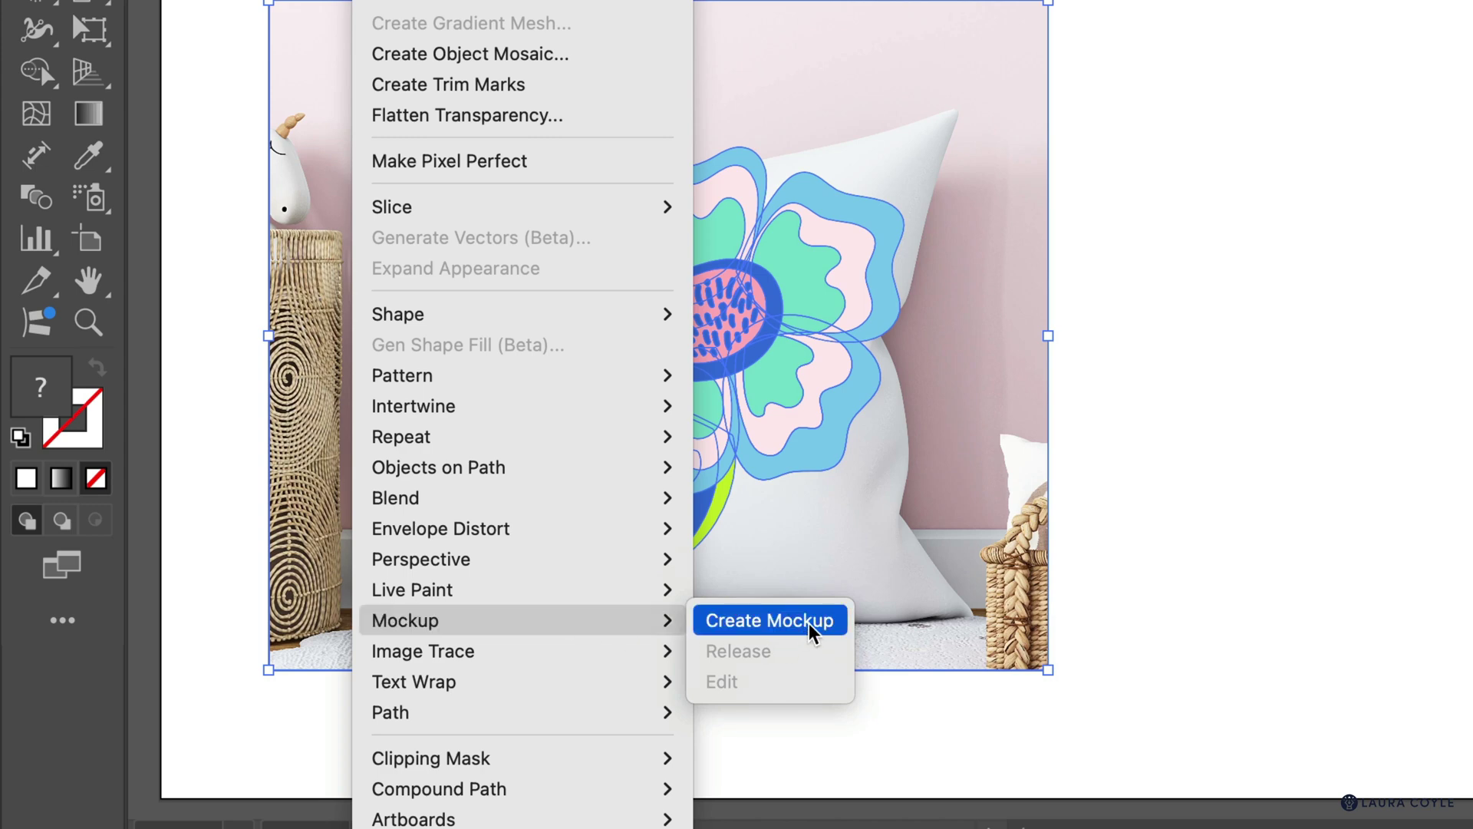
key(Escape)
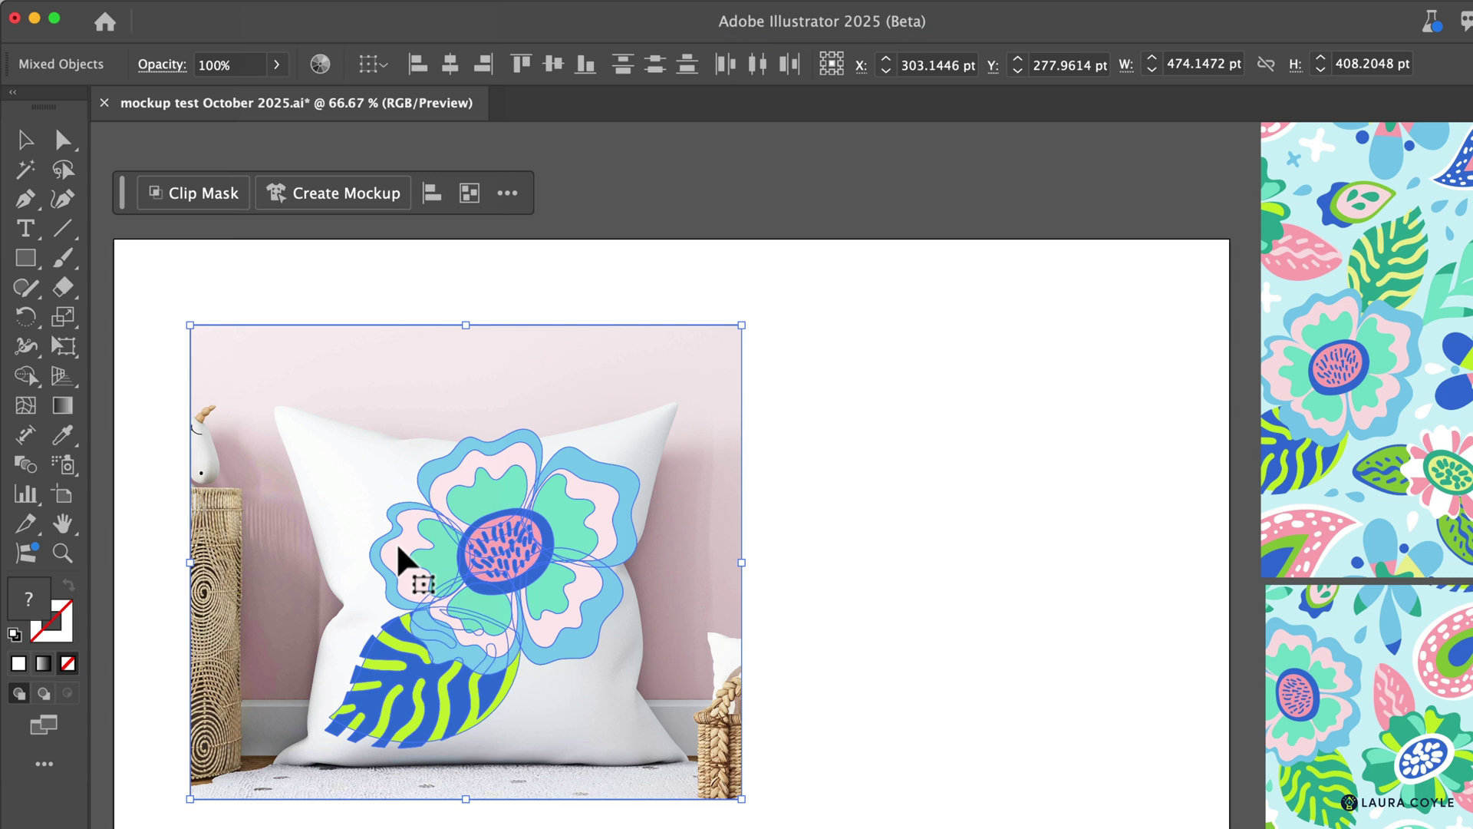
Step: Make the flower a mockup on the pillow, then reposition and resize it on the fabric
click(353, 205)
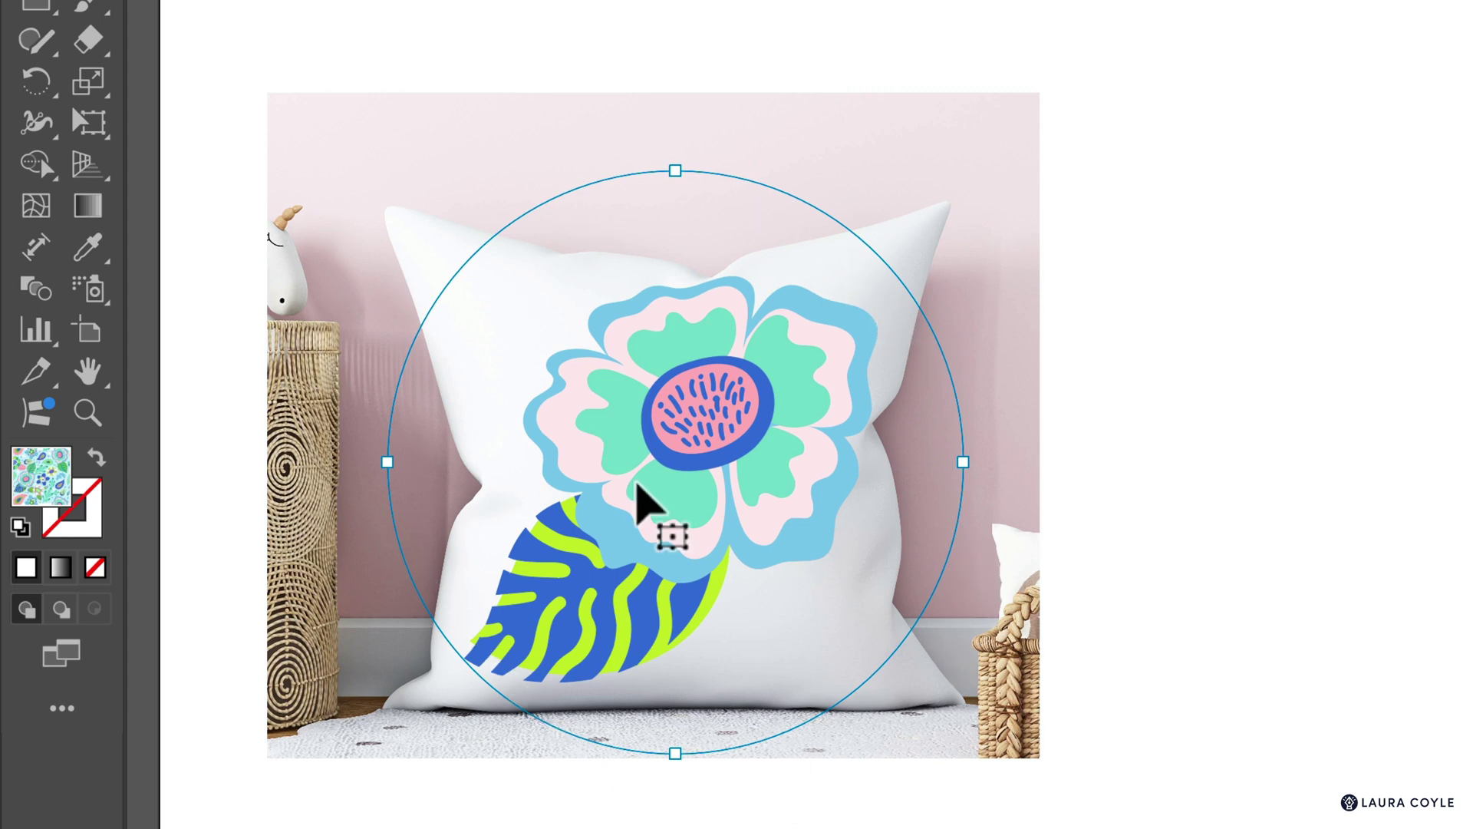
mouse_move(621, 477)
mouse_down()
mouse_move(760, 476)
mouse_move(678, 279)
mouse_move(452, 350)
mouse_move(513, 519)
mouse_move(539, 550)
mouse_move(646, 497)
mouse_move(658, 508)
mouse_move(760, 730)
mouse_move(376, 731)
mouse_move(330, 303)
mouse_move(353, 192)
mouse_move(678, 174)
mouse_move(951, 237)
mouse_move(717, 349)
mouse_move(631, 459)
mouse_move(647, 491)
mouse_up()
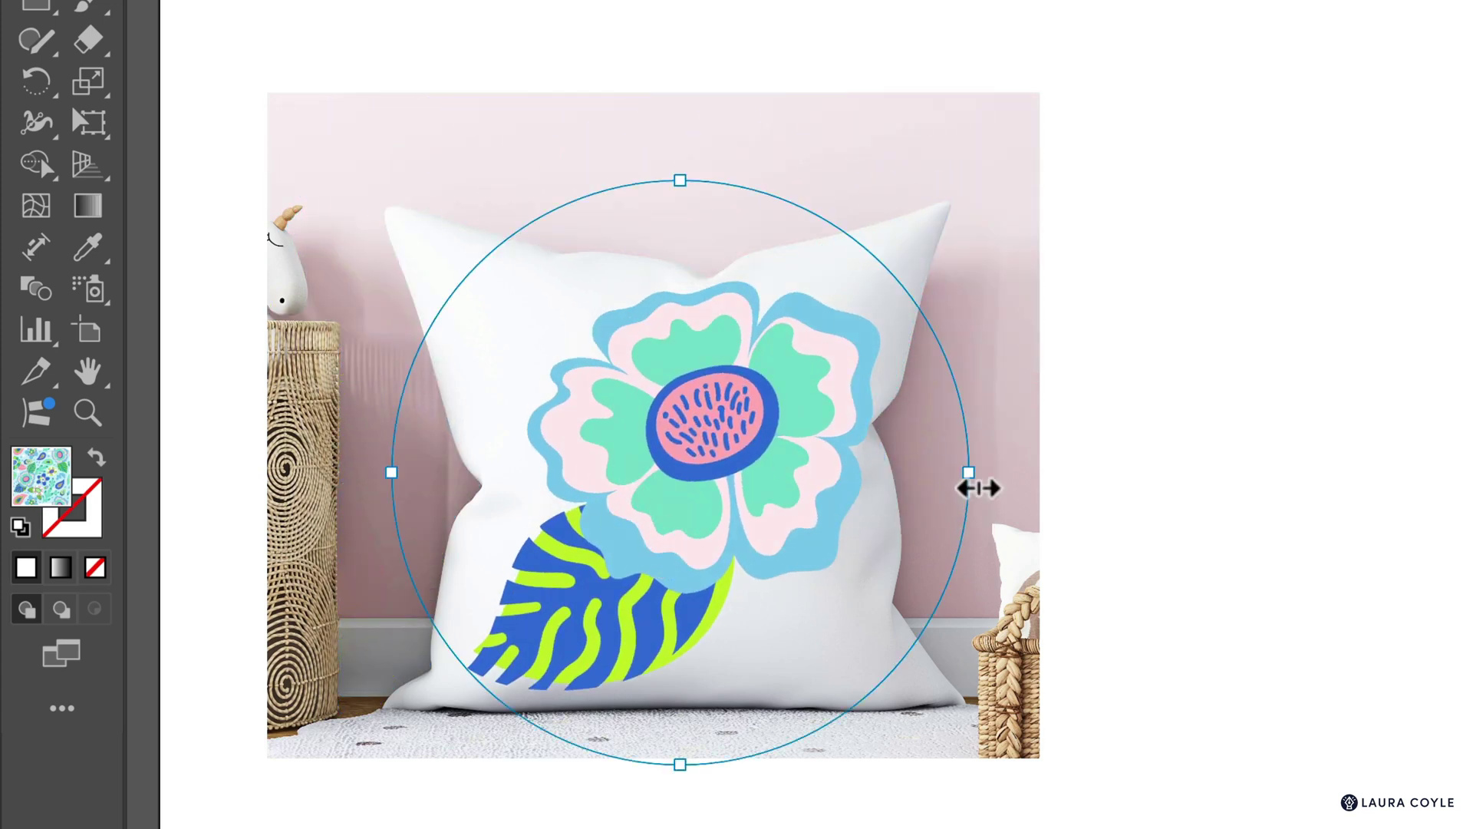
drag(988, 488, 924, 509)
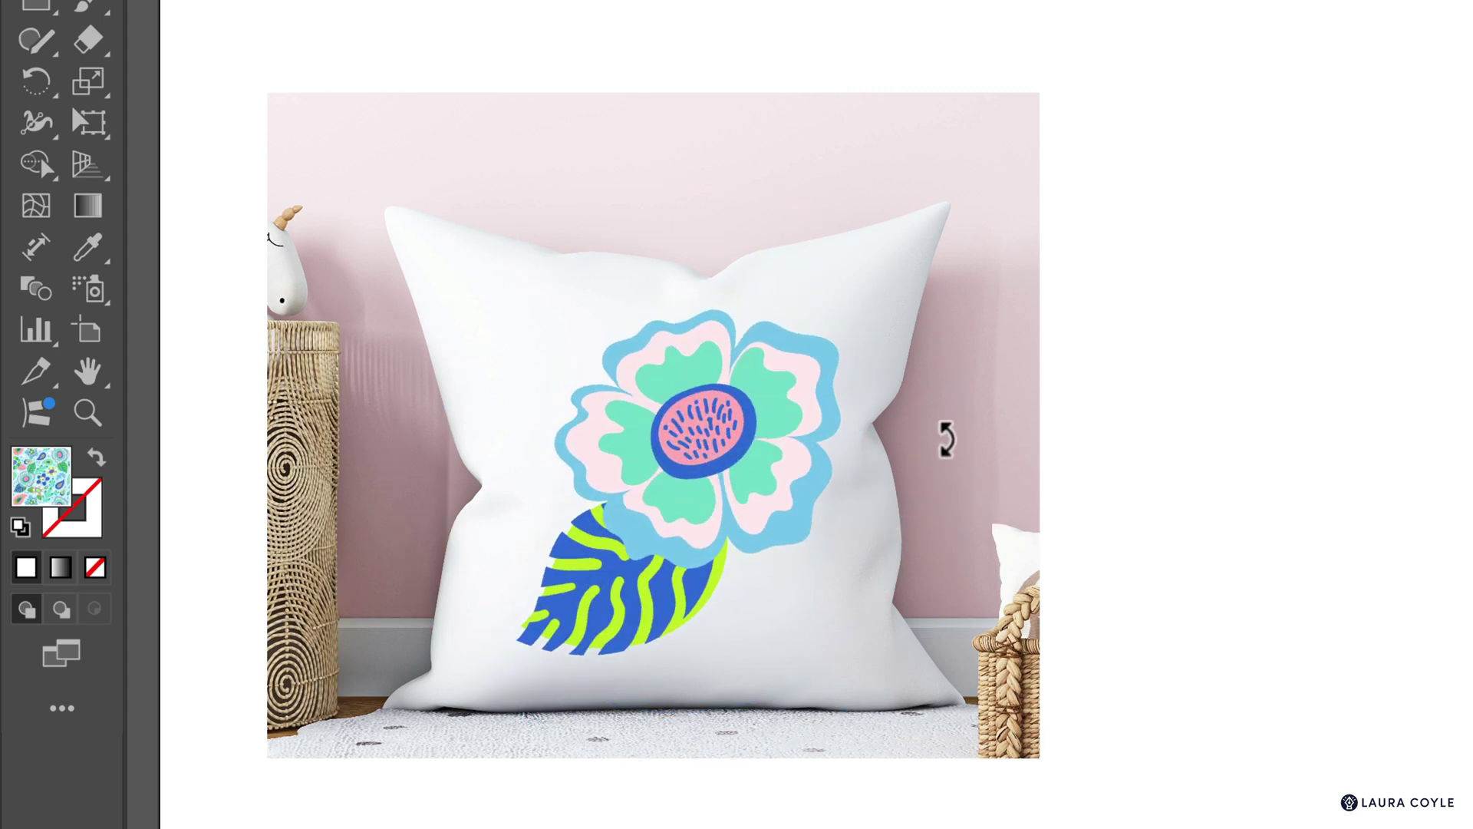
drag(750, 477, 677, 495)
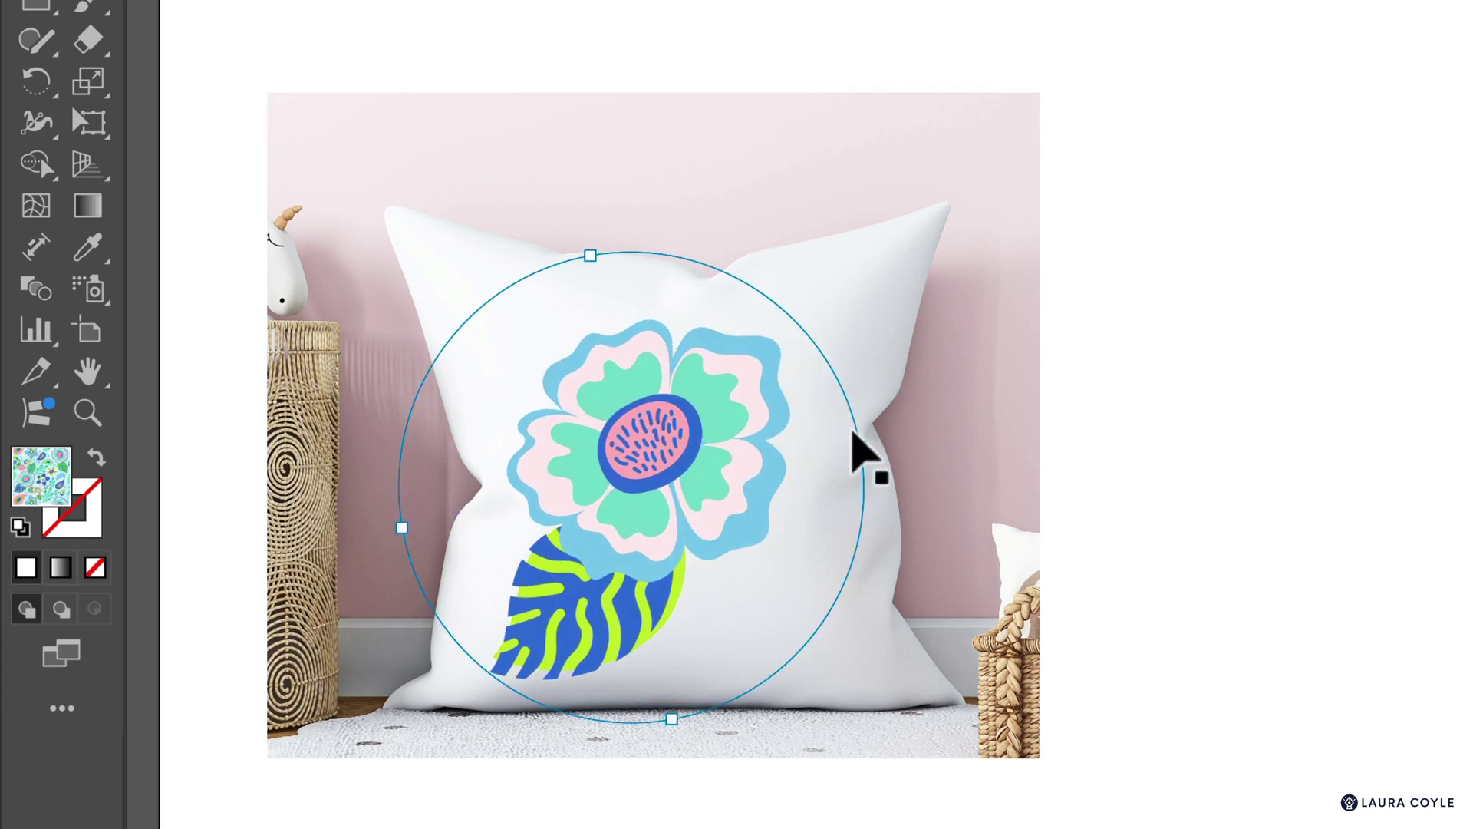
drag(861, 441, 937, 437)
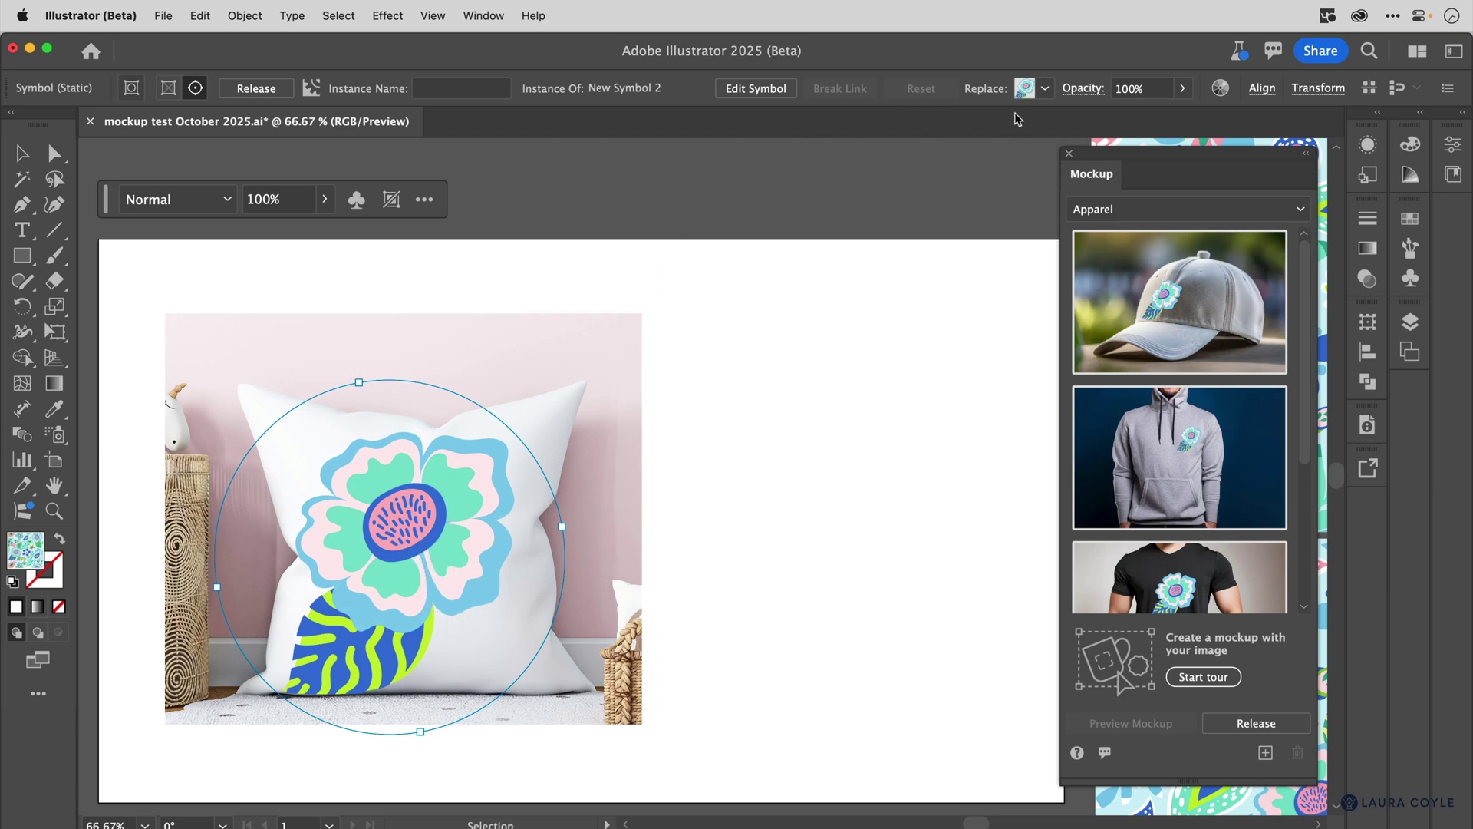
Step: Set the pillow mockup flower's blending mode to Multiply in the Transparency settings
click(1082, 89)
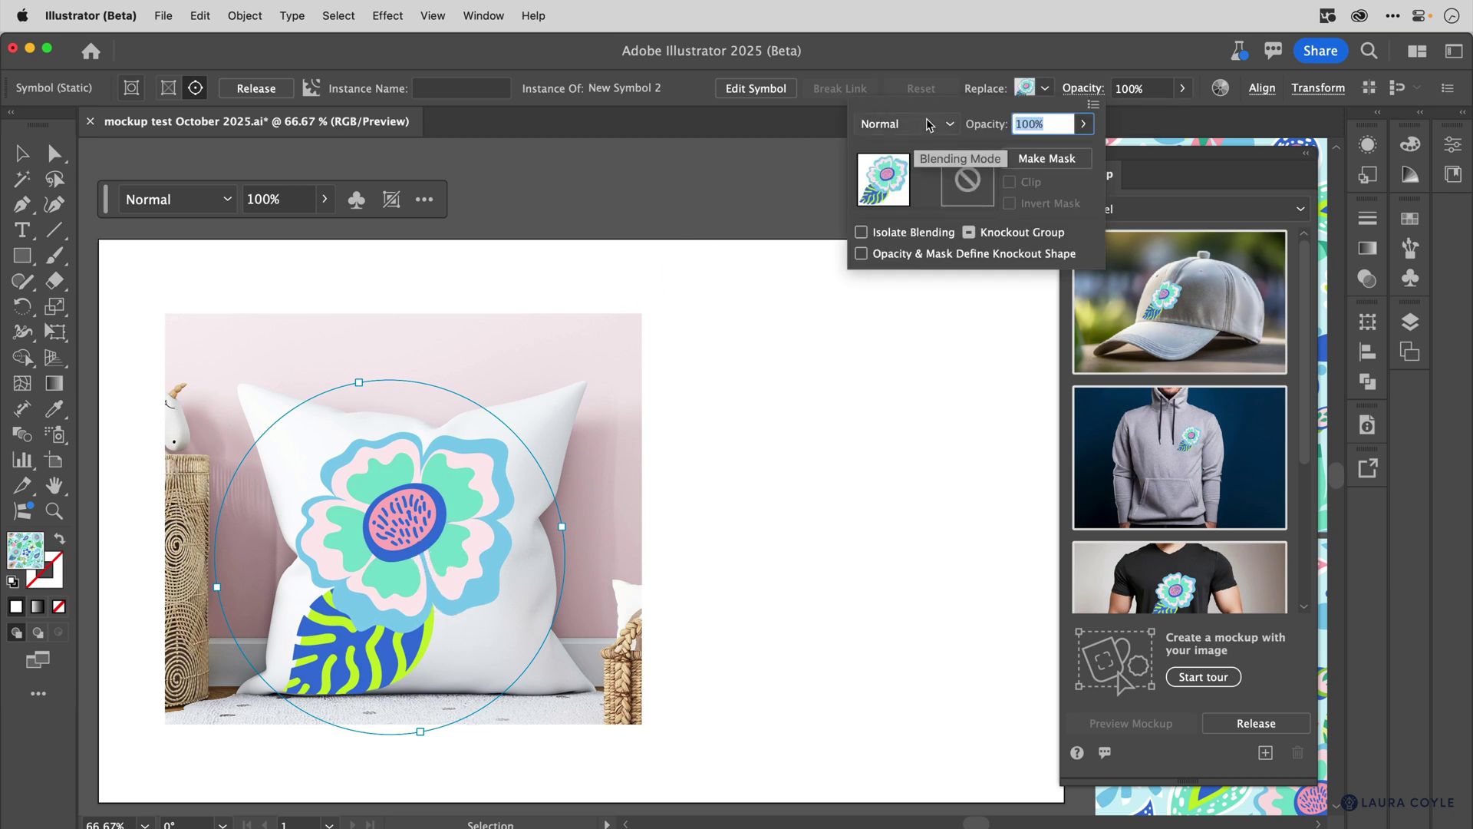
click(950, 124)
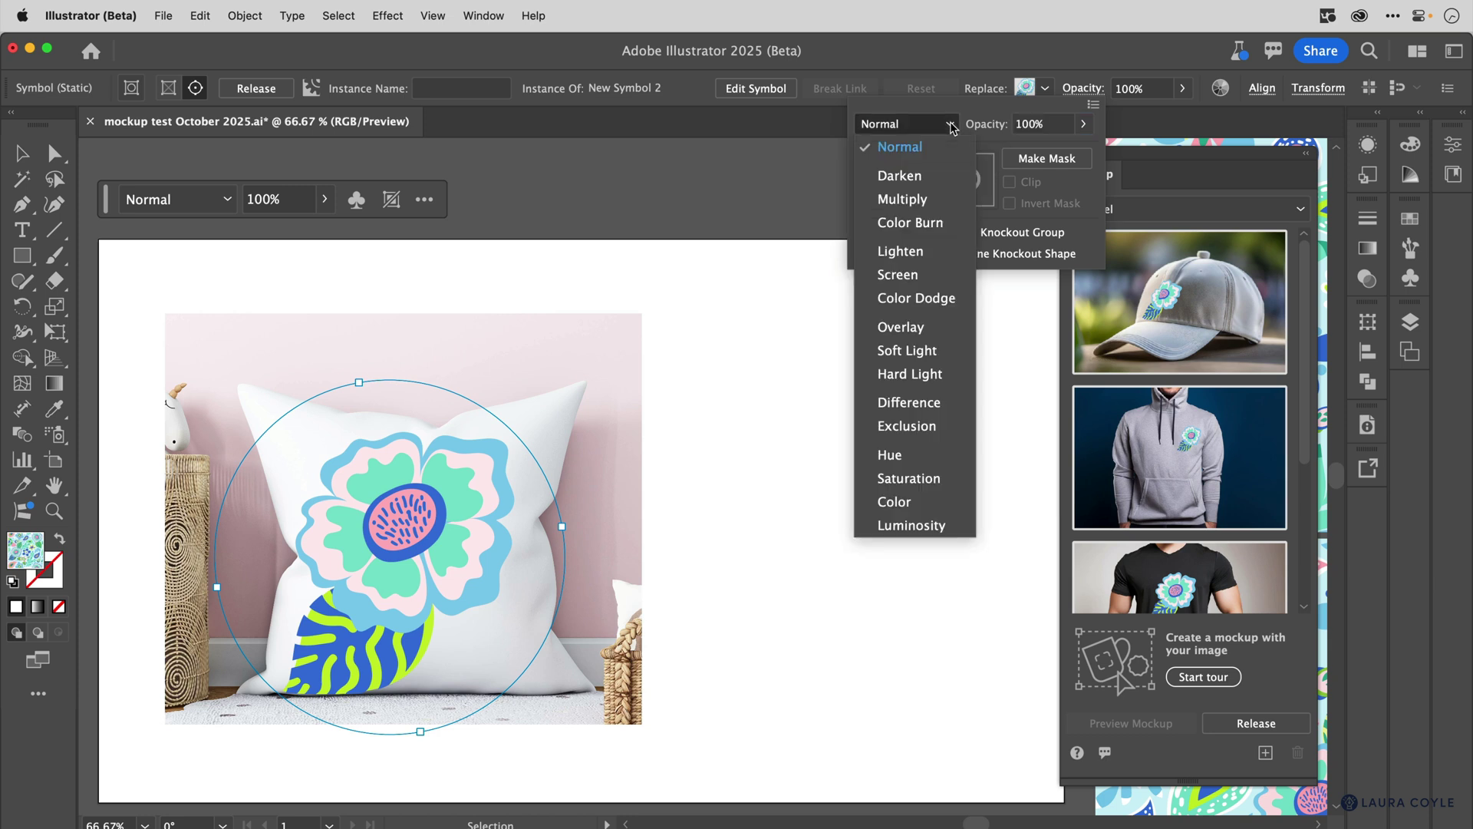
click(930, 200)
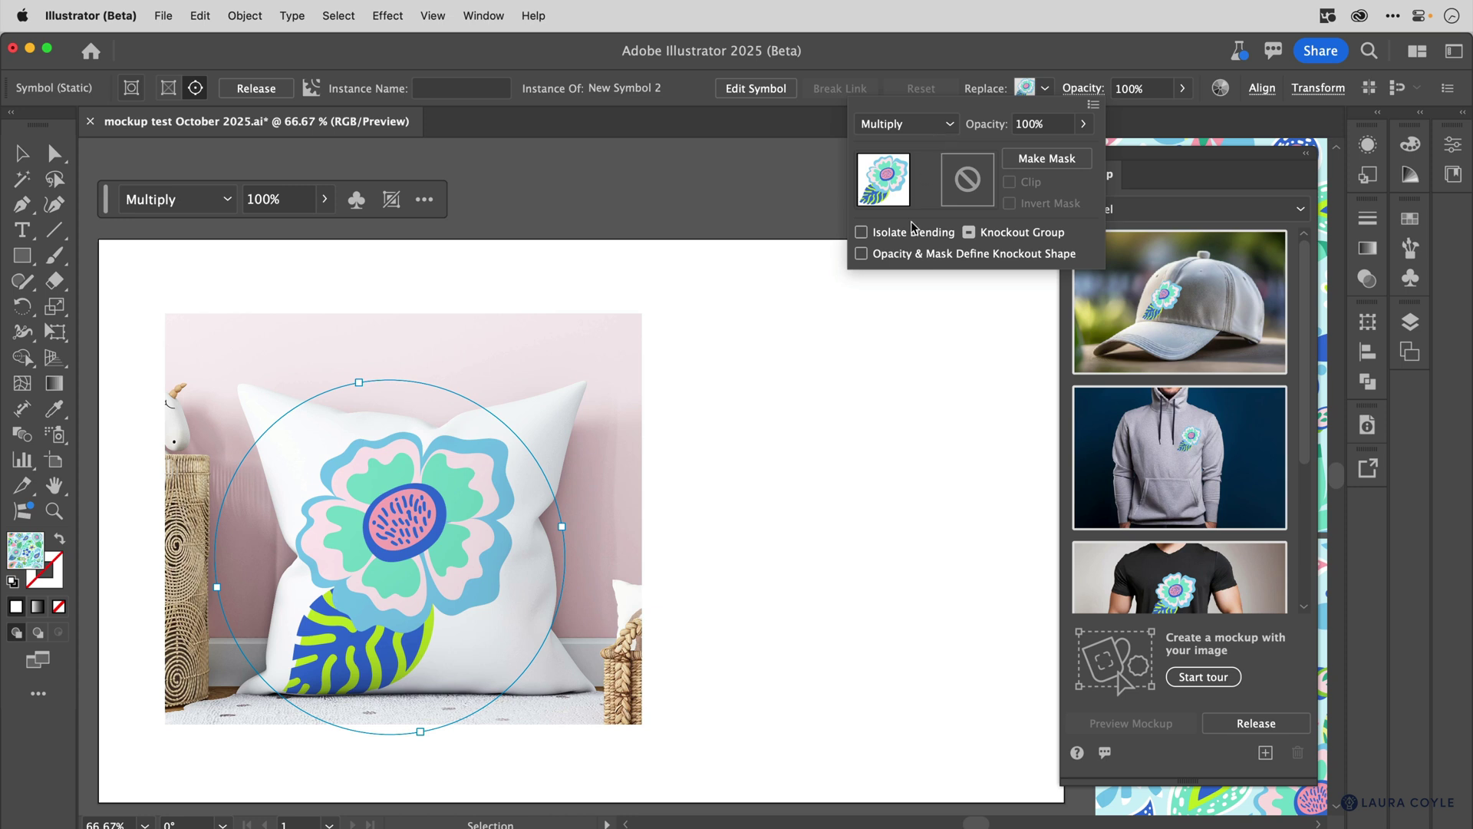
Step: Close the Transparency settings and dismiss the panels list without choosing anything
click(805, 414)
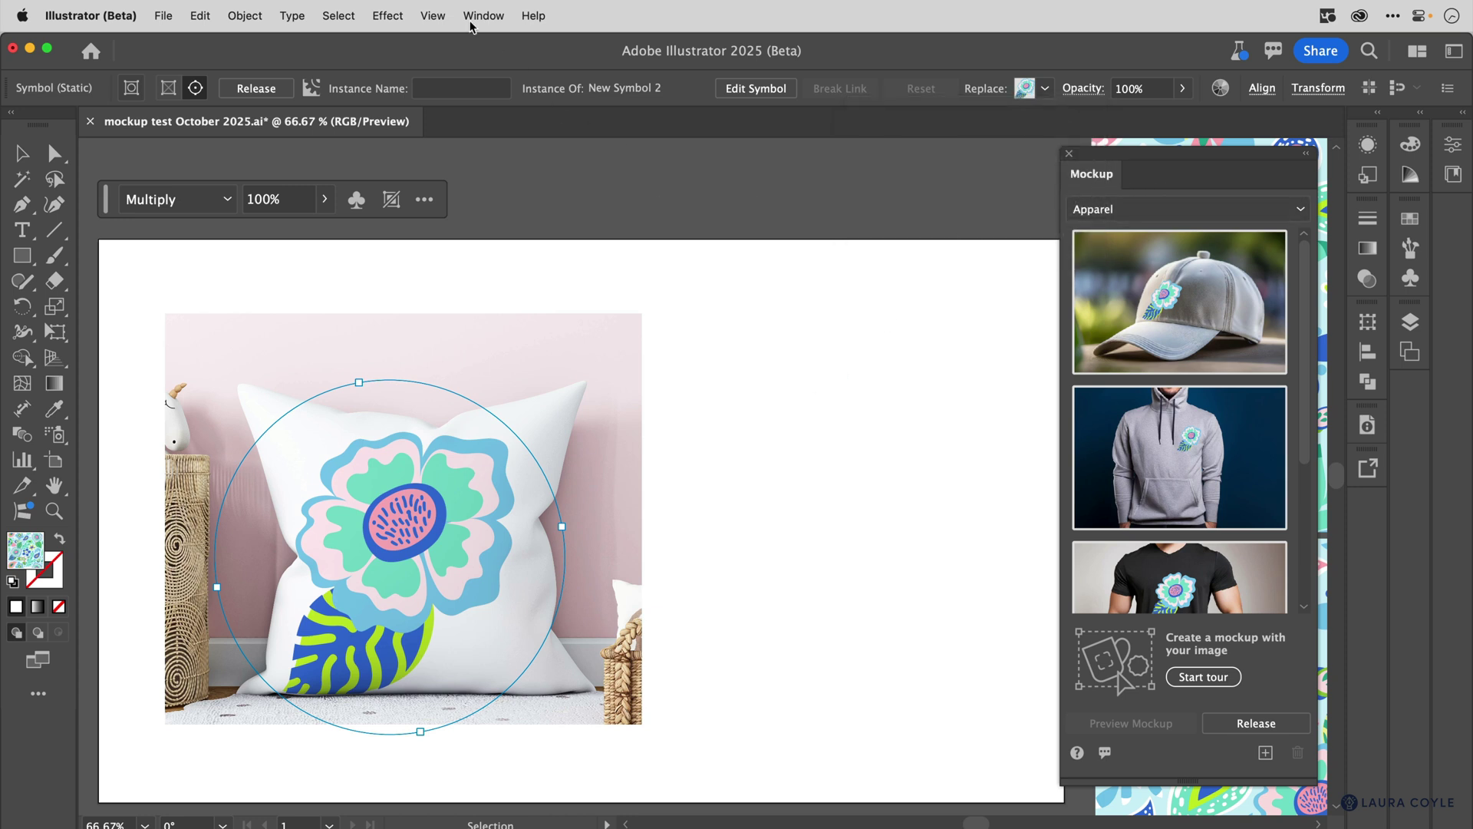
click(497, 17)
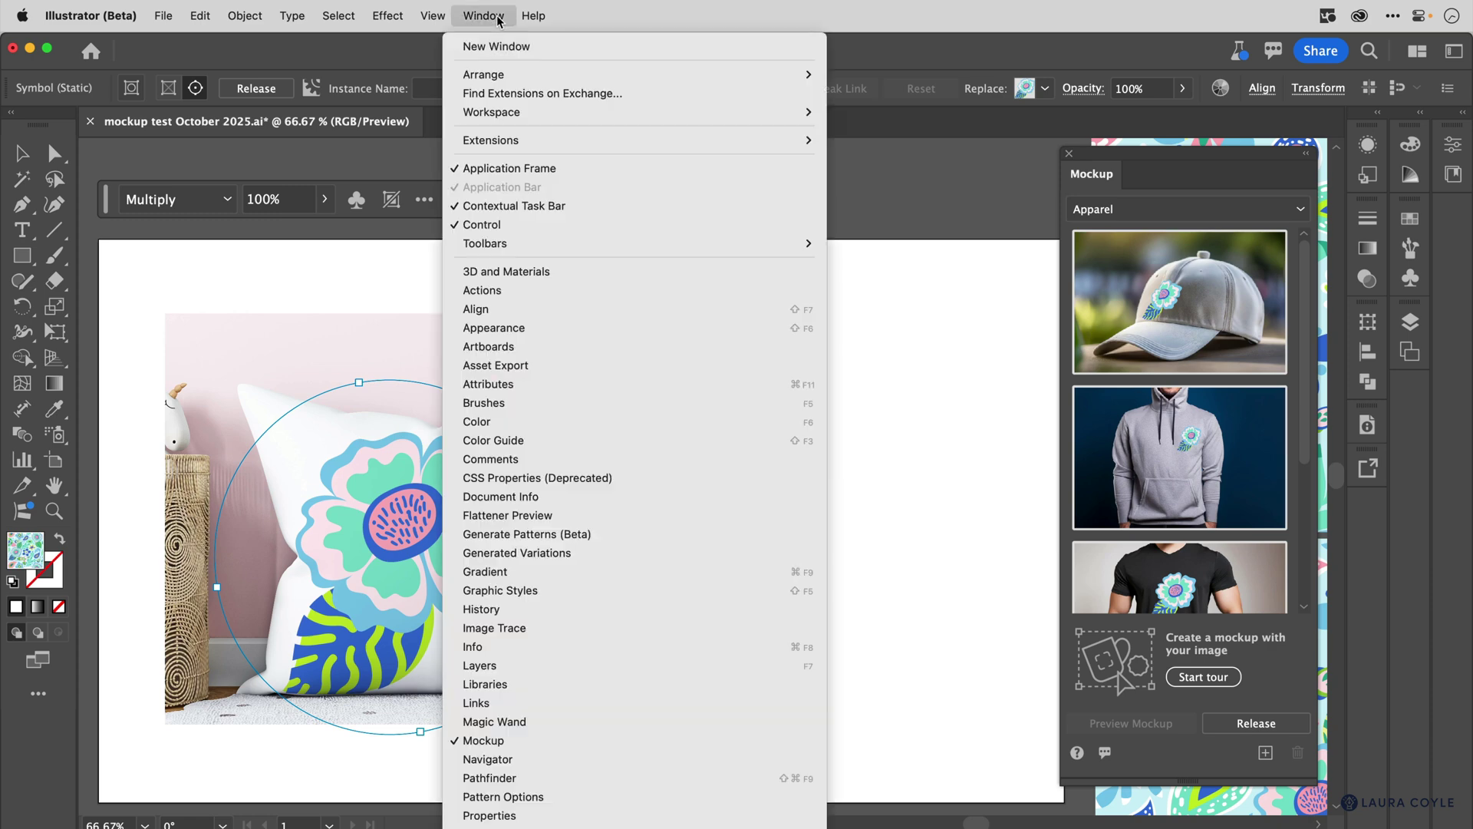
click(895, 722)
Step: Switch the mockup templates to Branding Graphics, try the flower on the tote bag, then undo it
mouse_move(1188, 291)
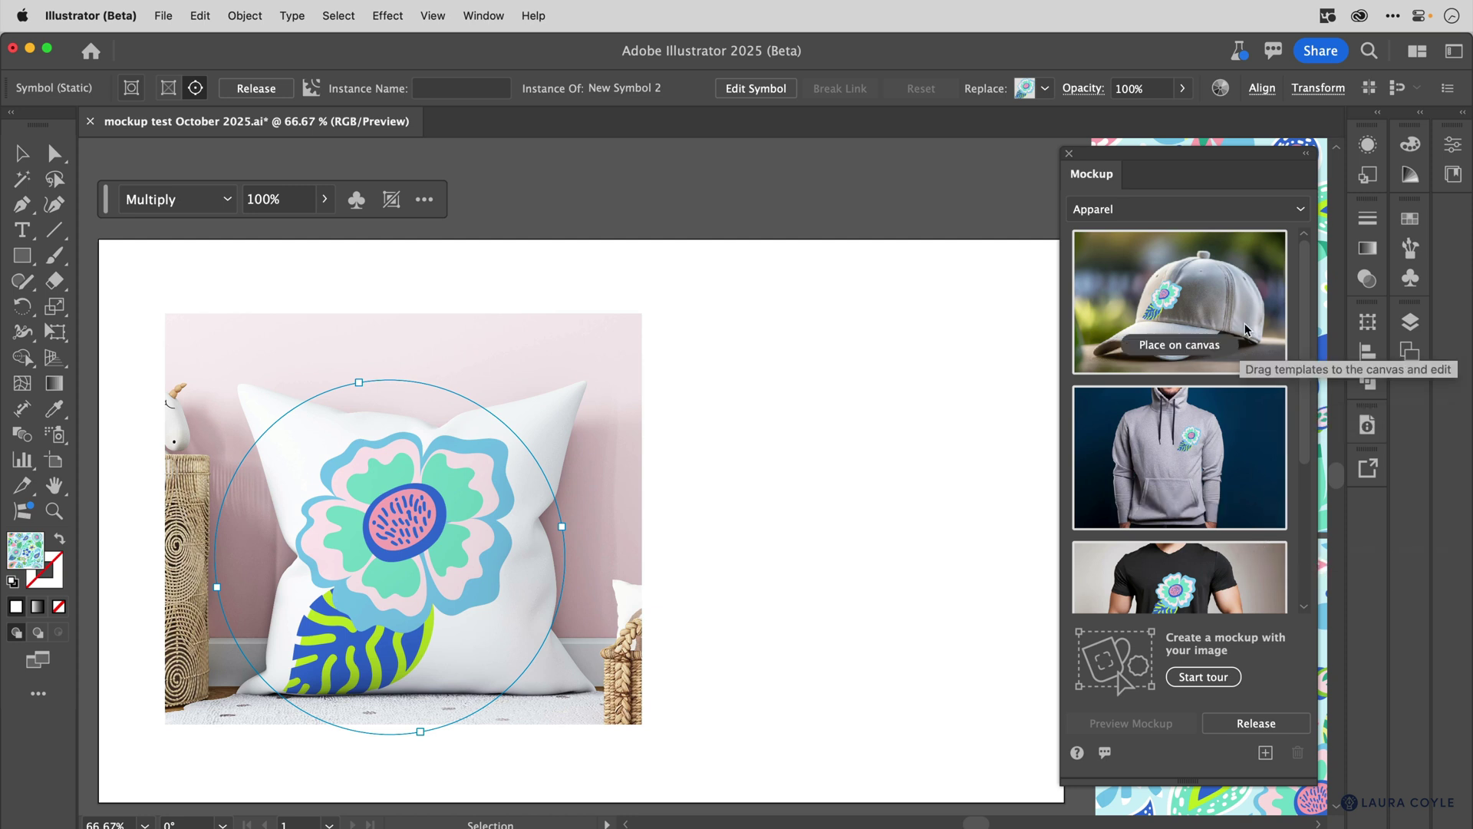
click(1259, 209)
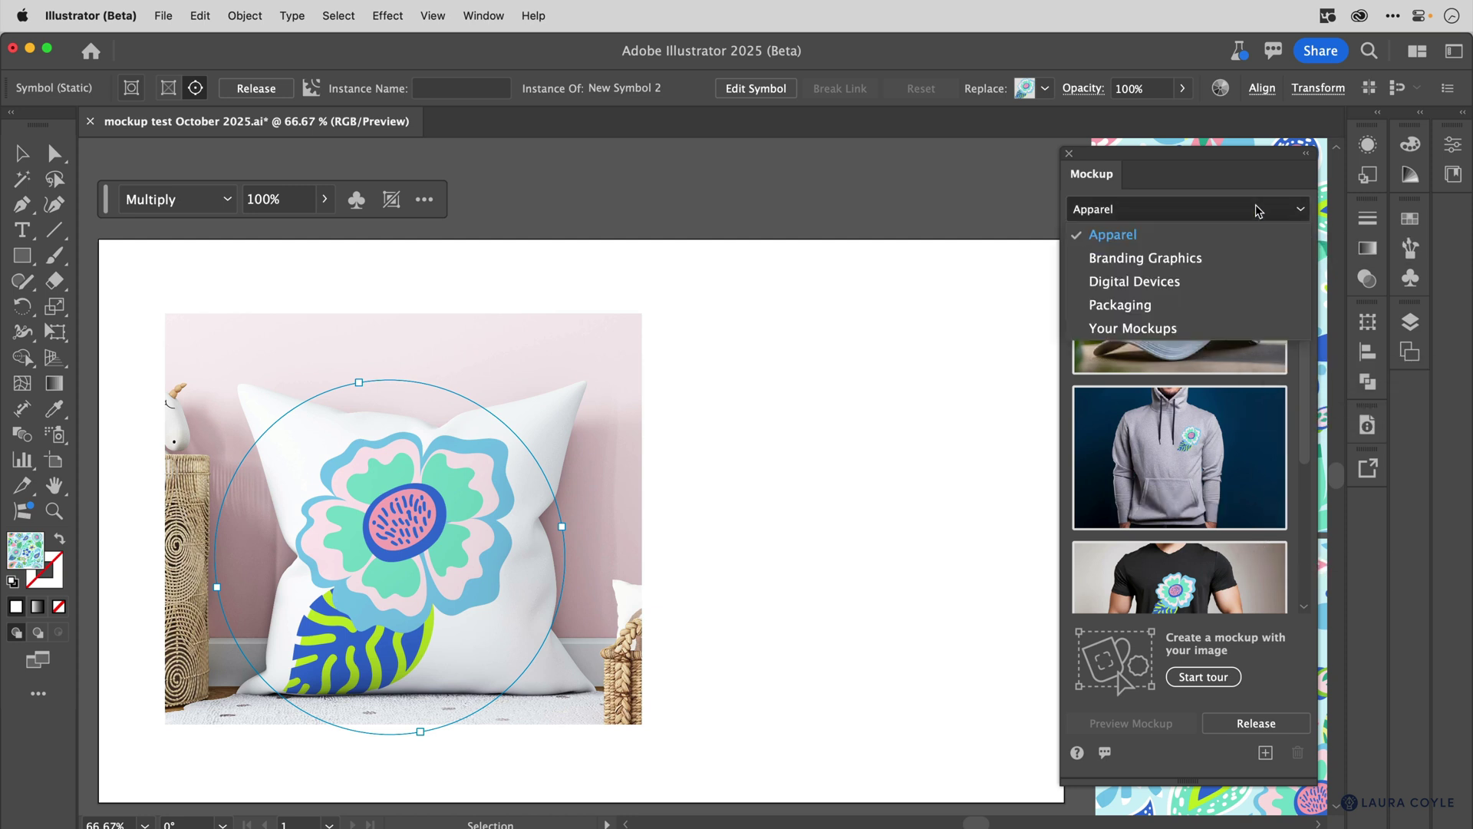
click(1243, 260)
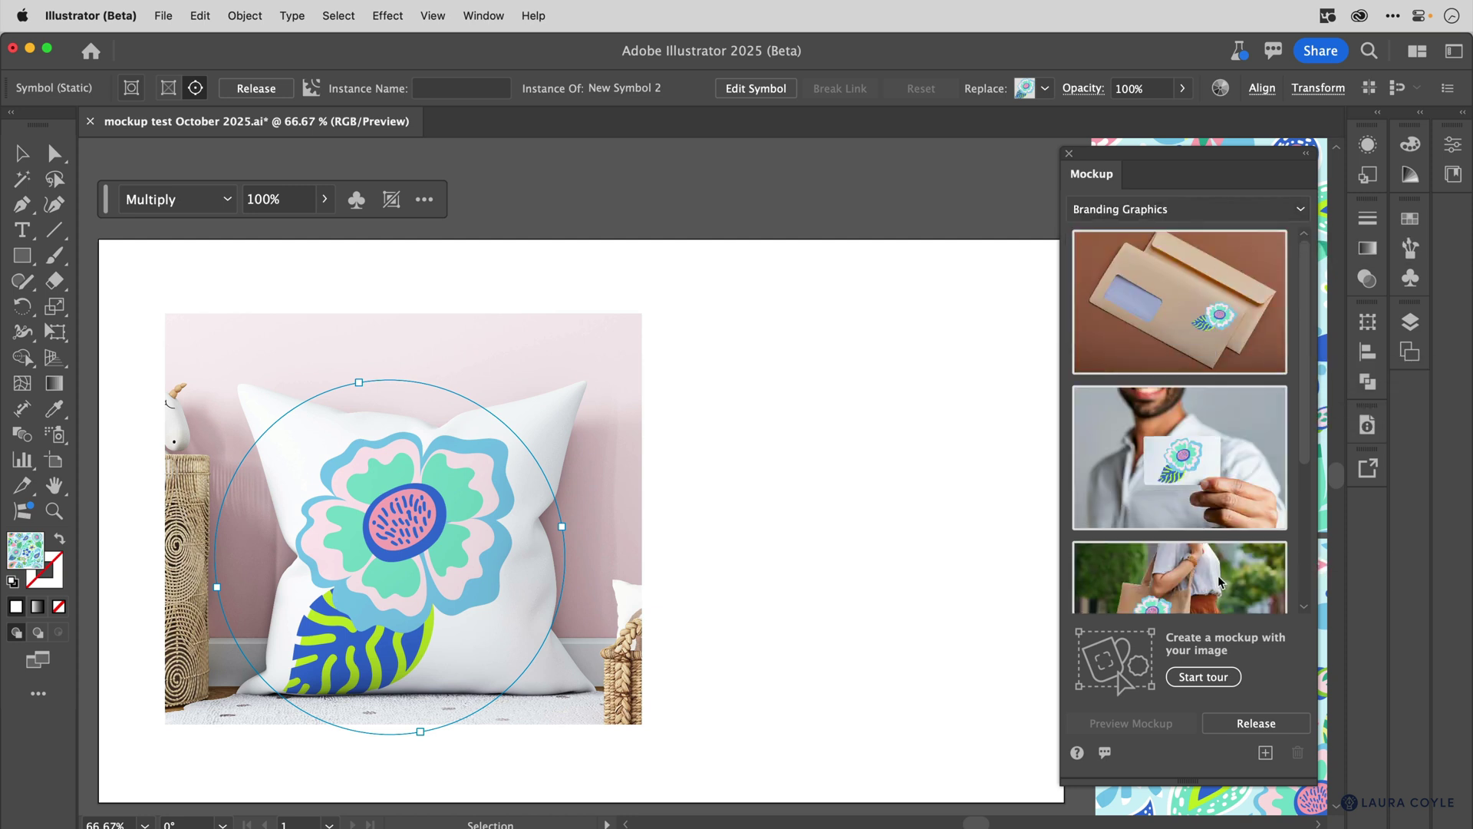
scroll(1218, 581, down, 3)
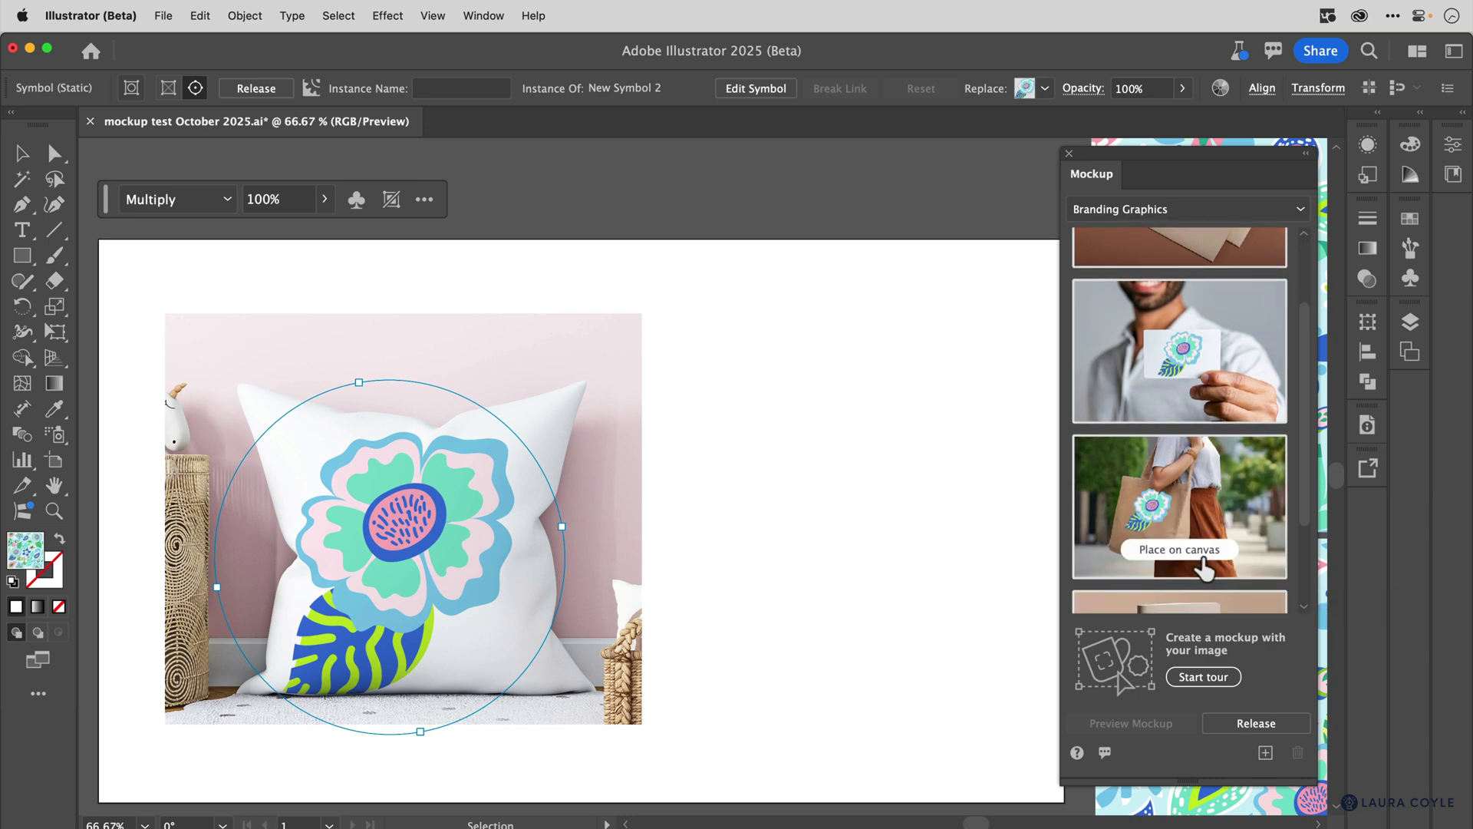
click(1202, 557)
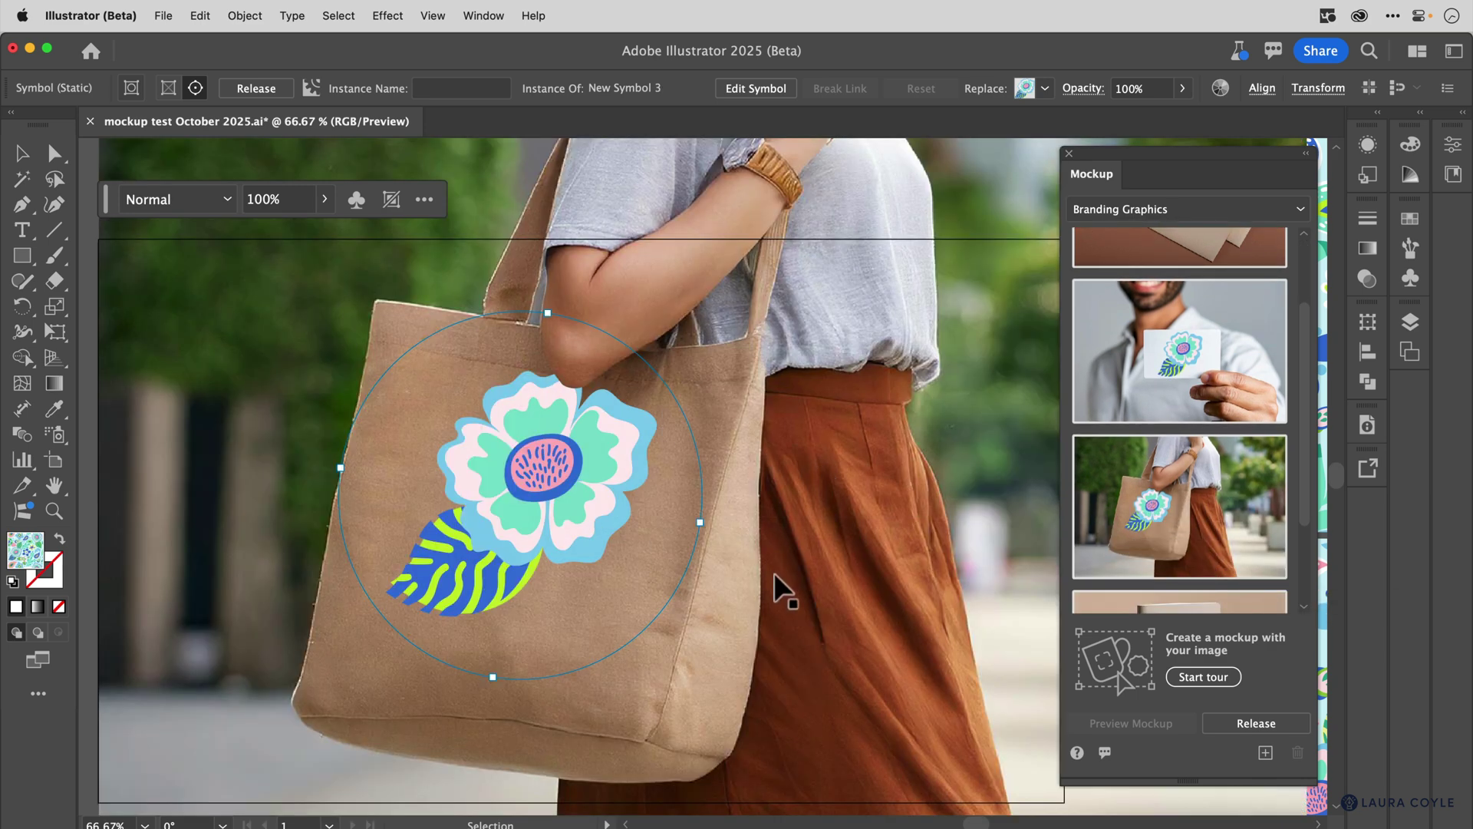
key(super+z)
key(super+z)
key(super+z)
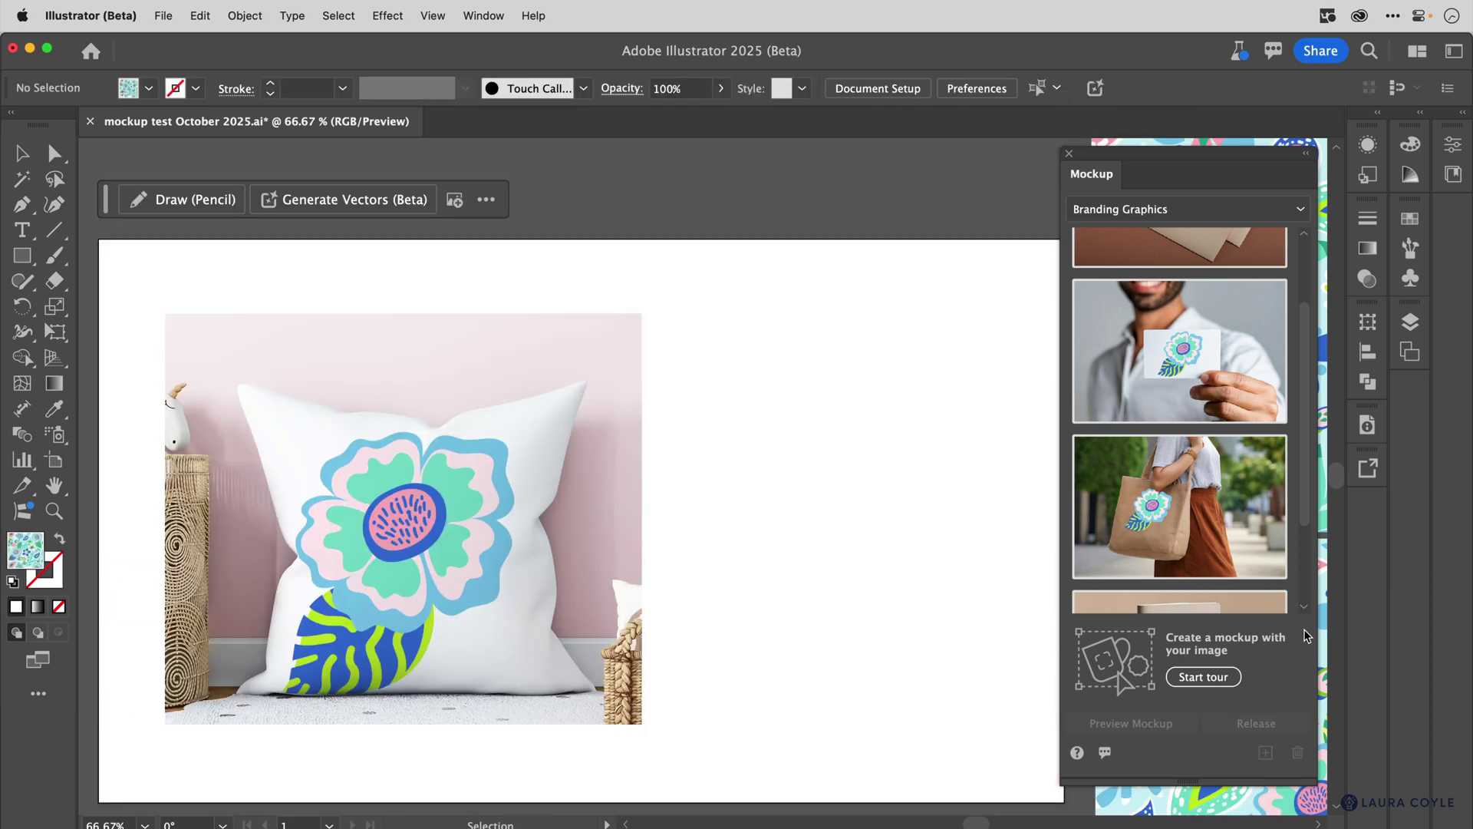
Step: Close the Mockup panel, release and restore the pillow mockup, then show the Symbols panel
click(1071, 157)
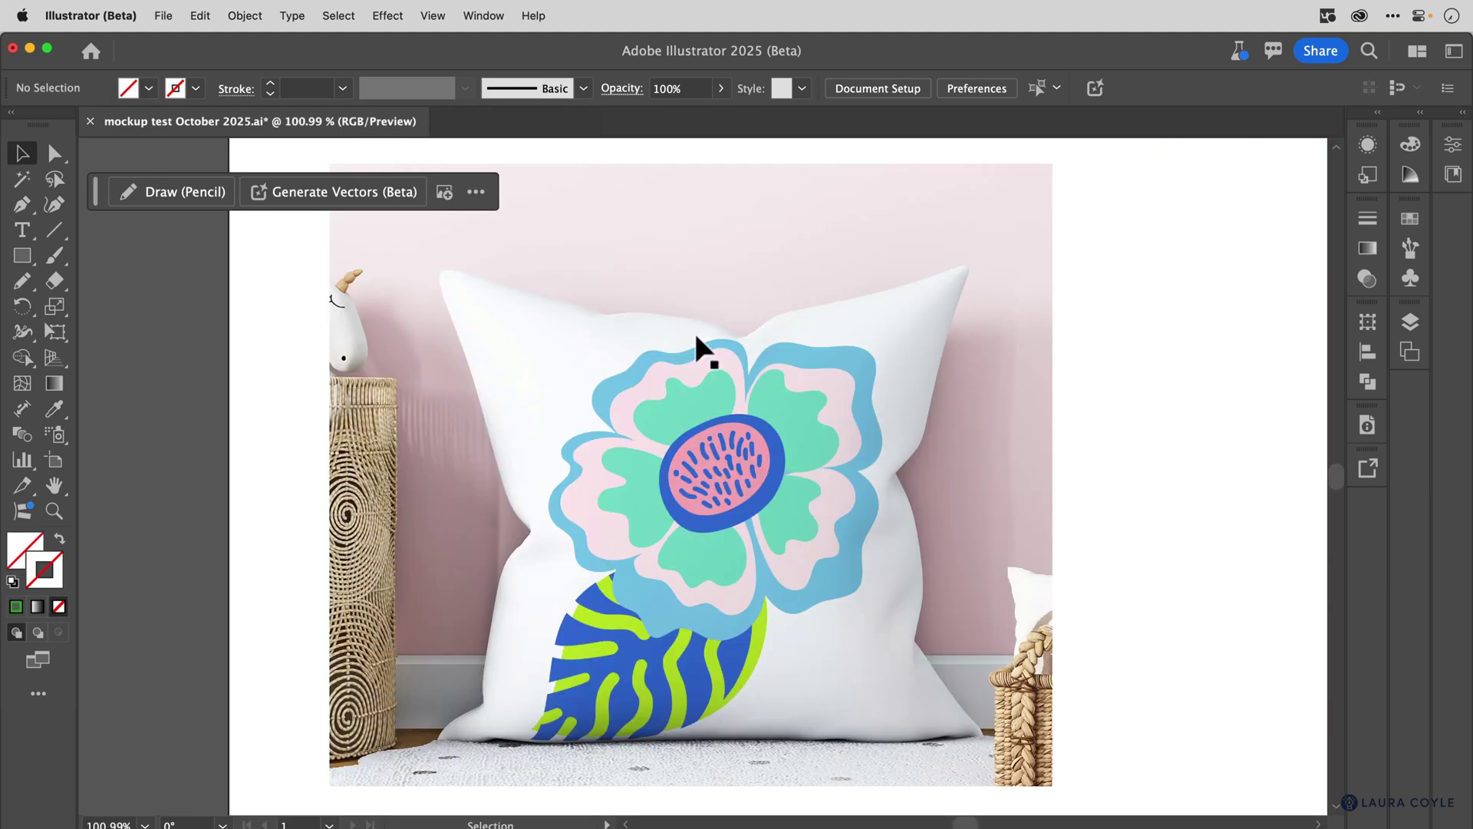
click(993, 399)
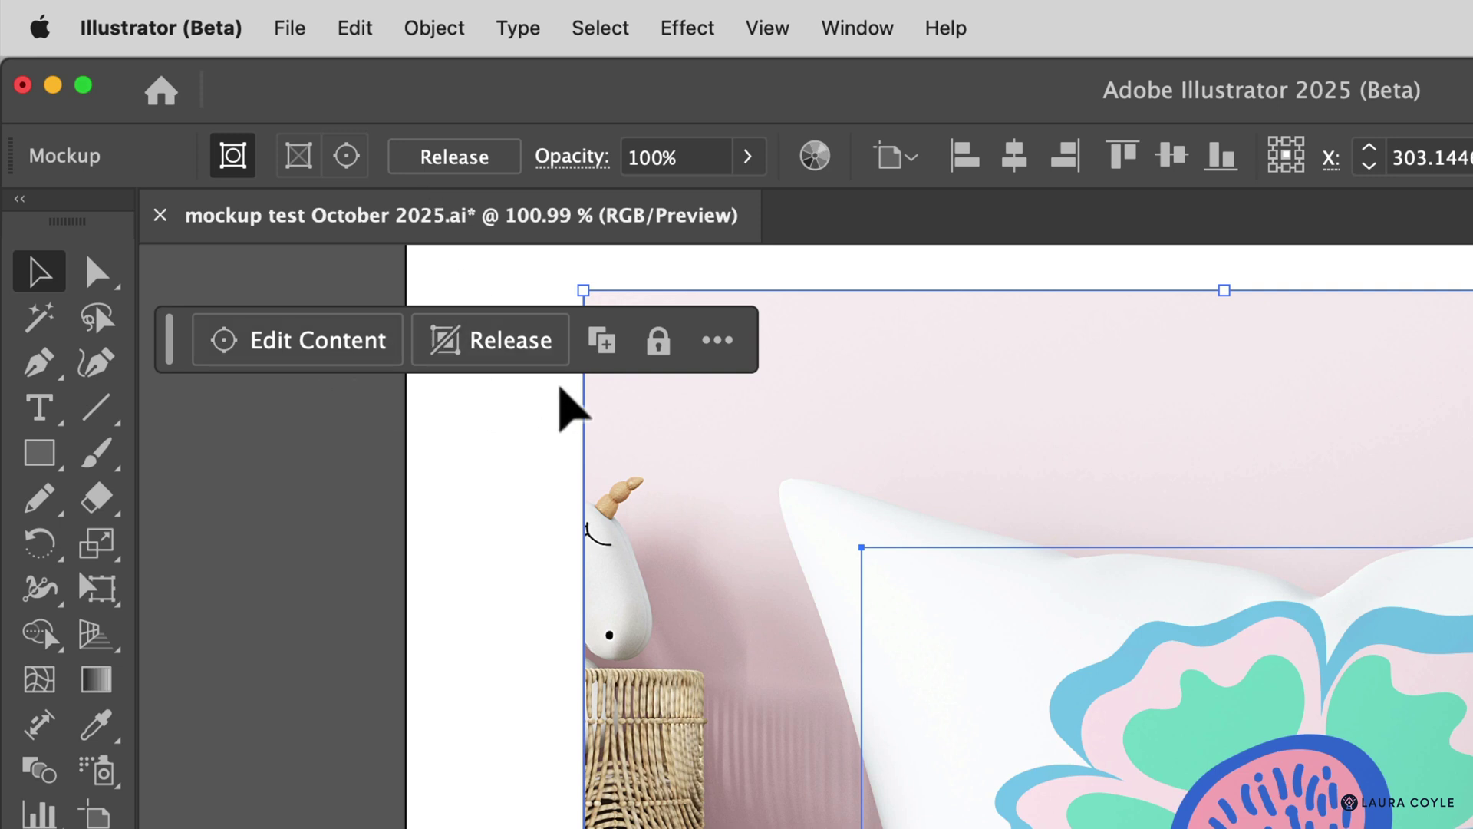
click(492, 162)
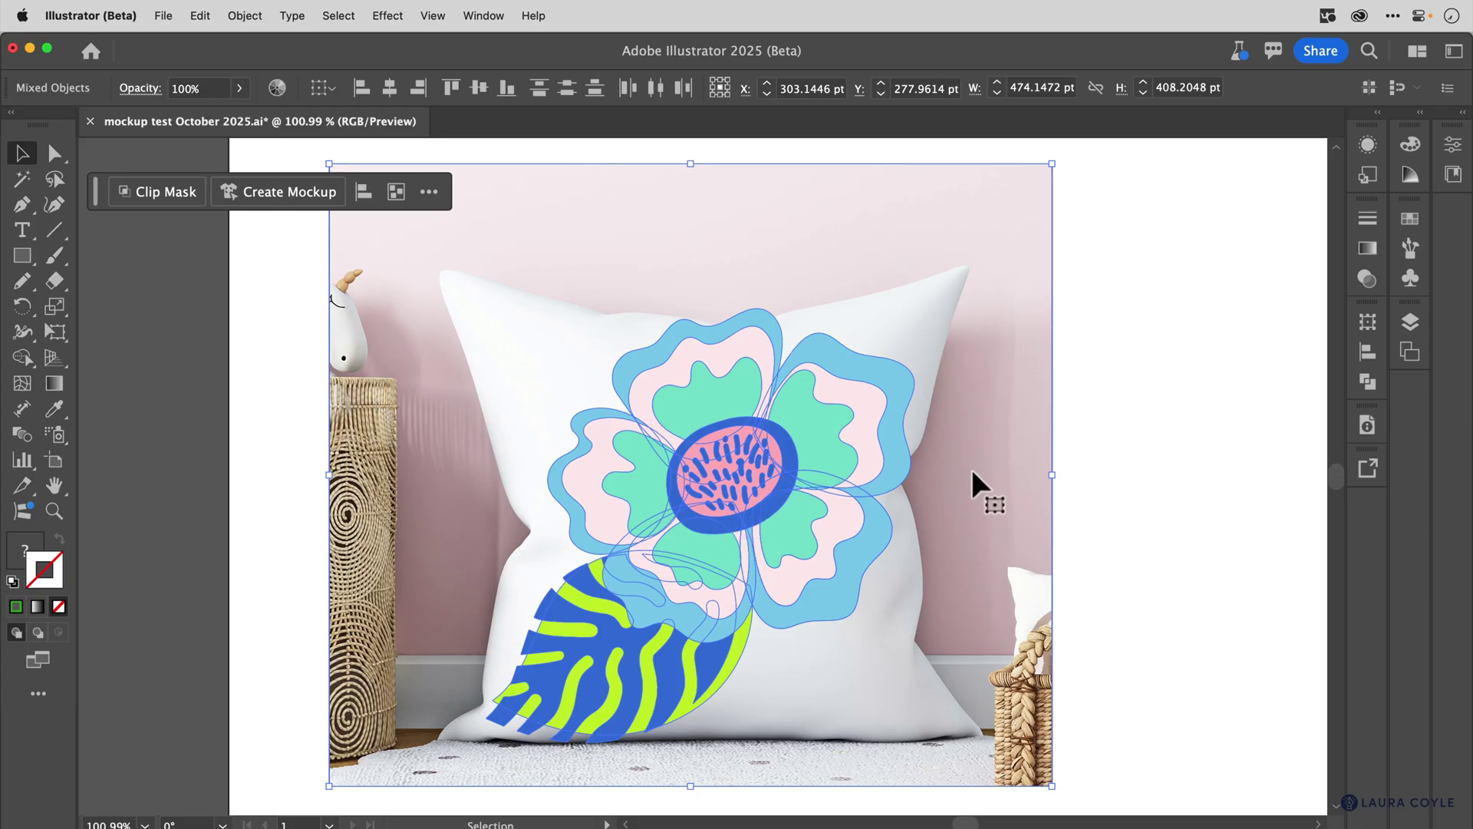
key(super+z)
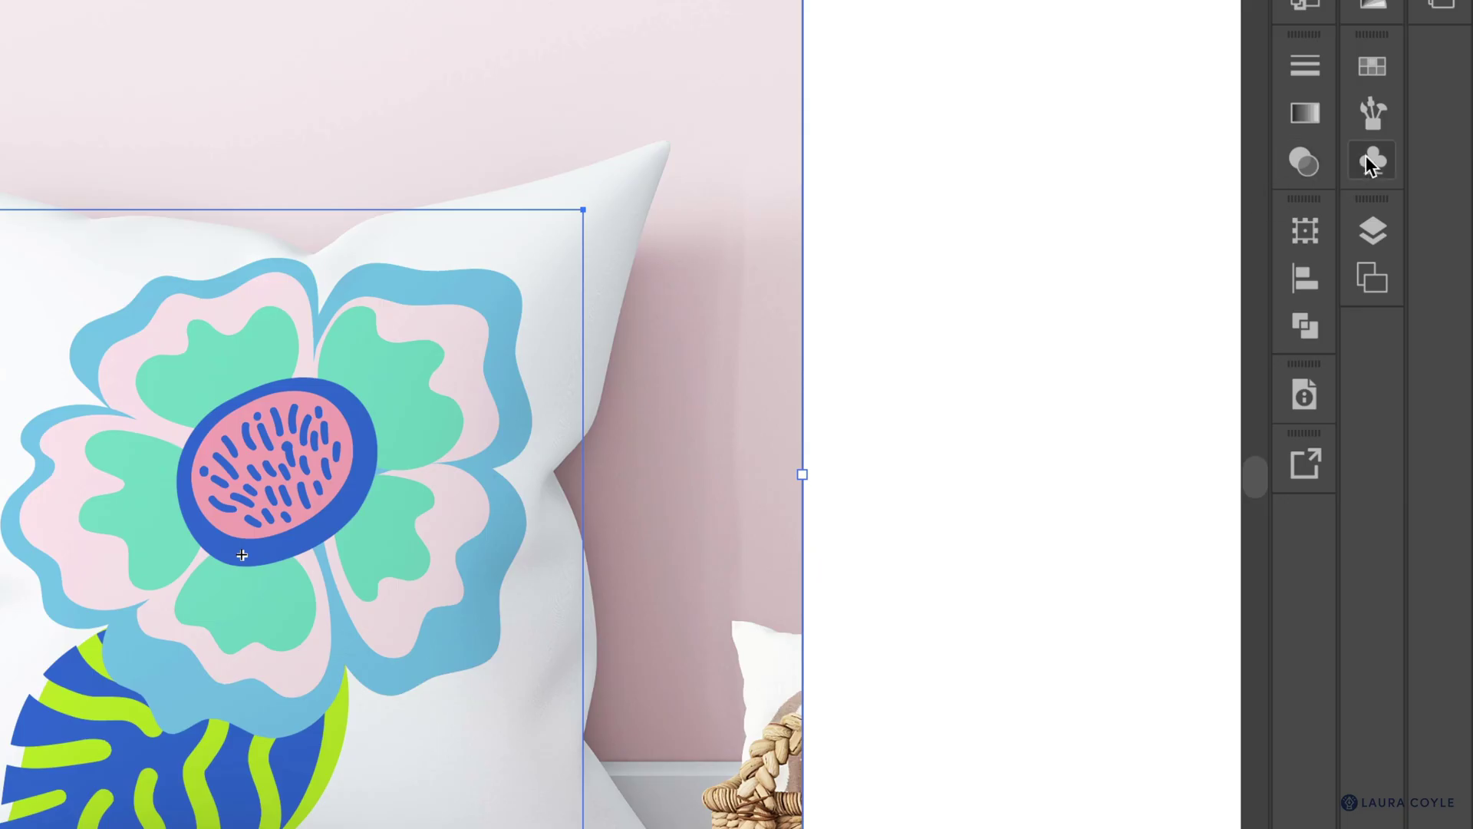
click(1410, 278)
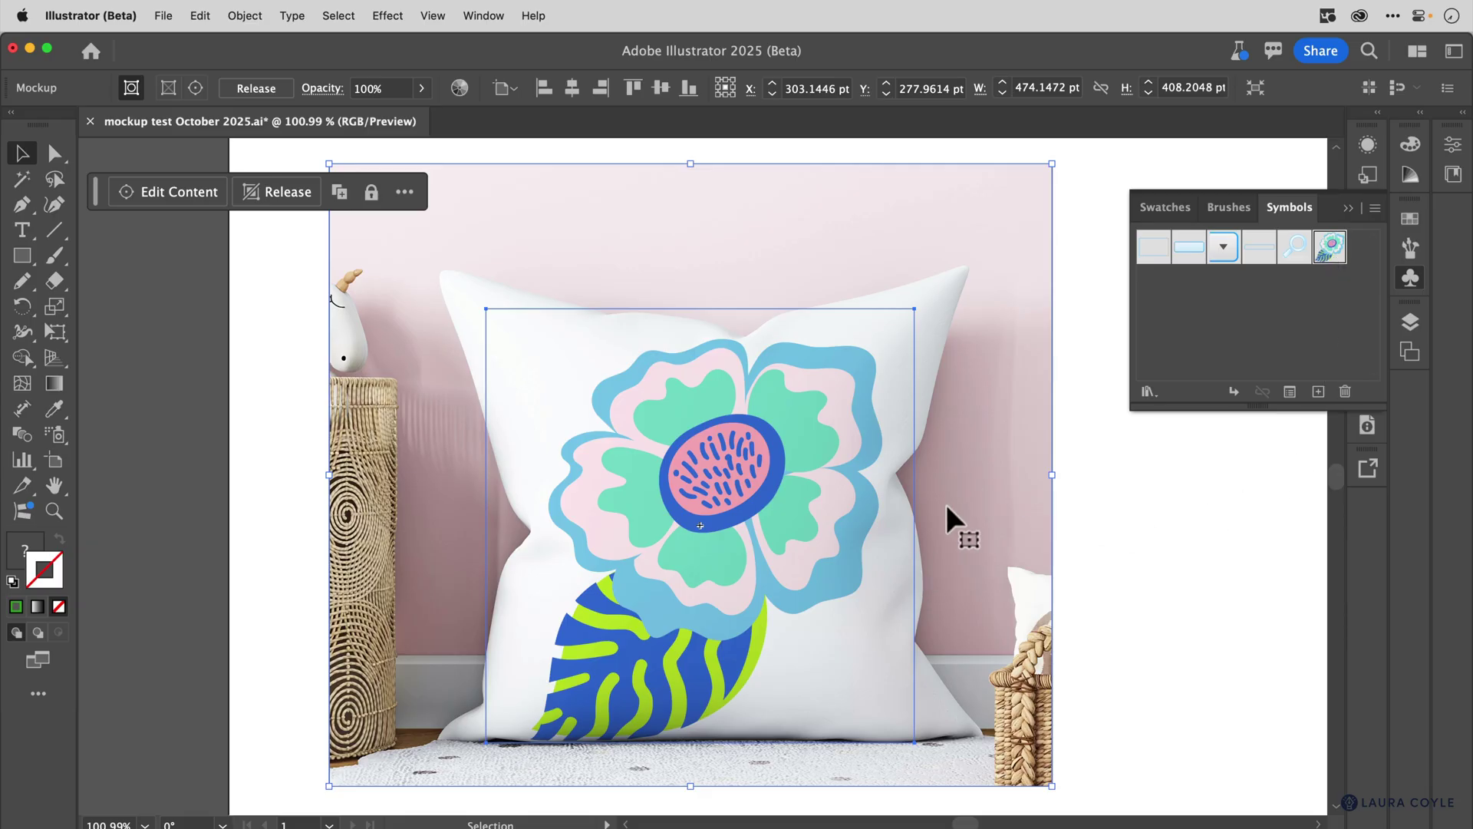
Step: Nudge the flower symbol inside the pillow mockup, then start editing the New Symbol 2 definition
double_click(826, 535)
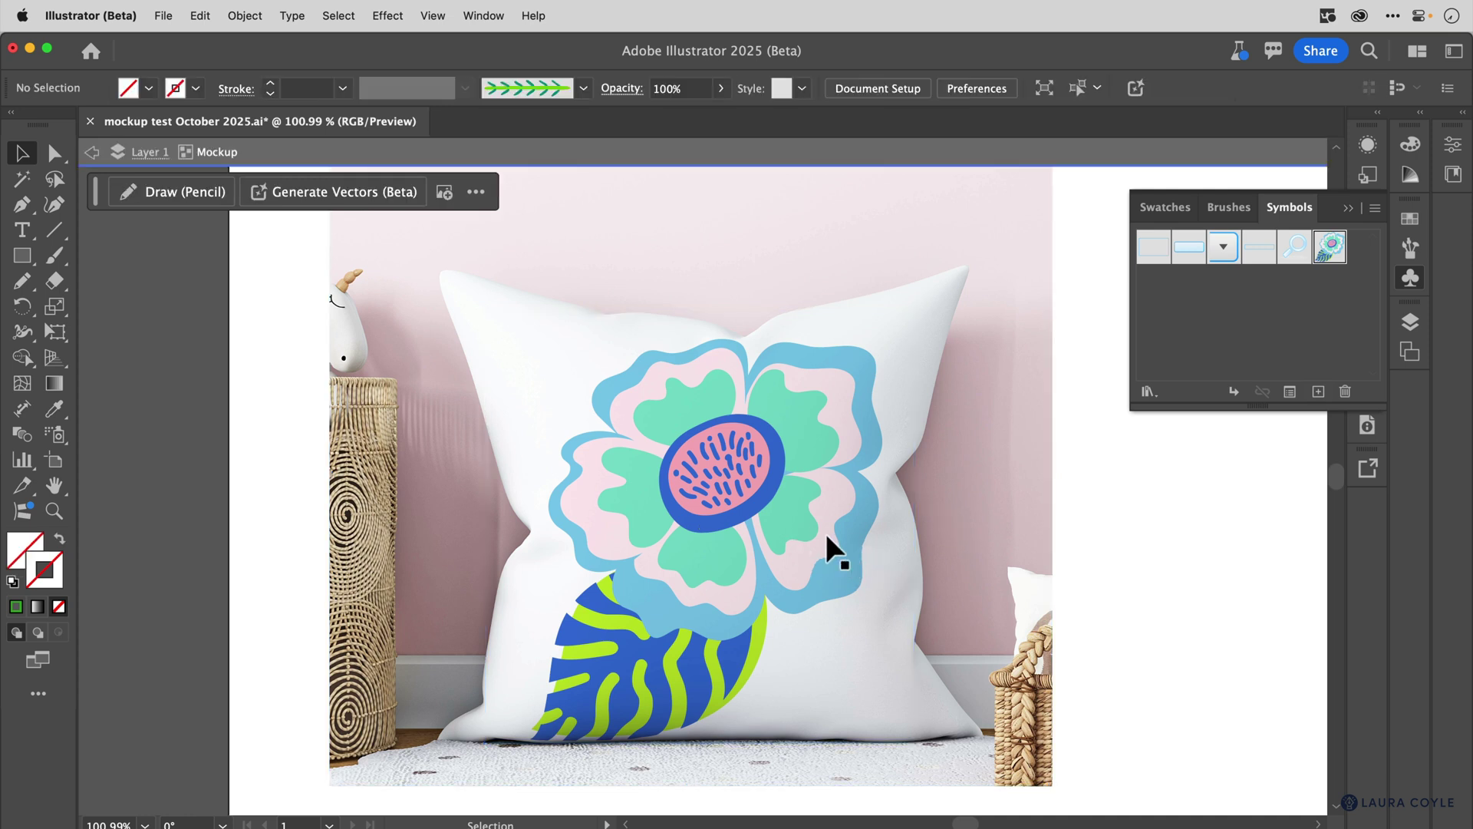
click(825, 532)
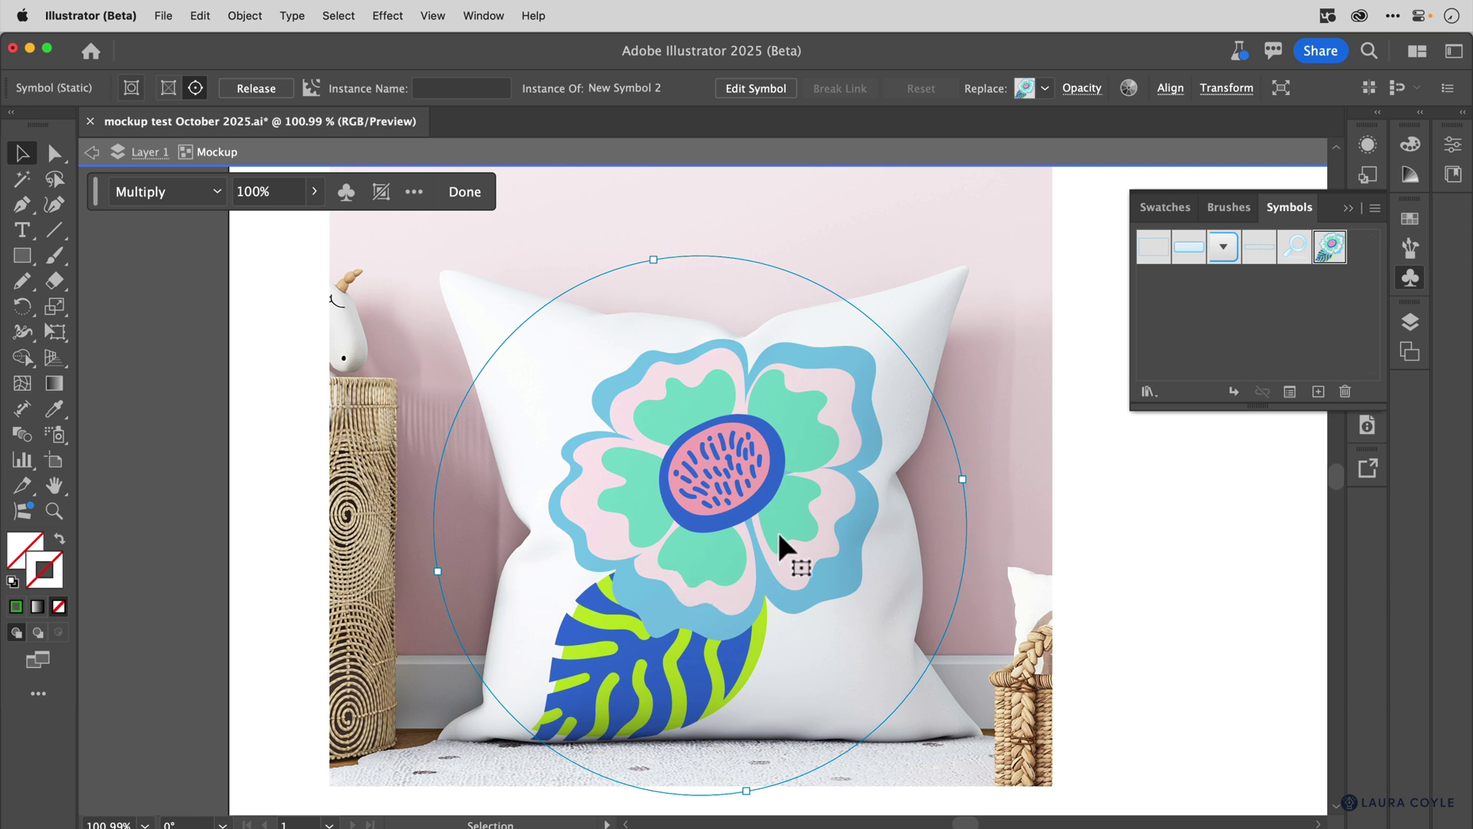
mouse_move(739, 539)
mouse_down()
mouse_move(760, 520)
mouse_move(730, 548)
mouse_up()
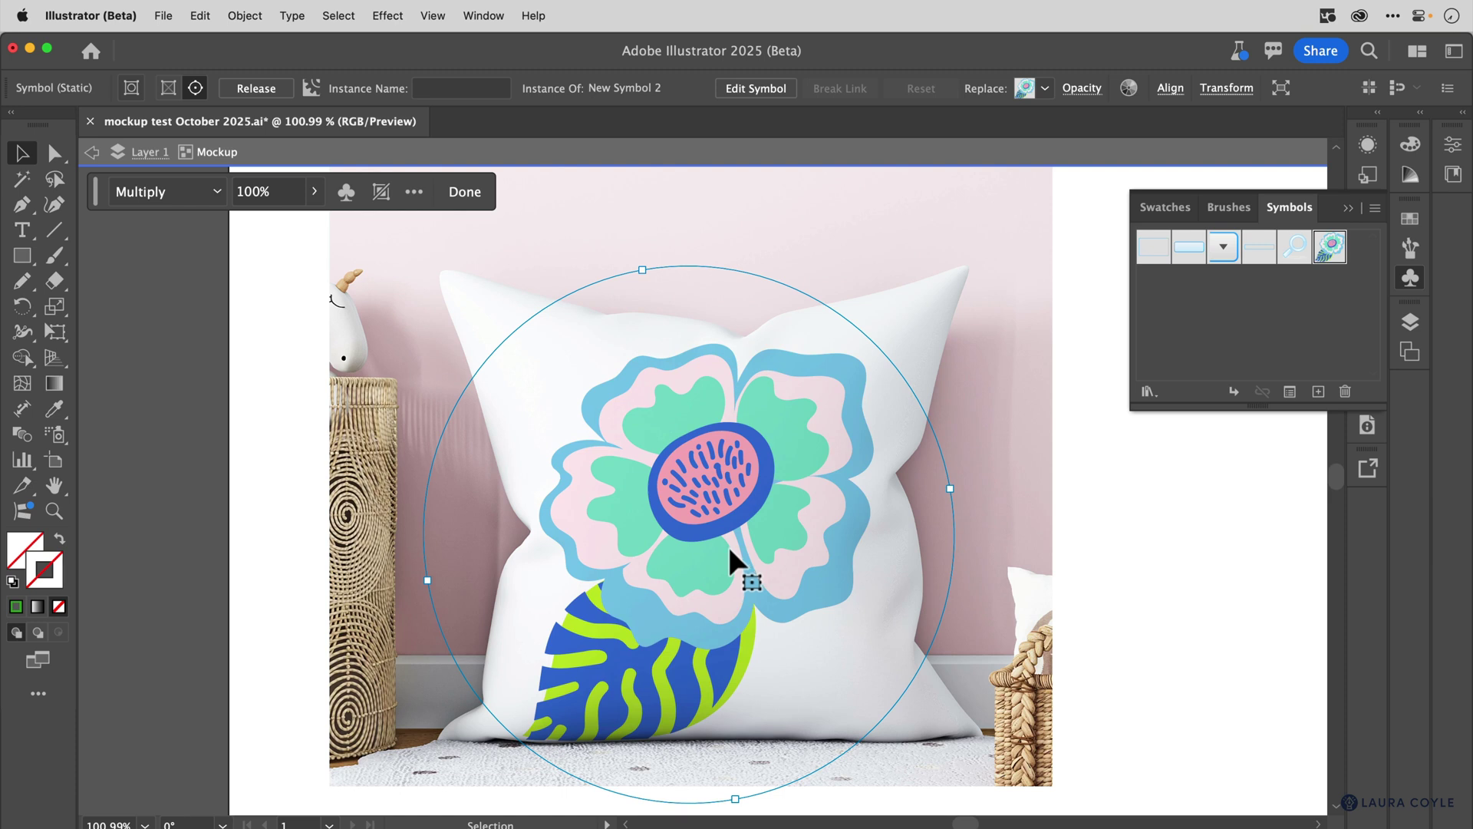
double_click(721, 500)
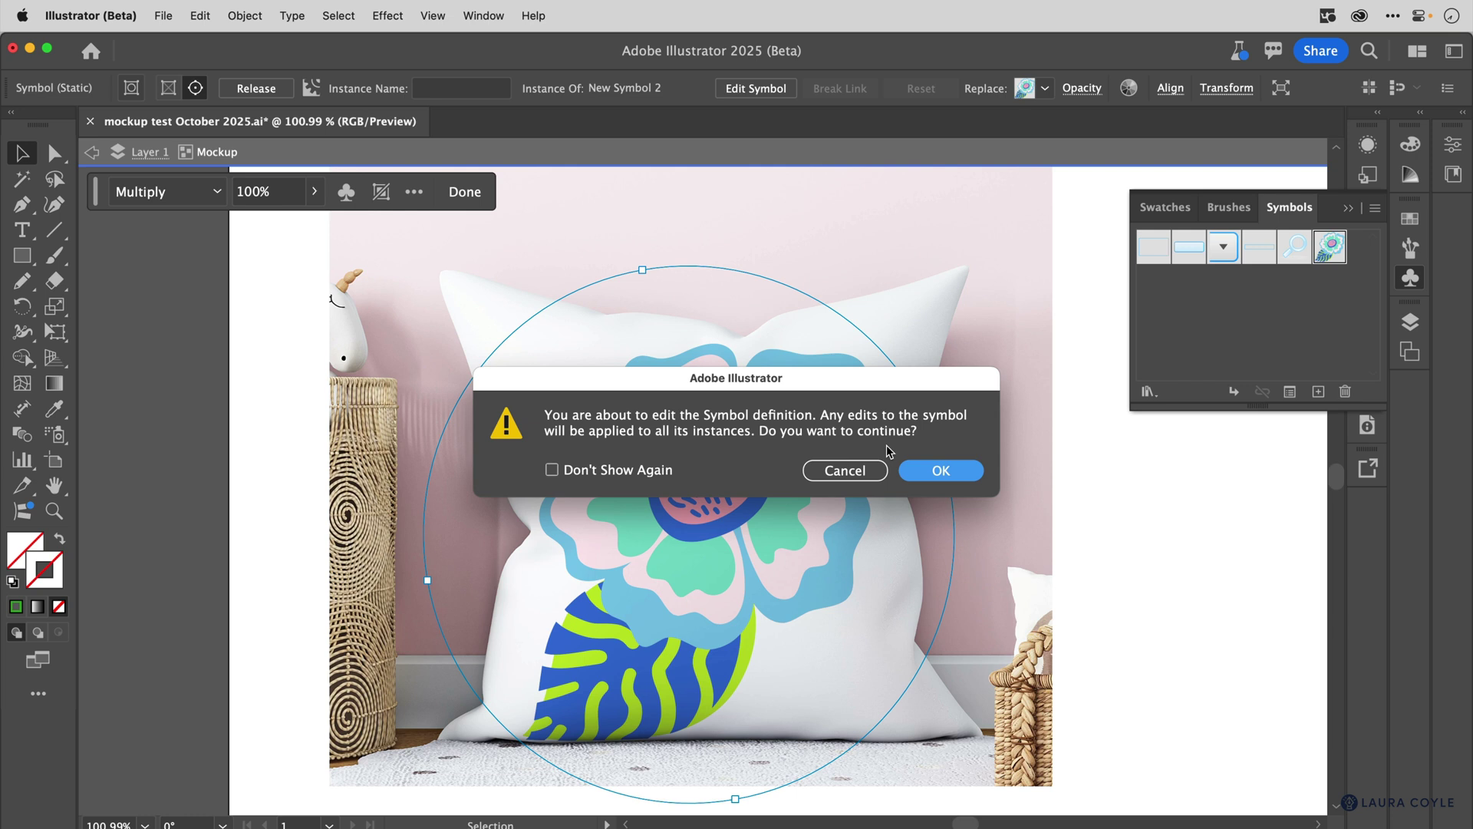
Step: Confirm editing the symbol definition and shrink the striped leaf group
click(935, 477)
click(837, 496)
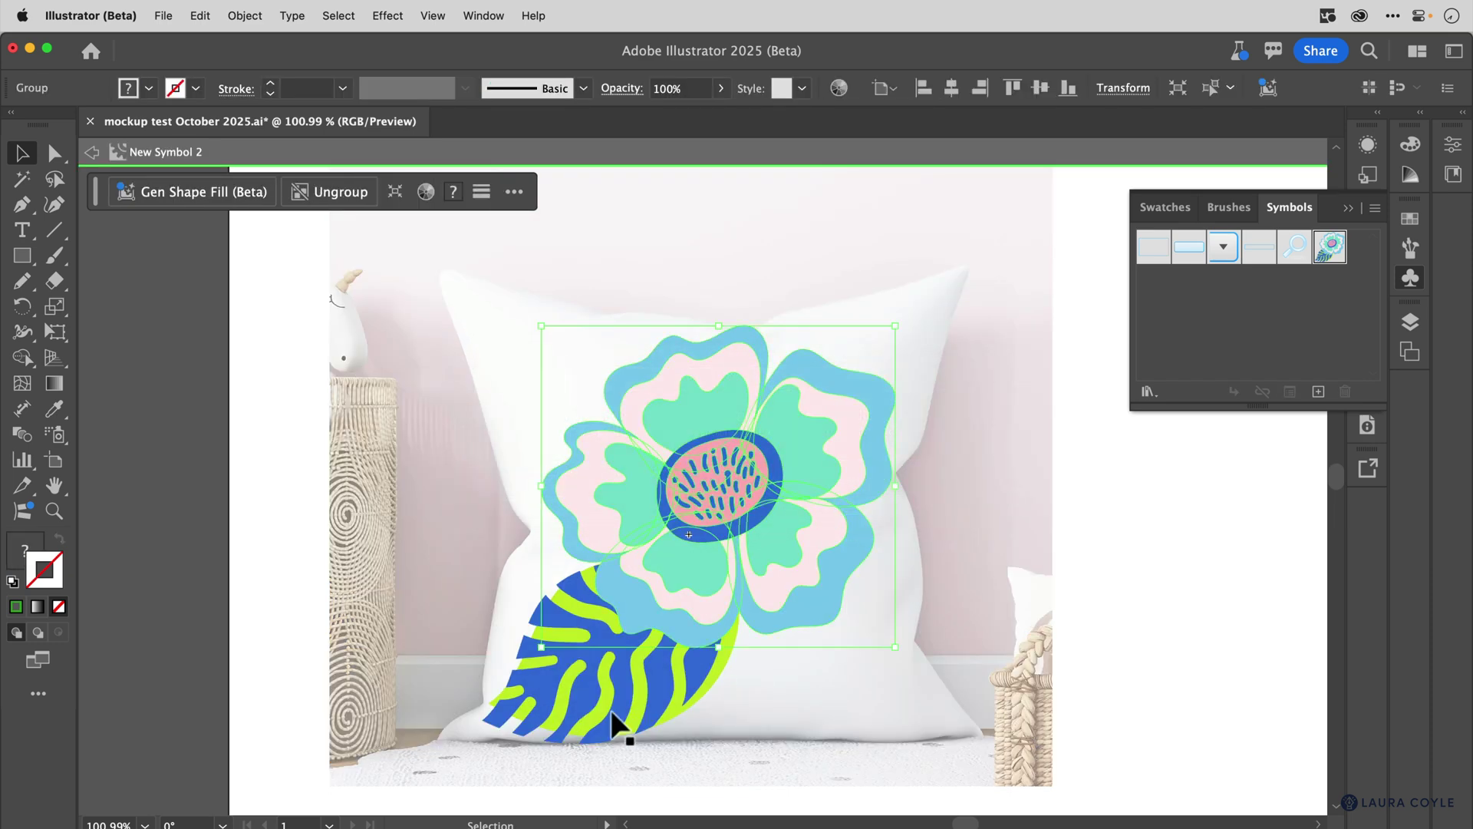
click(609, 685)
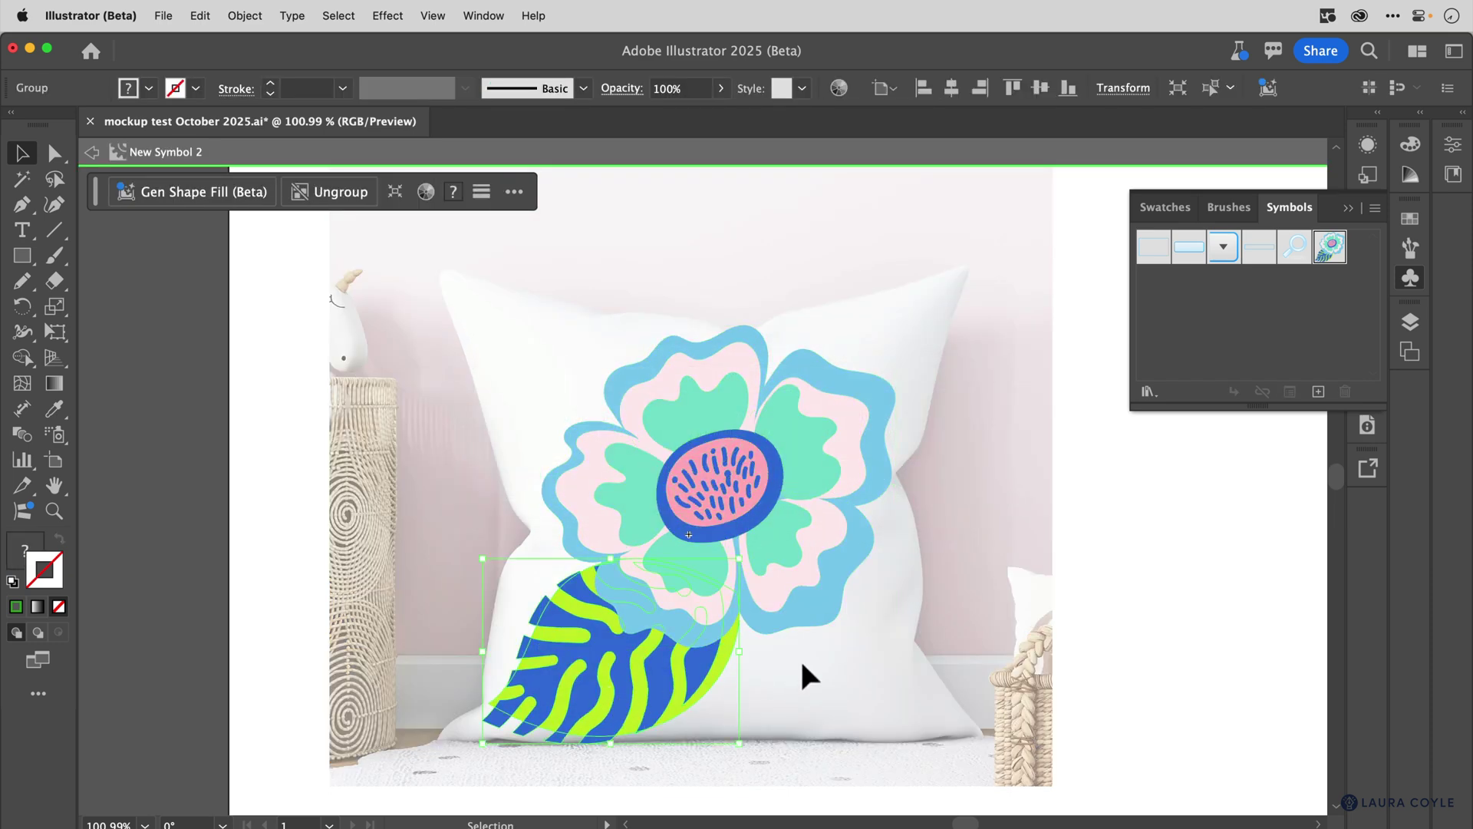
drag(488, 744, 512, 723)
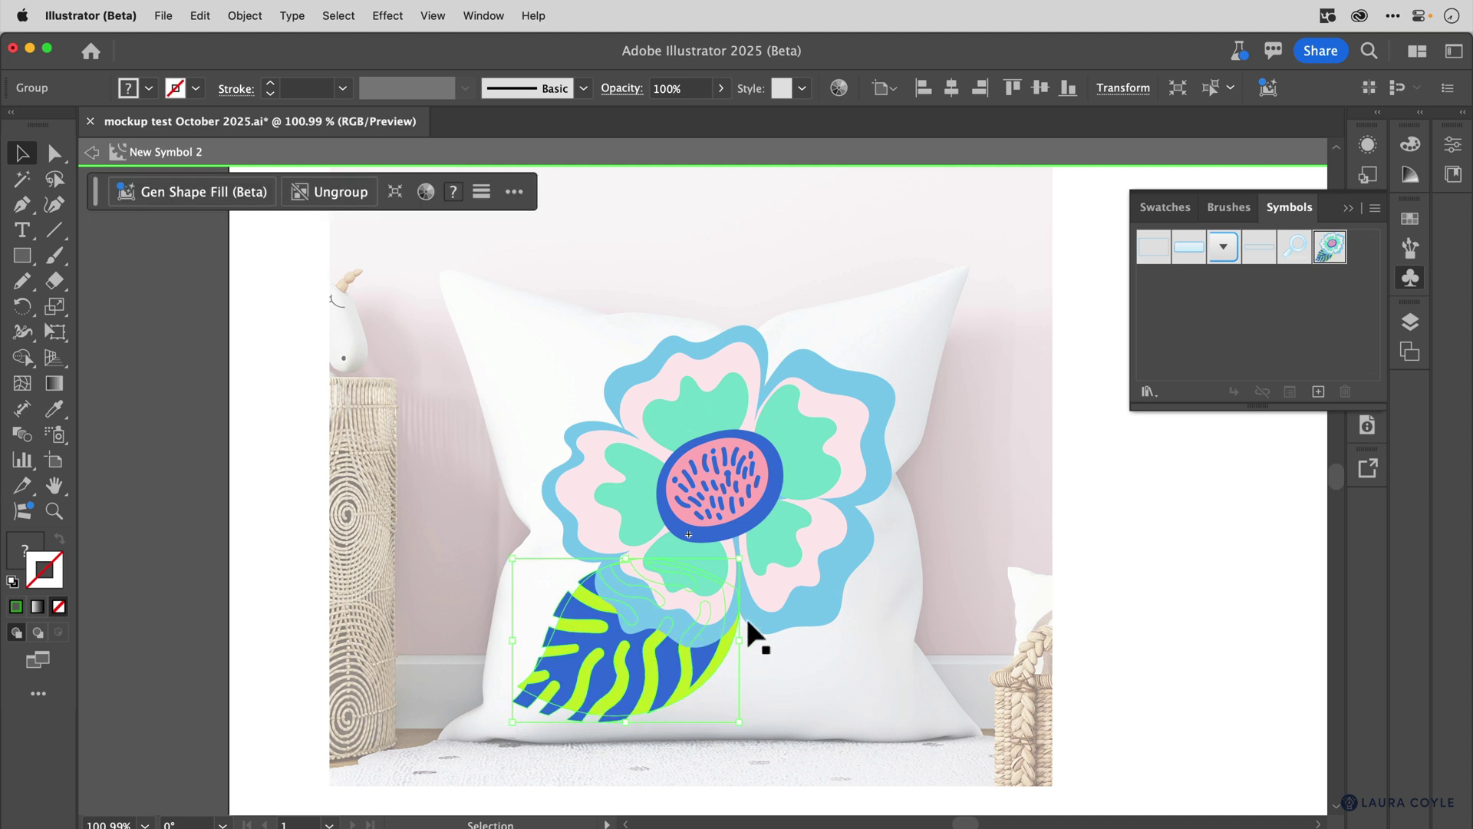
Step: Paint two green vines beside the flower with the Paintbrush, then leave symbol editing
click(54, 255)
mouse_move(624, 330)
mouse_down()
mouse_move(587, 338)
mouse_move(539, 384)
mouse_move(529, 470)
mouse_up()
mouse_move(893, 491)
mouse_down()
mouse_move(897, 585)
mouse_move(839, 640)
mouse_move(754, 678)
mouse_move(811, 735)
mouse_move(857, 681)
mouse_move(832, 701)
mouse_up()
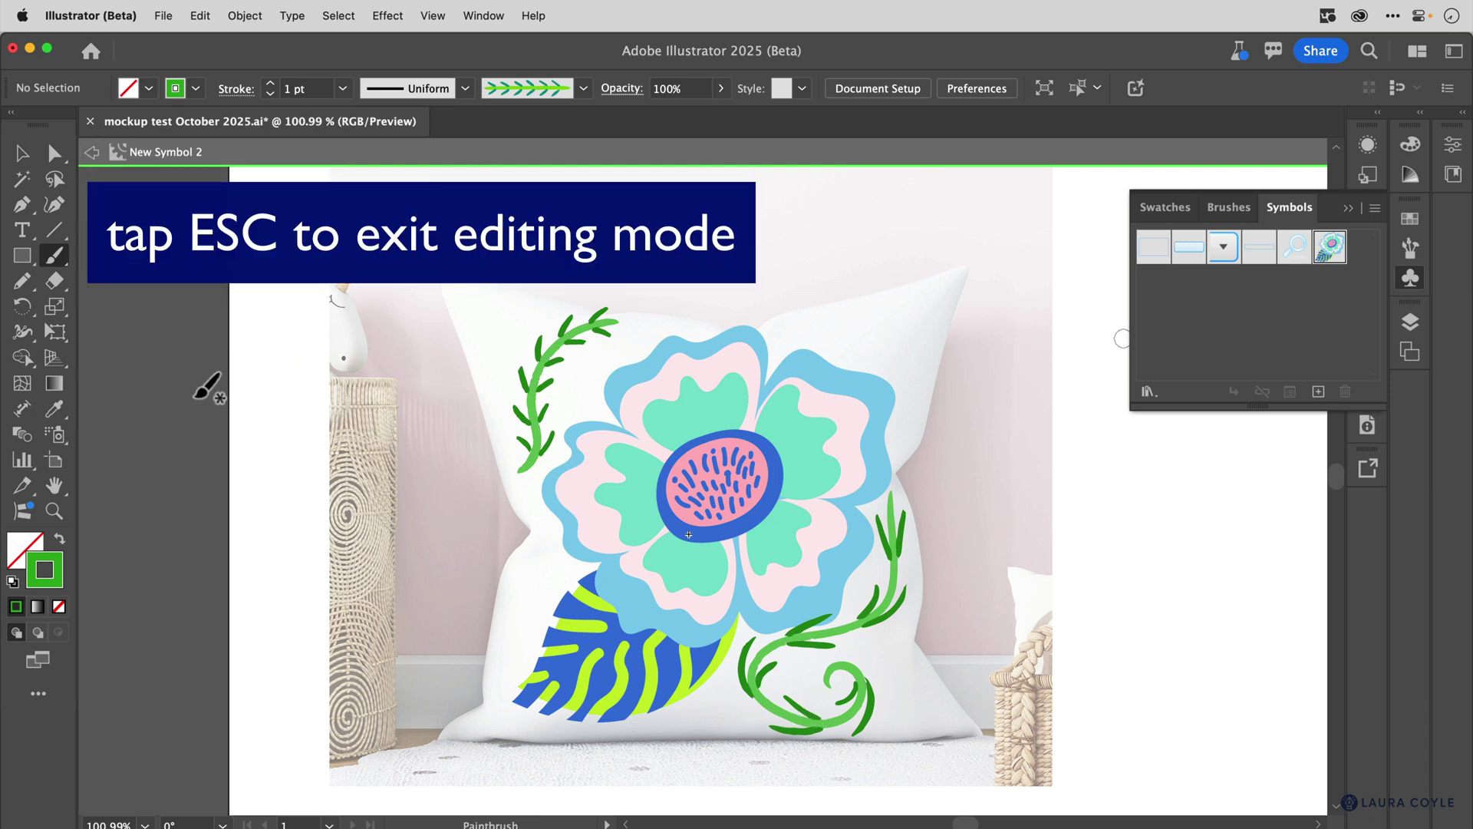
key(Escape)
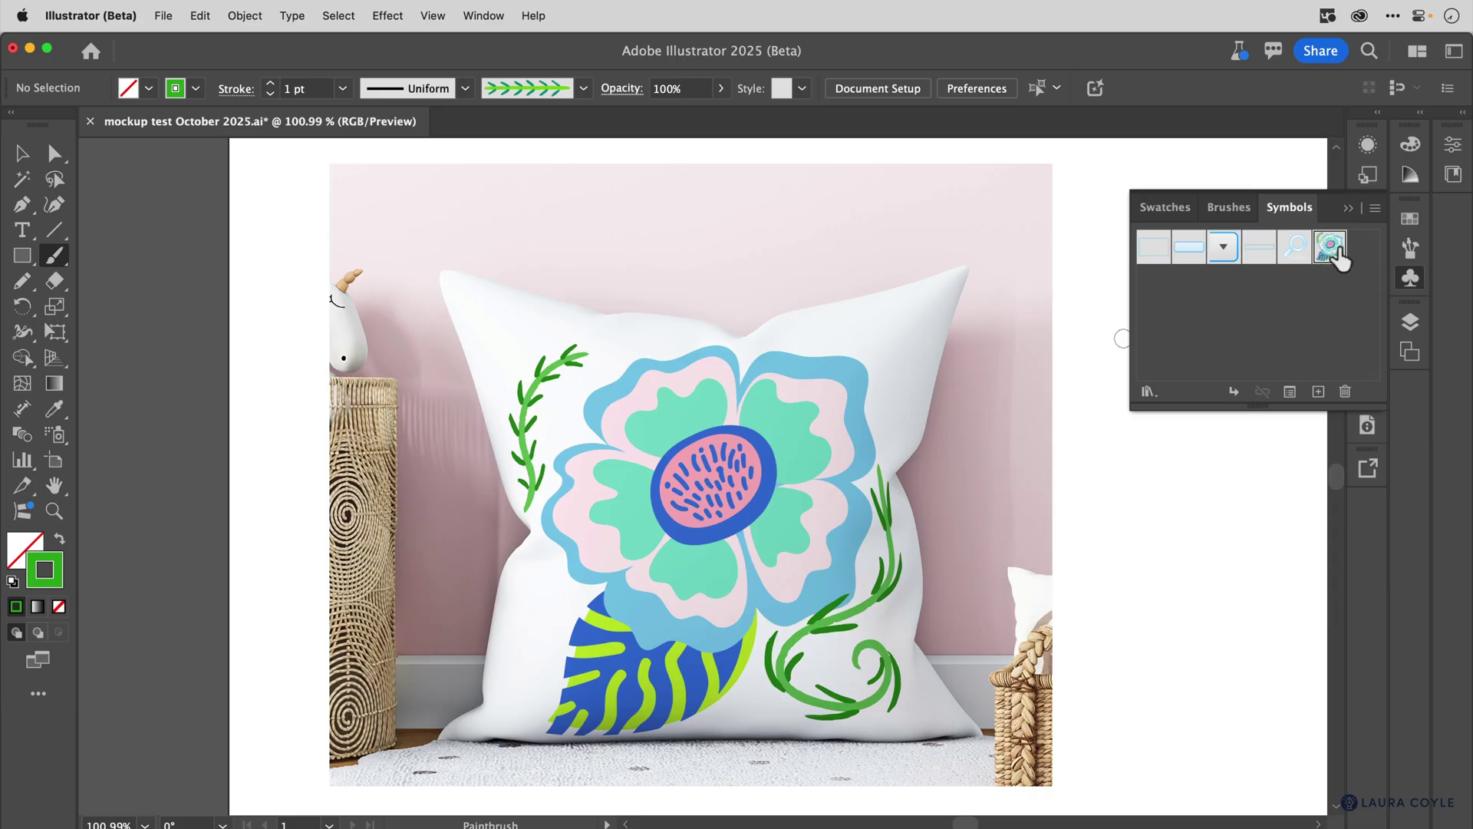
Step: Reopen New Symbol 2 and delete both painted vines
double_click(1334, 255)
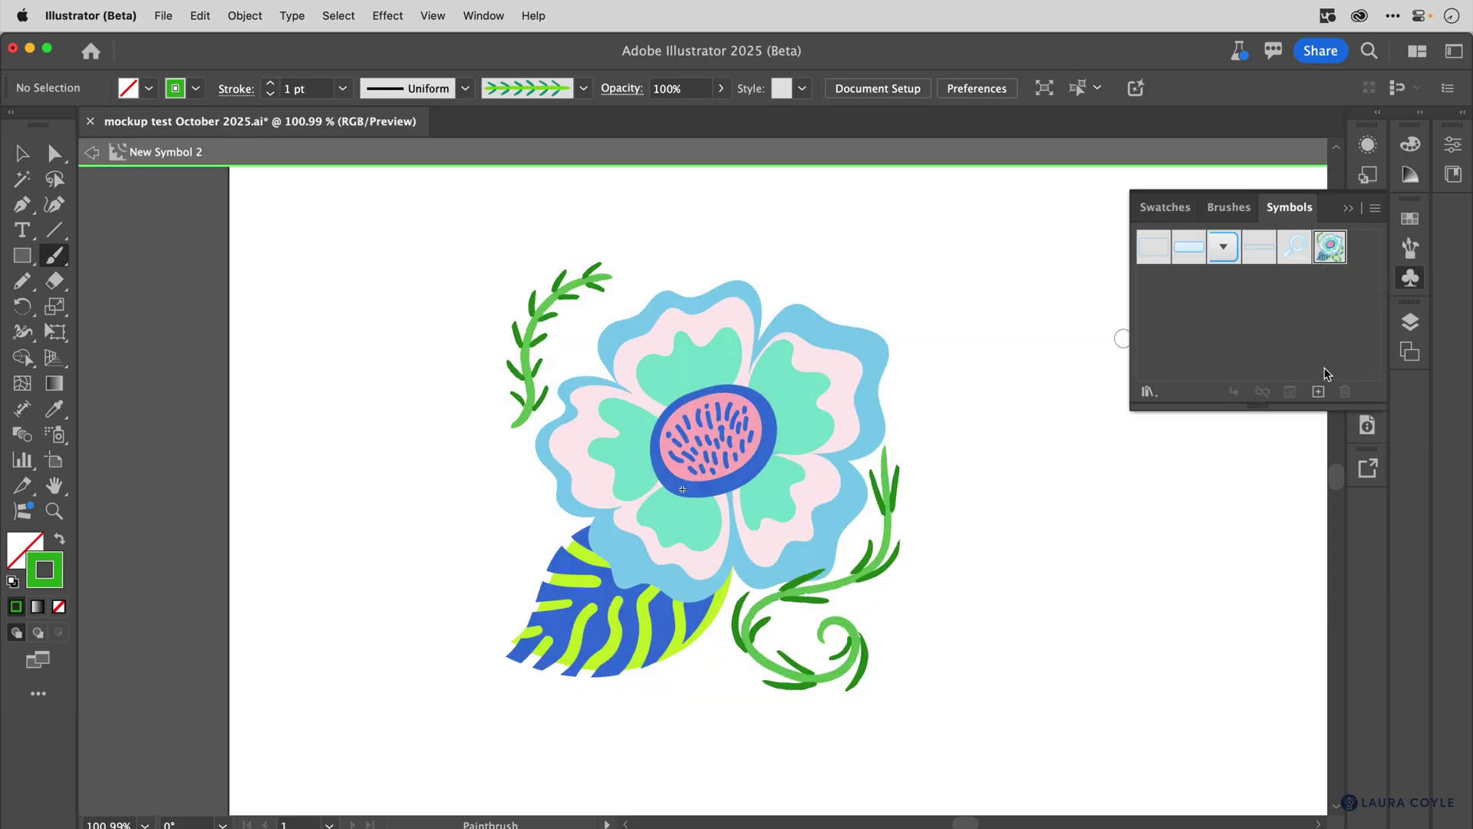
key(v)
click(817, 682)
key(Delete)
click(520, 426)
key(Delete)
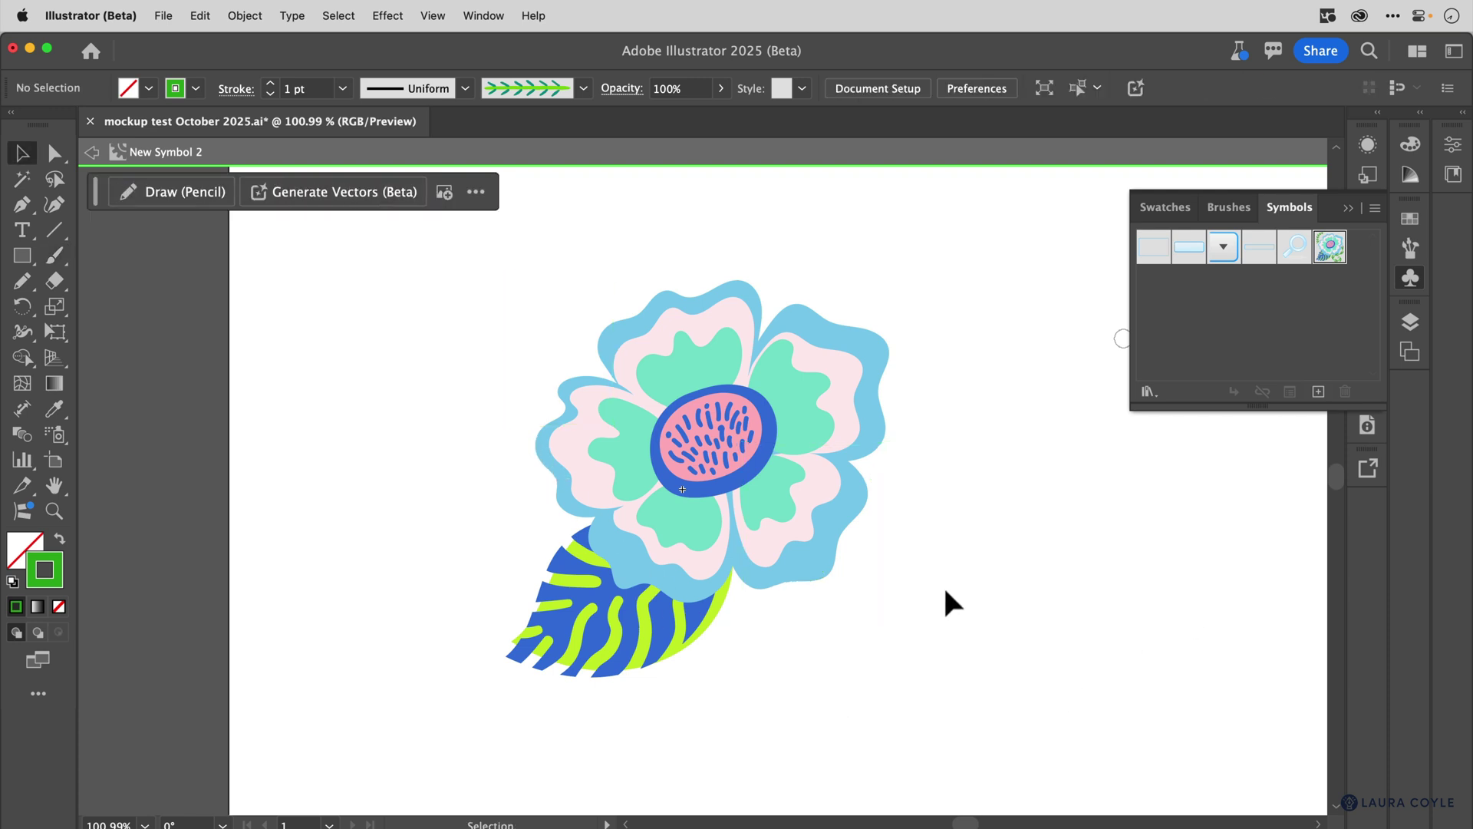
Step: Exit symbol editing and move the flower slightly up and right within the pillow mockup
key(Escape)
click(861, 548)
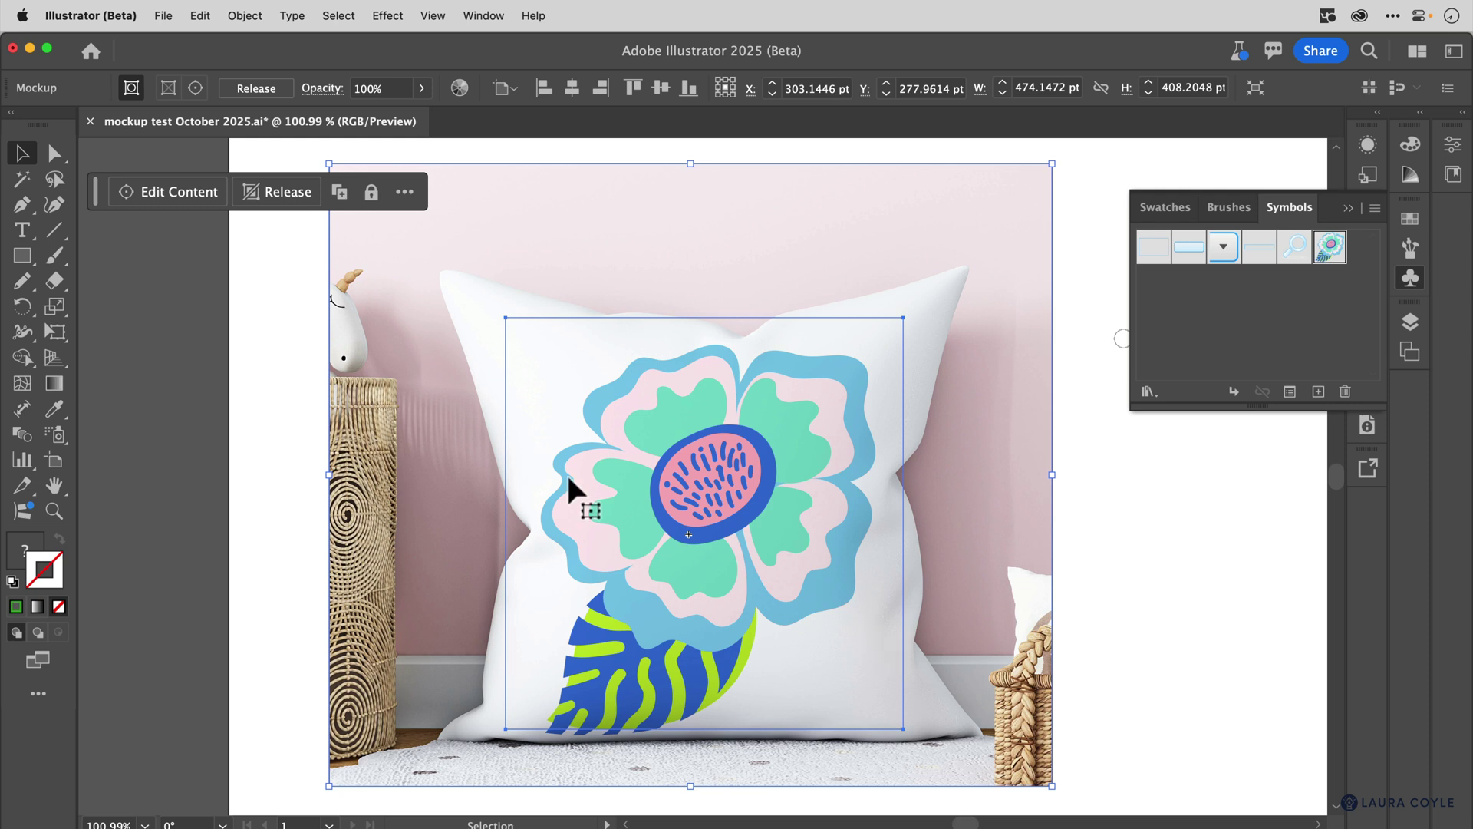
click(174, 191)
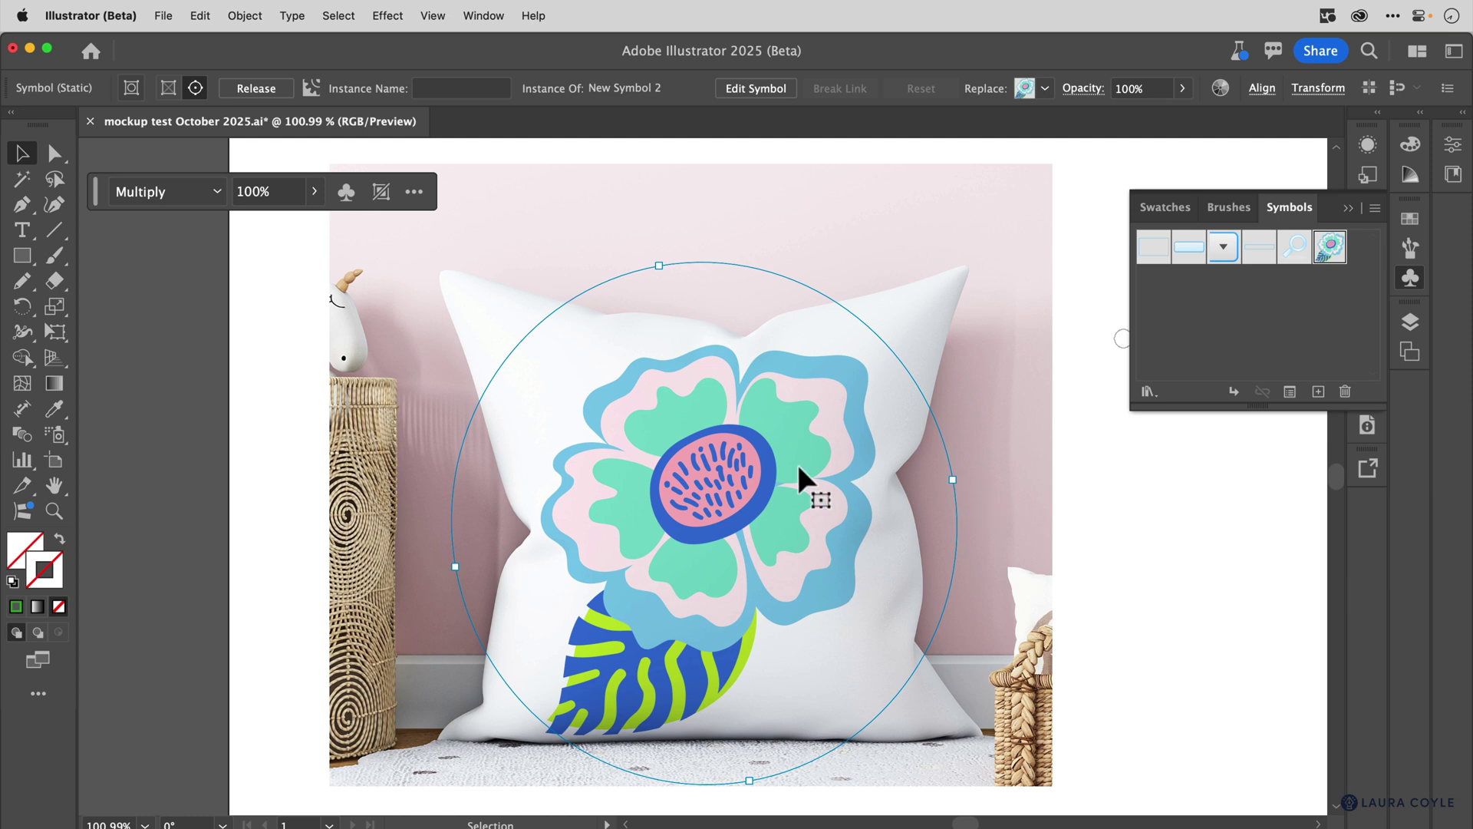
drag(746, 466, 708, 493)
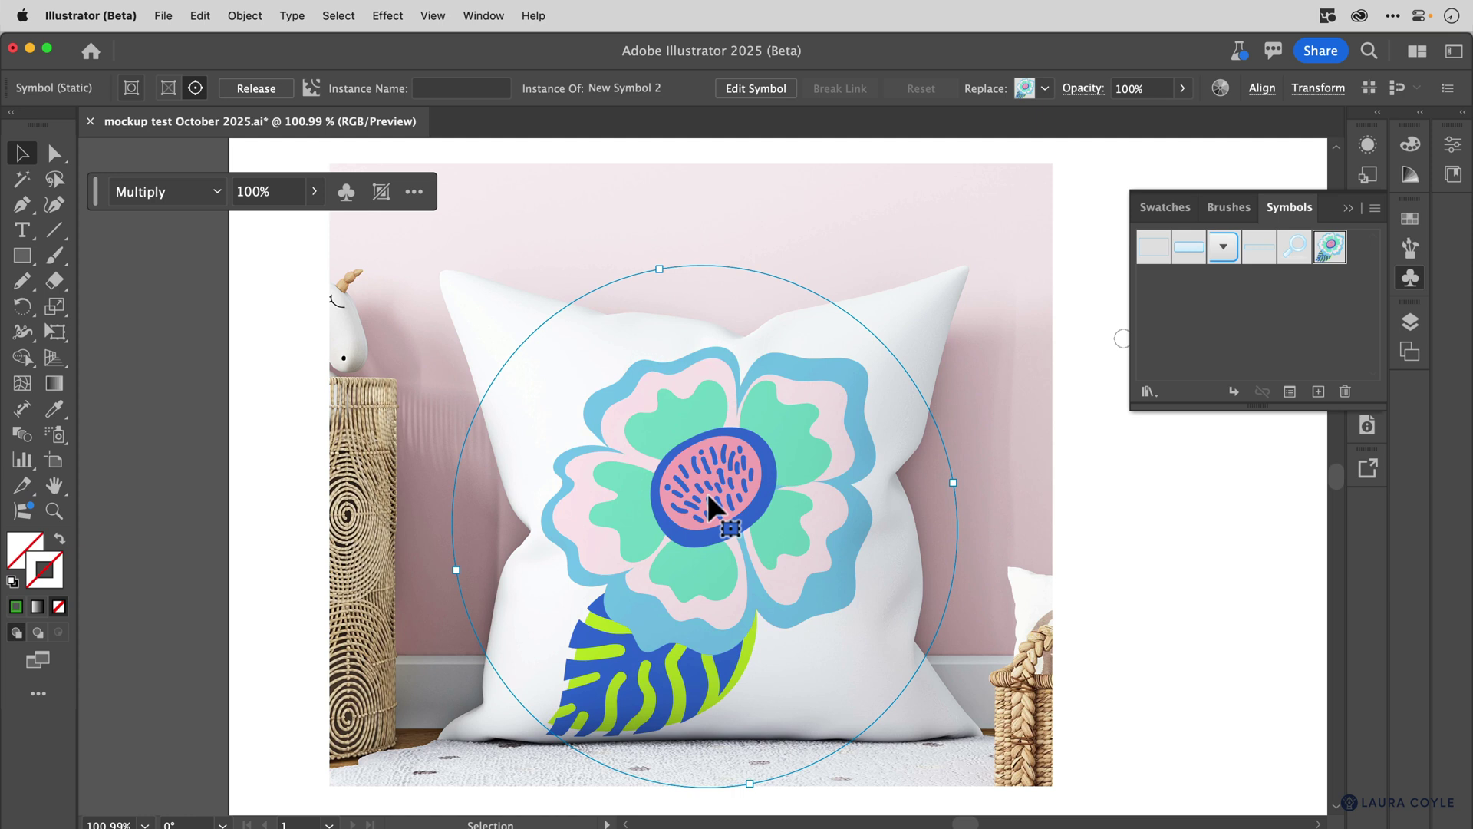
double_click(720, 491)
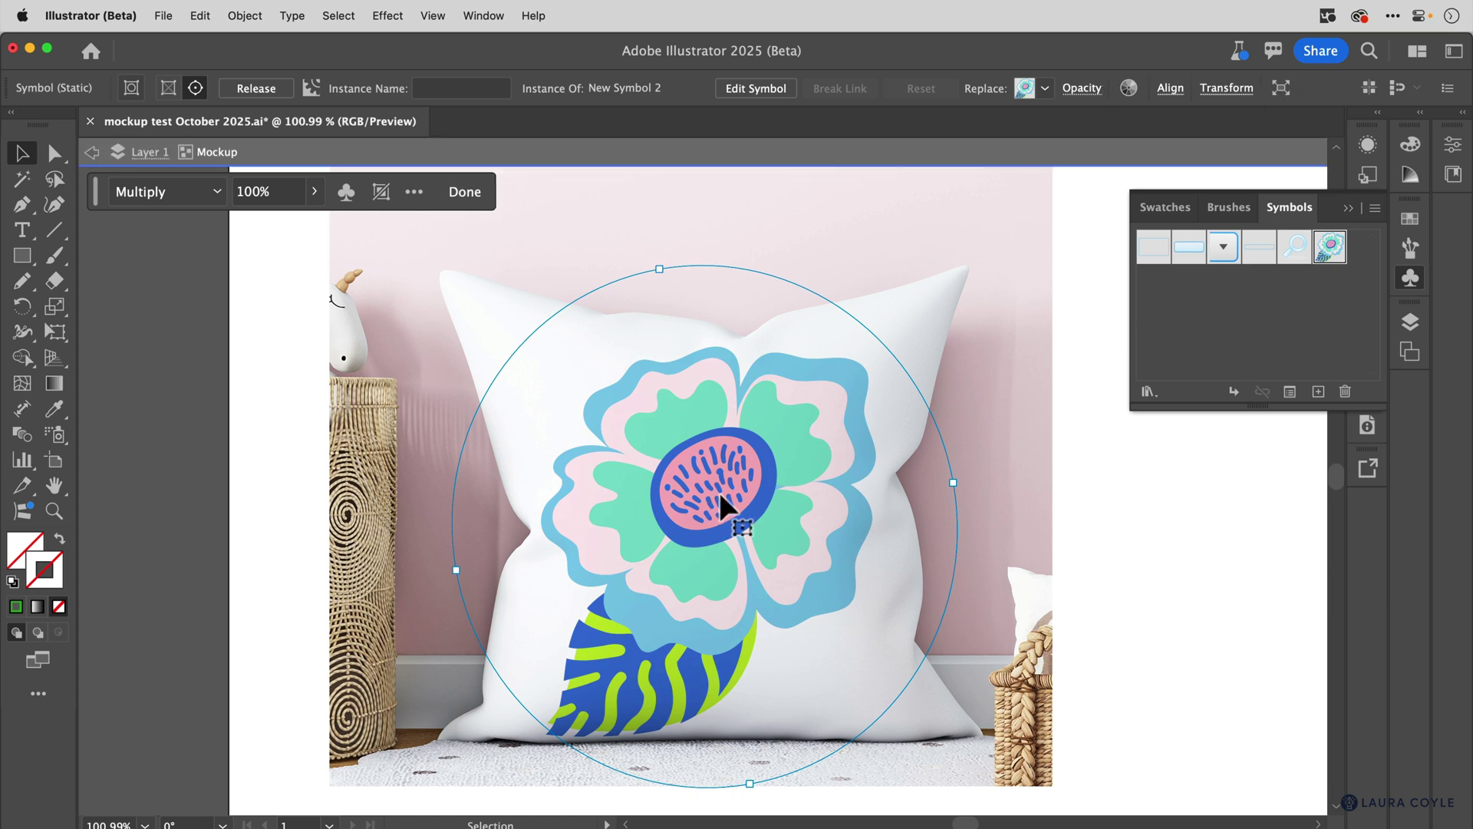
double_click(1099, 516)
click(1027, 546)
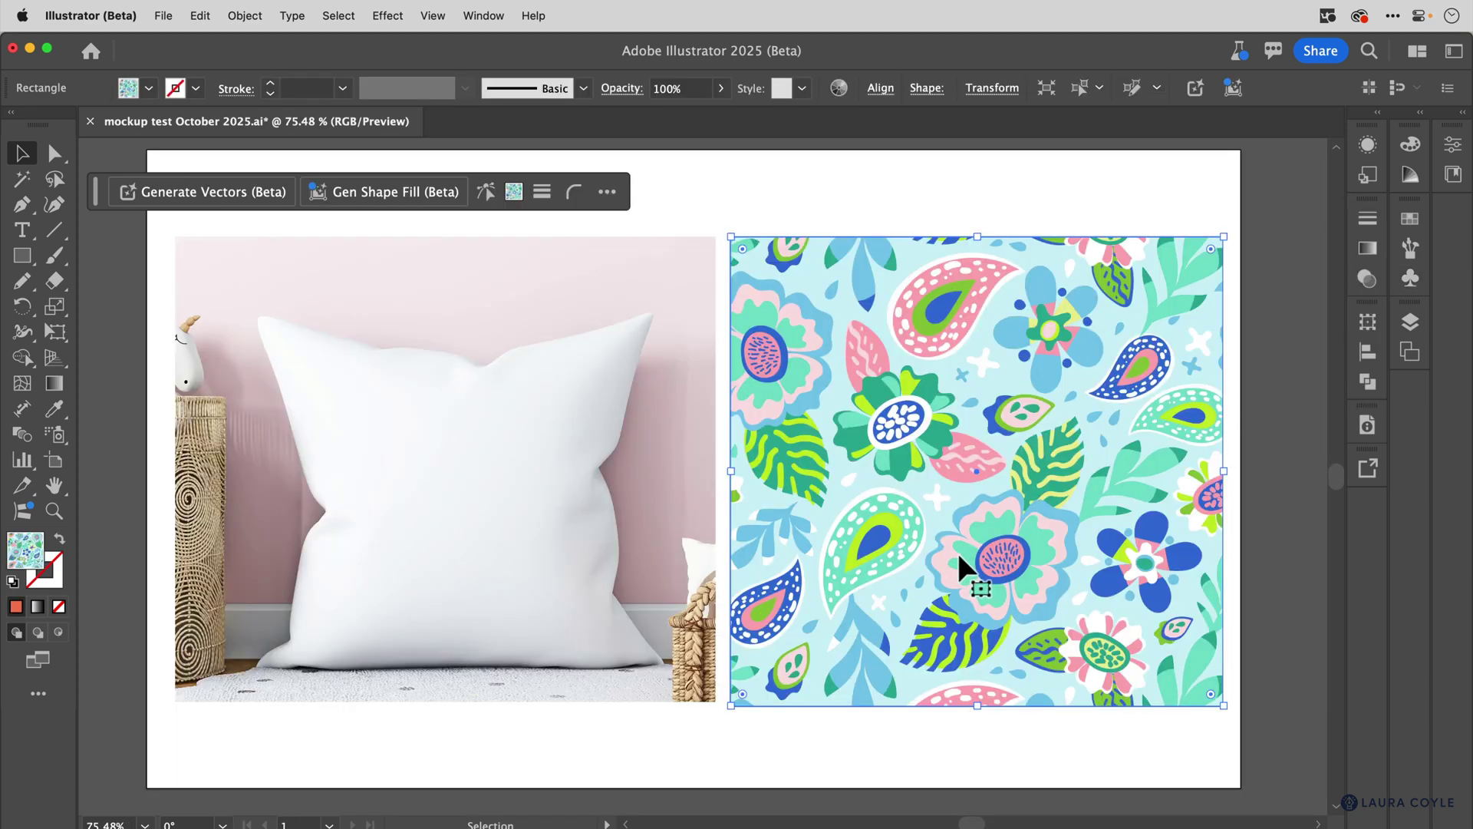
Step: Bring the paisley pattern tile in front of the blank pillow photo and make it a mockup
key(super+y)
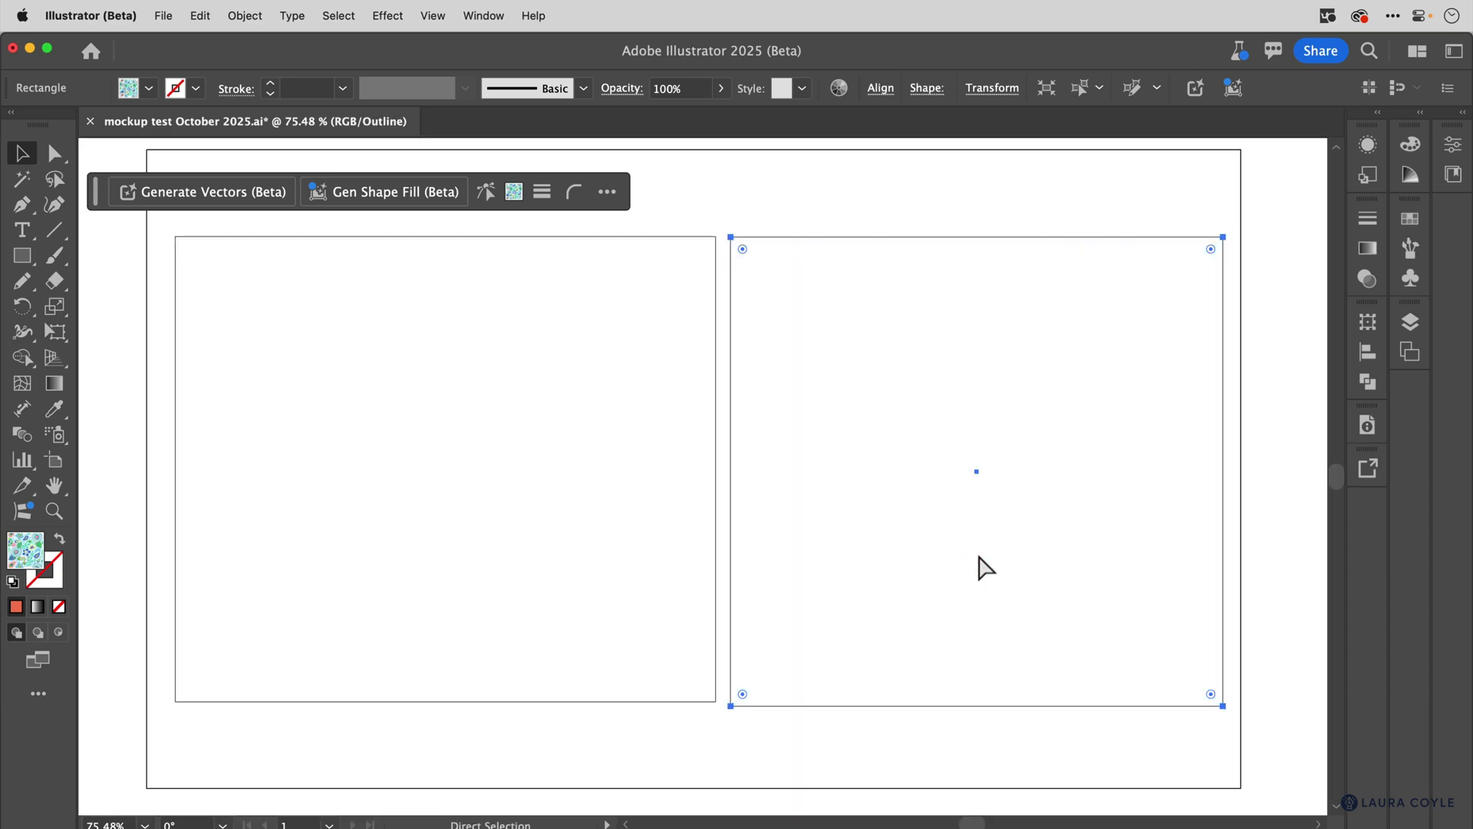
key(super+y)
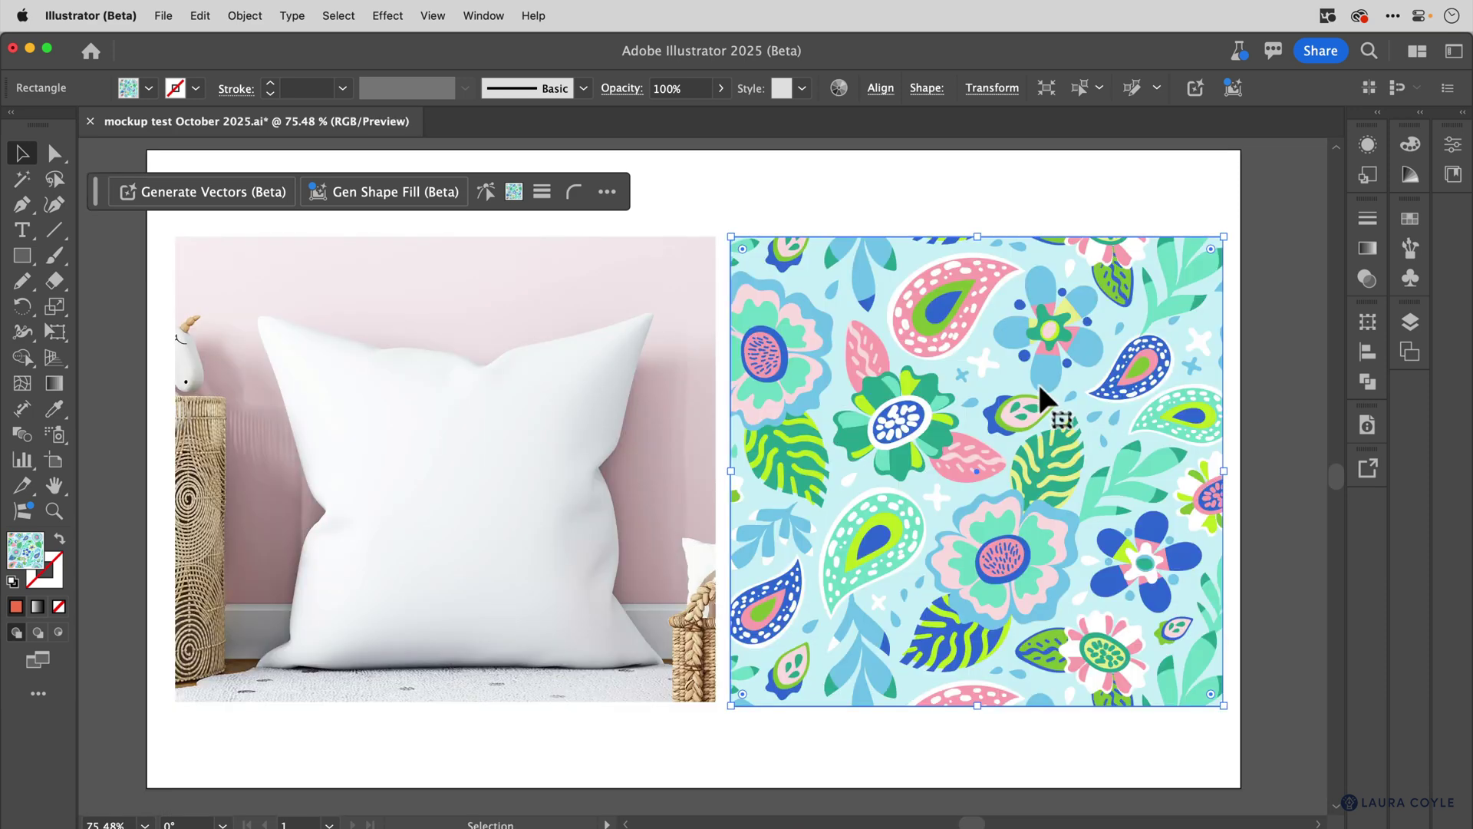
drag(1040, 390, 591, 577)
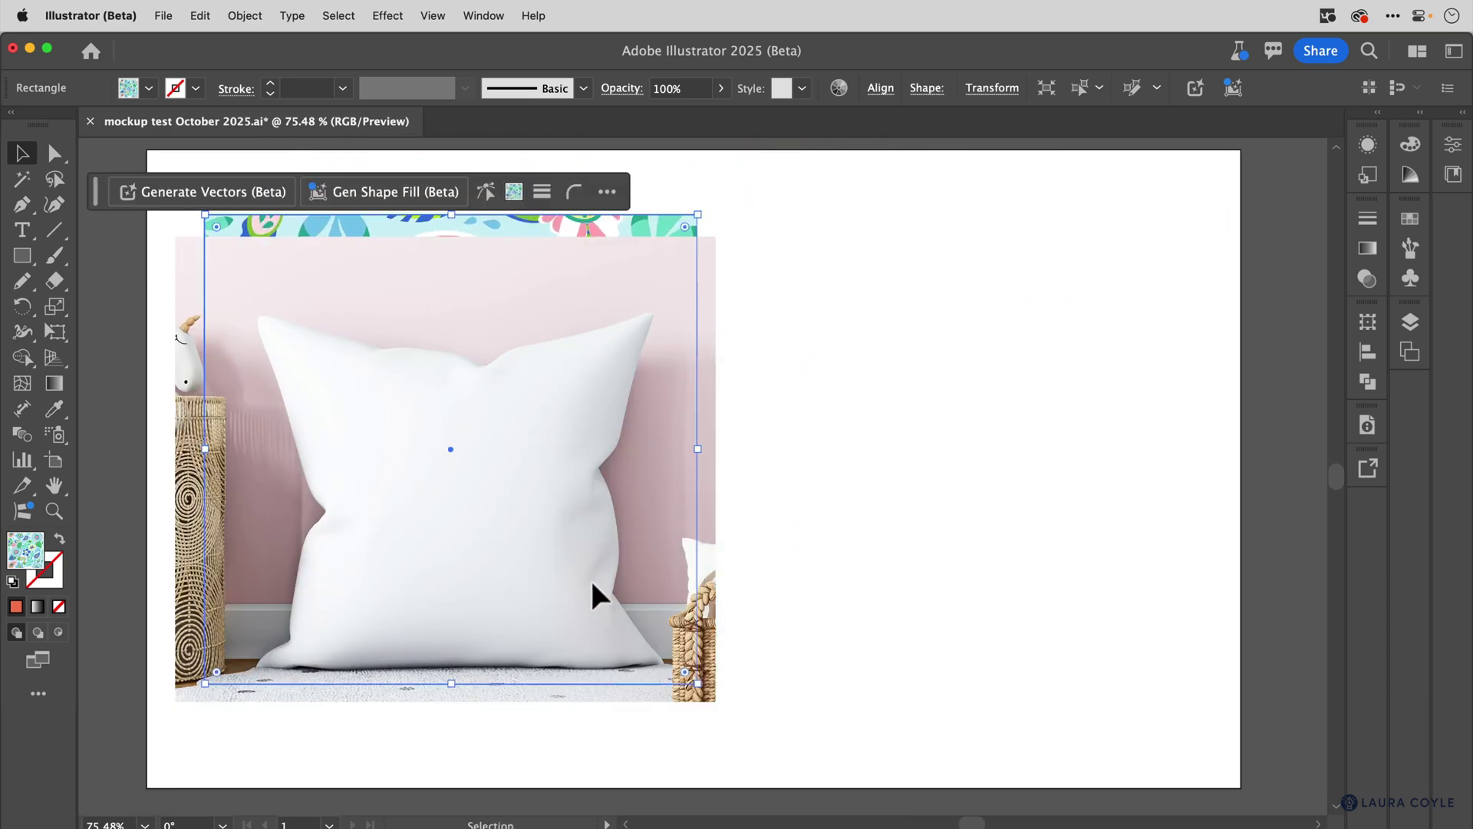
key(shift+super+bracketright)
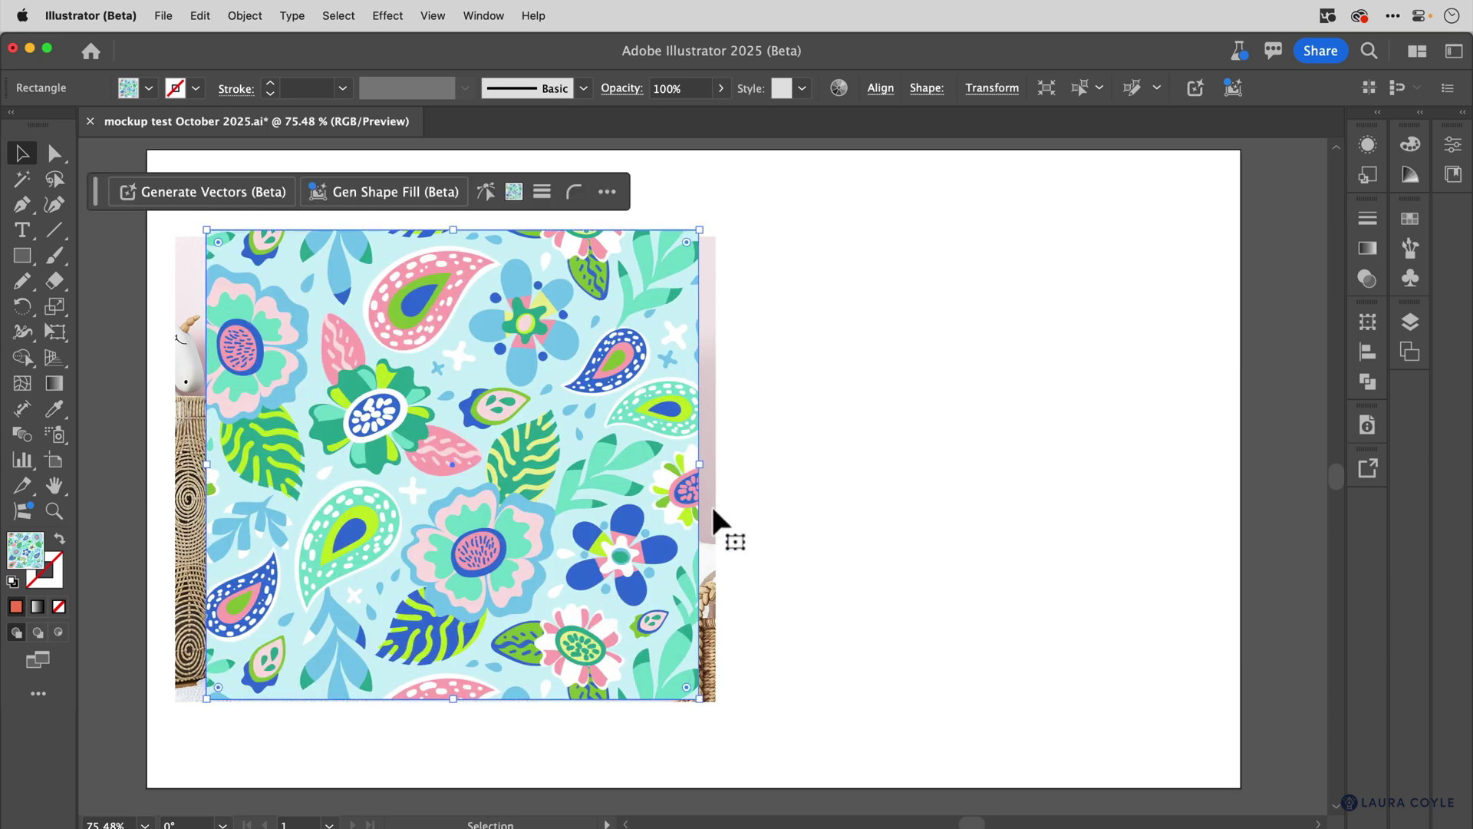
key(super+a)
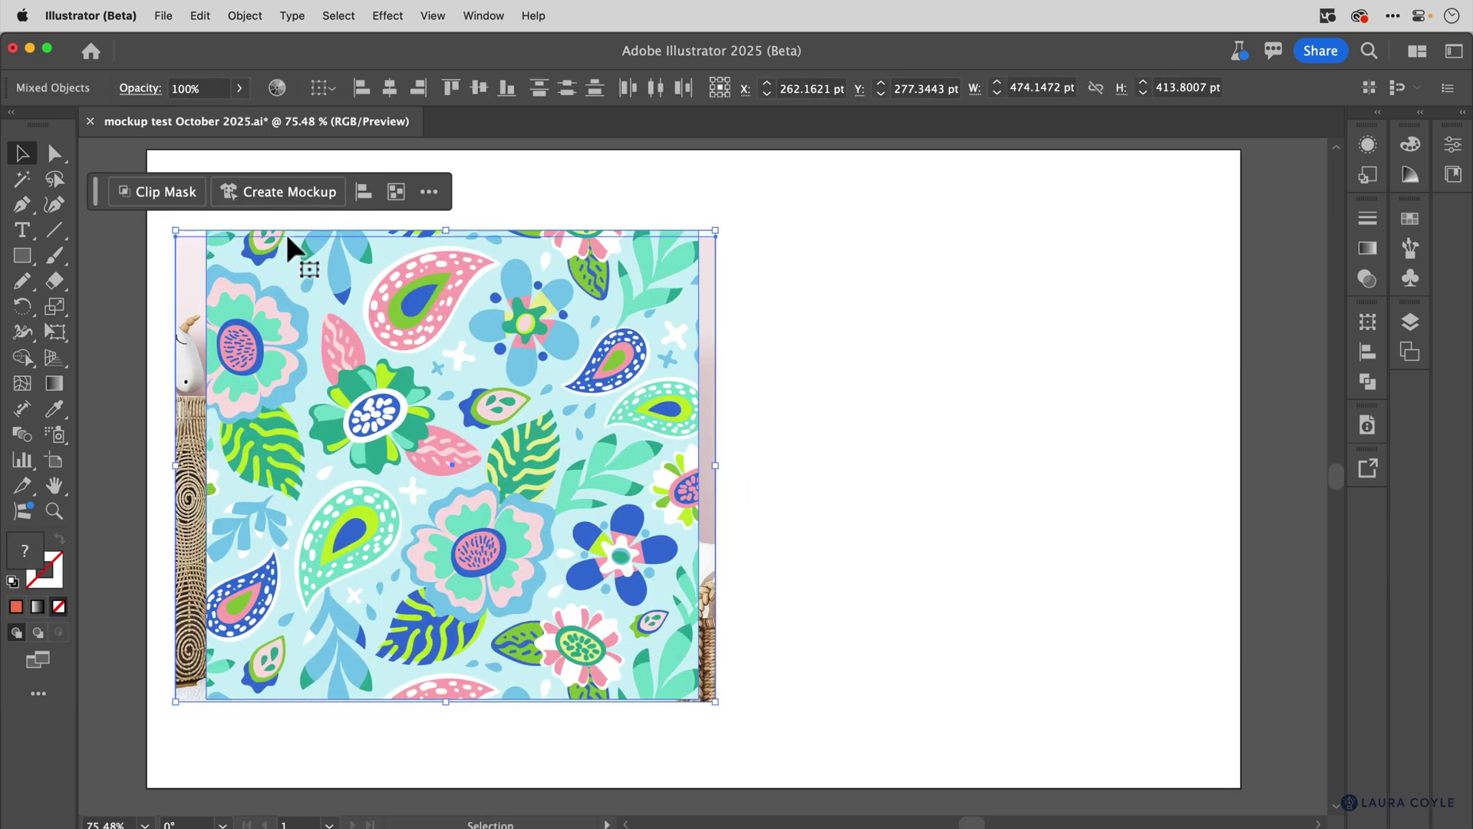
click(281, 191)
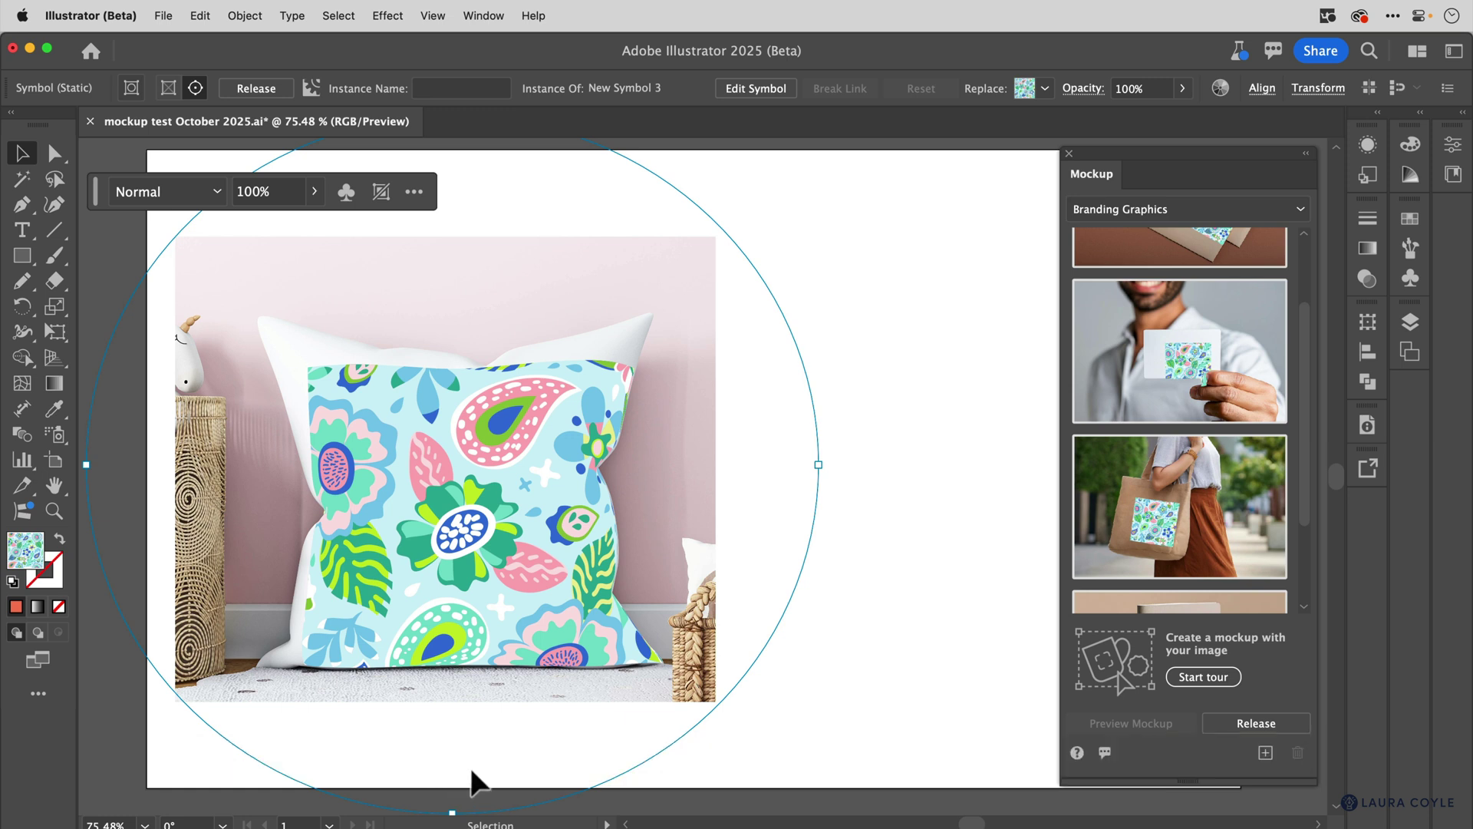
Step: Shift the paisley pattern up and left inside the second pillow mockup
click(443, 474)
double_click(502, 541)
click(419, 539)
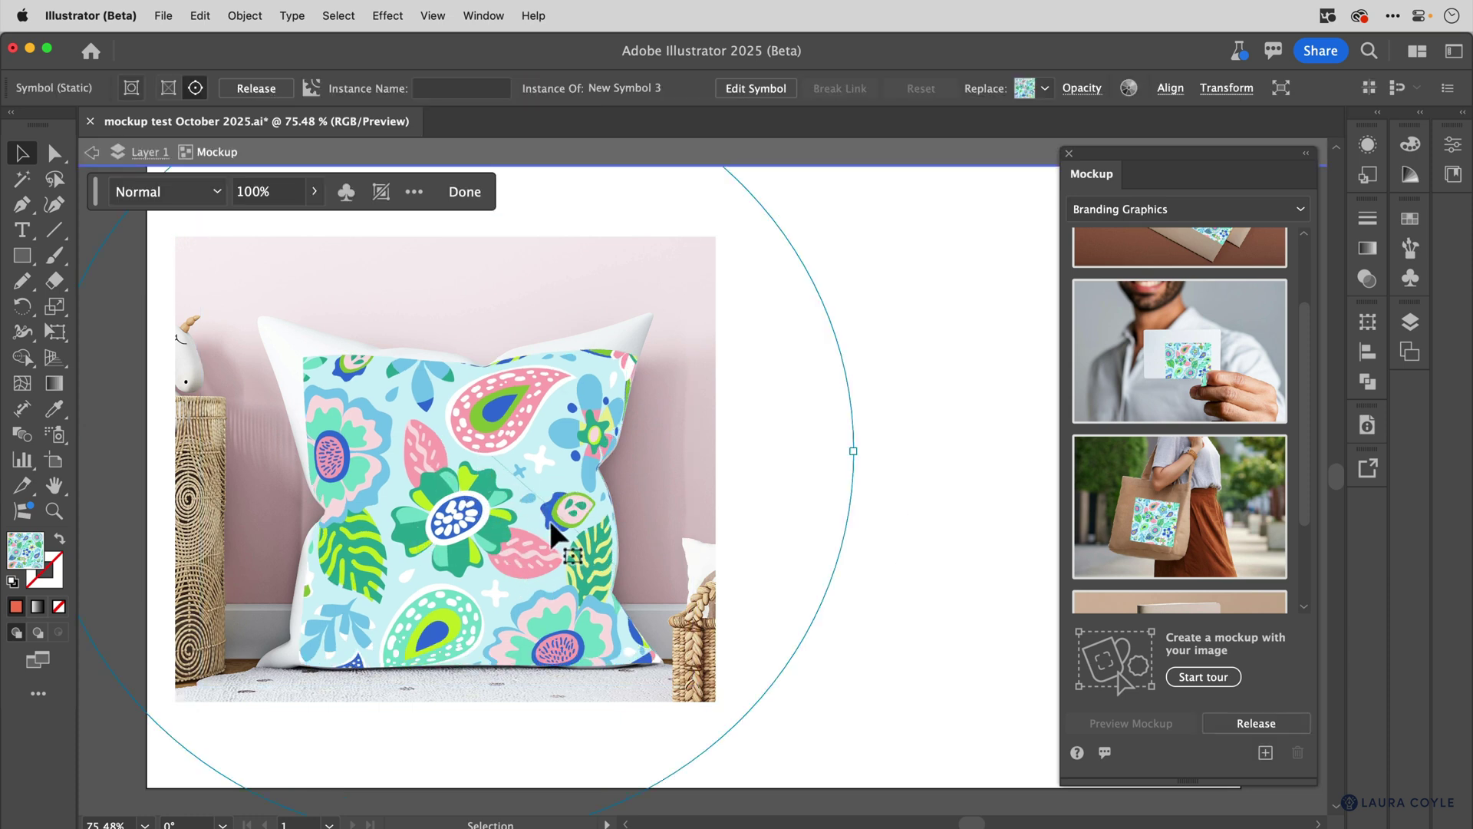
drag(459, 474, 387, 470)
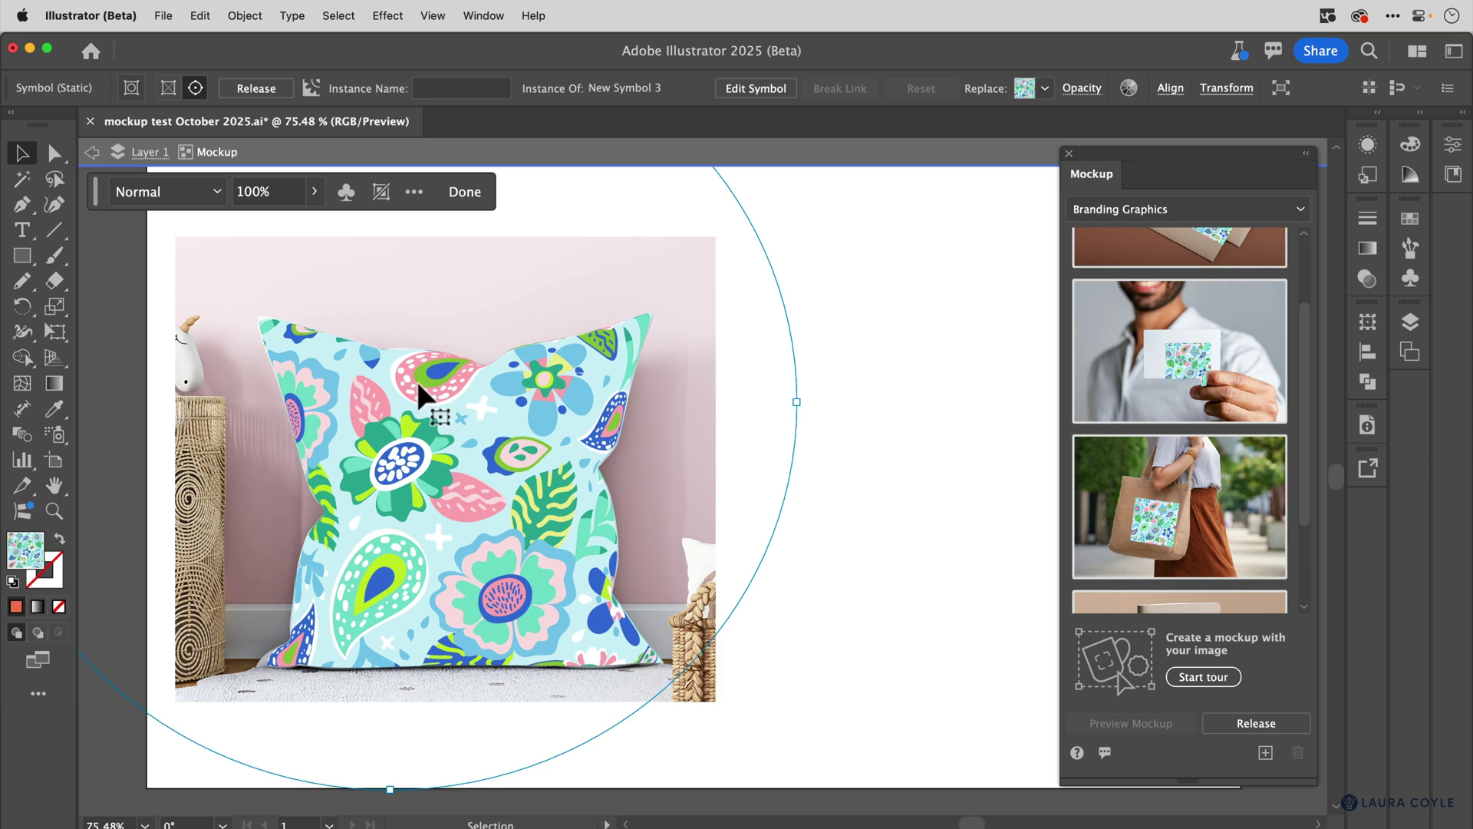
Step: Release the pillow mockup and move the pattern square to the right of the pillow photo
click(255, 88)
click(767, 529)
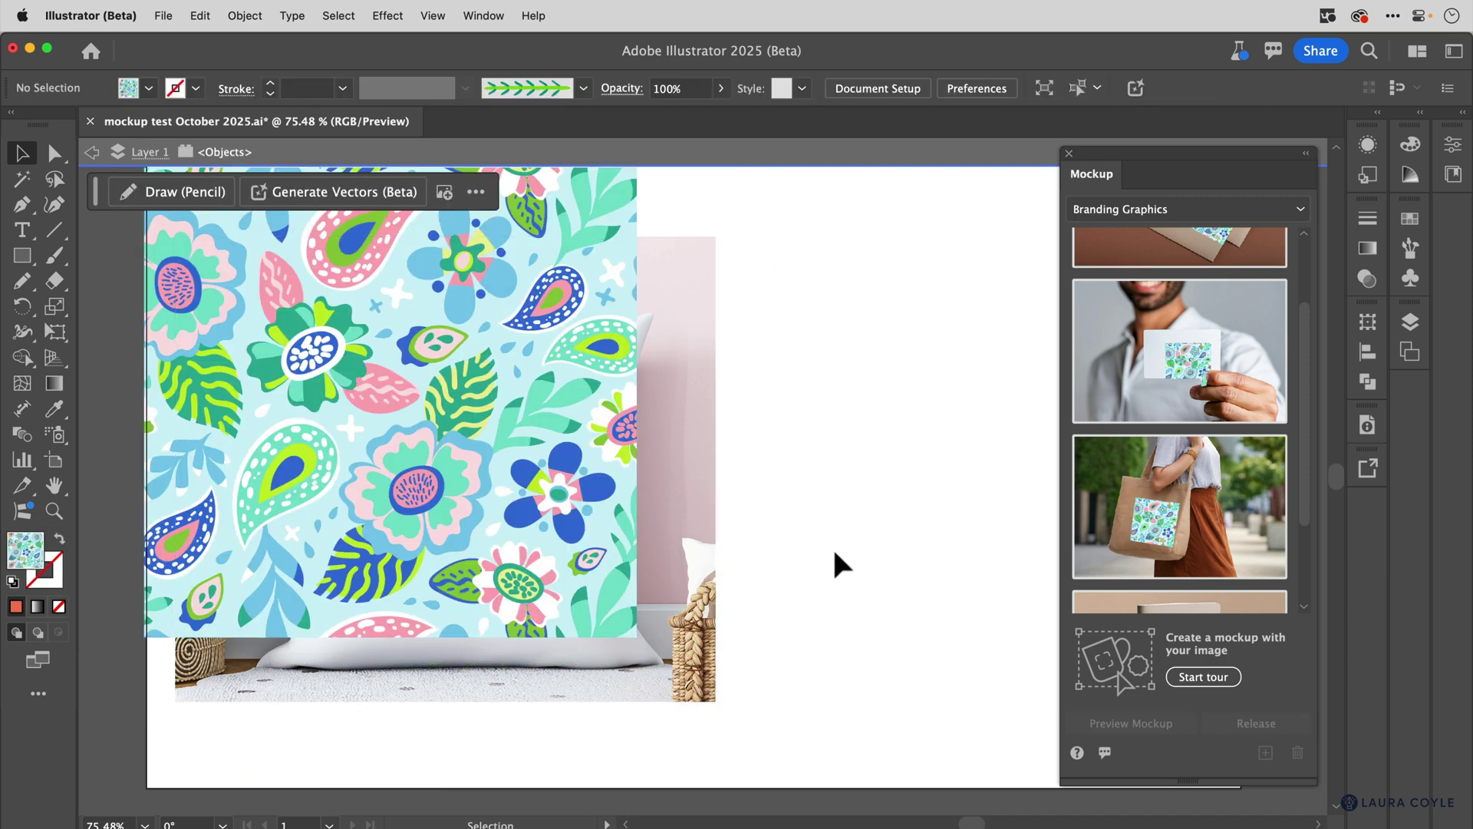
drag(477, 428, 895, 519)
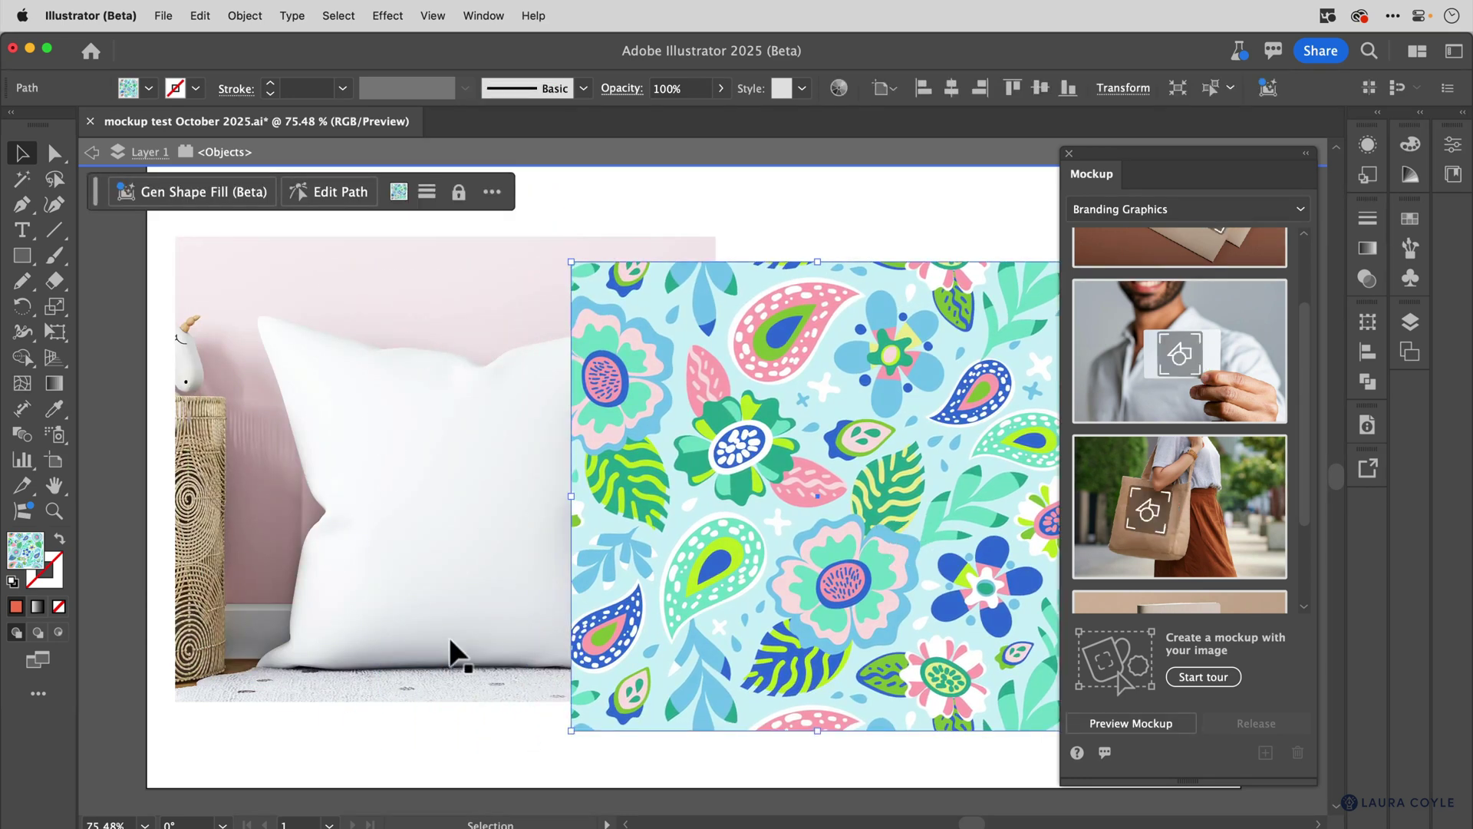
click(1069, 154)
drag(874, 502, 1034, 469)
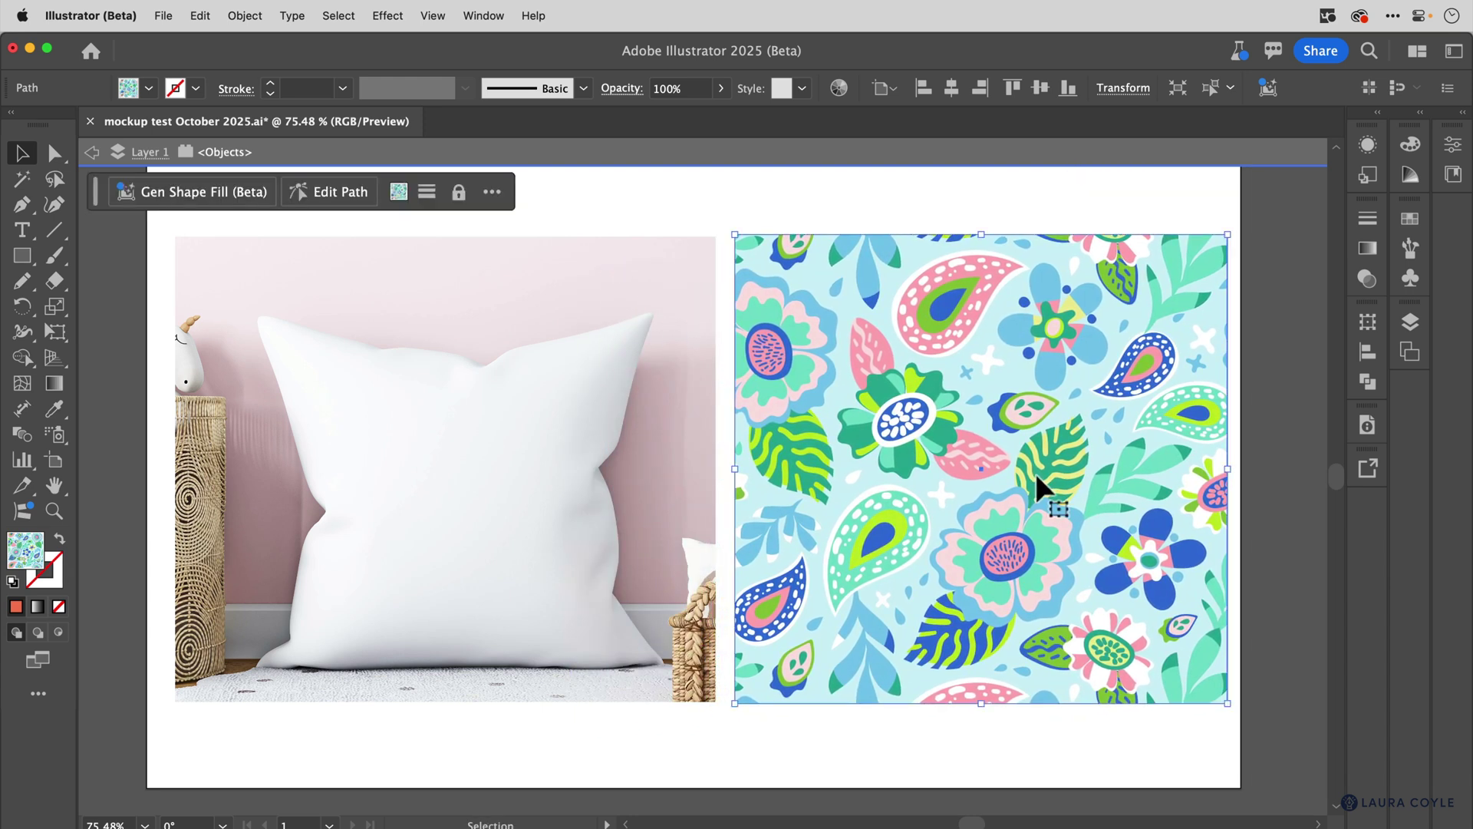
click(343, 151)
click(721, 178)
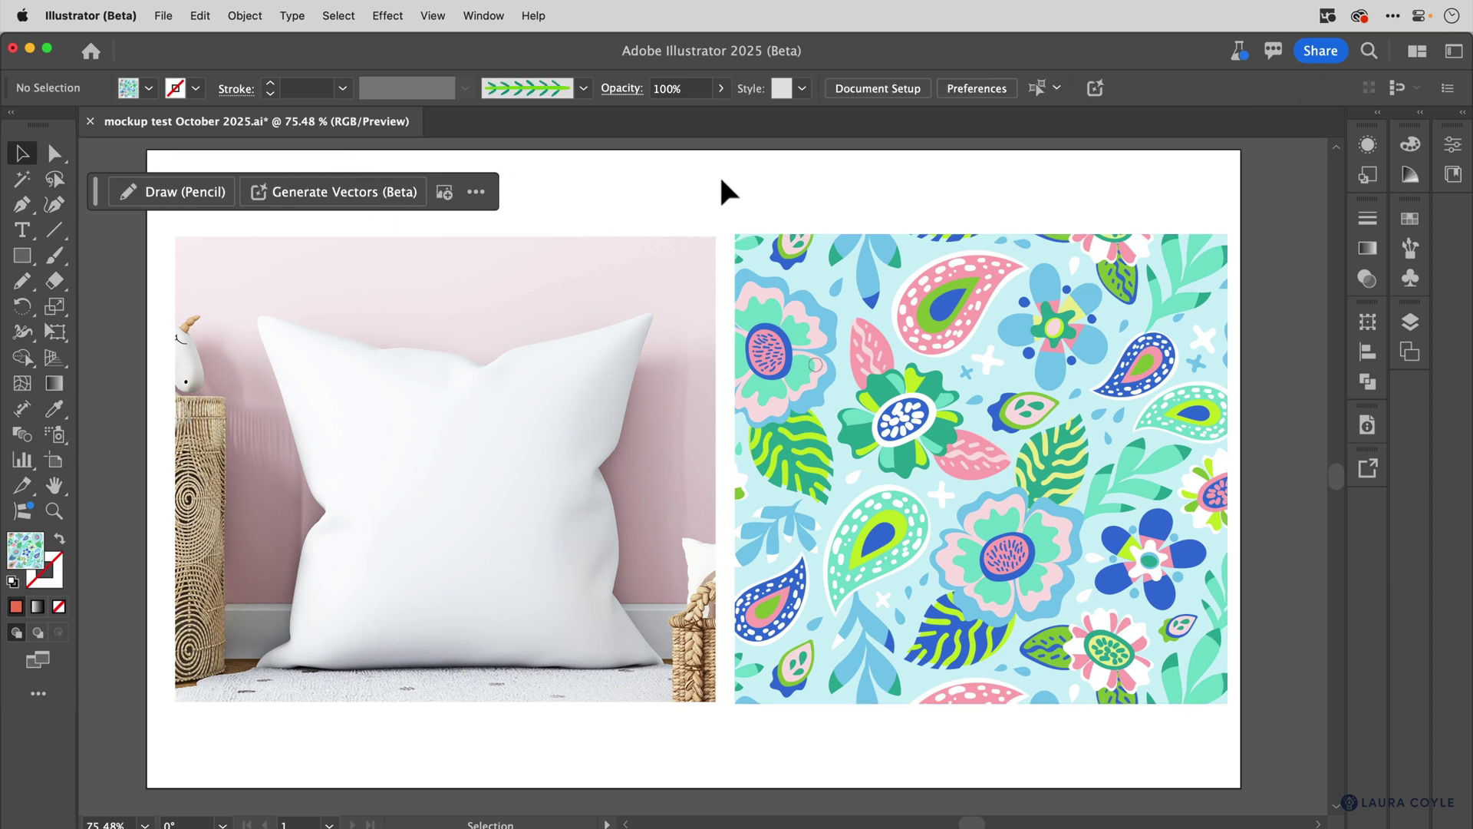
Step: Expand the pattern square's fill into separate vector shapes with Object > Expand
click(858, 445)
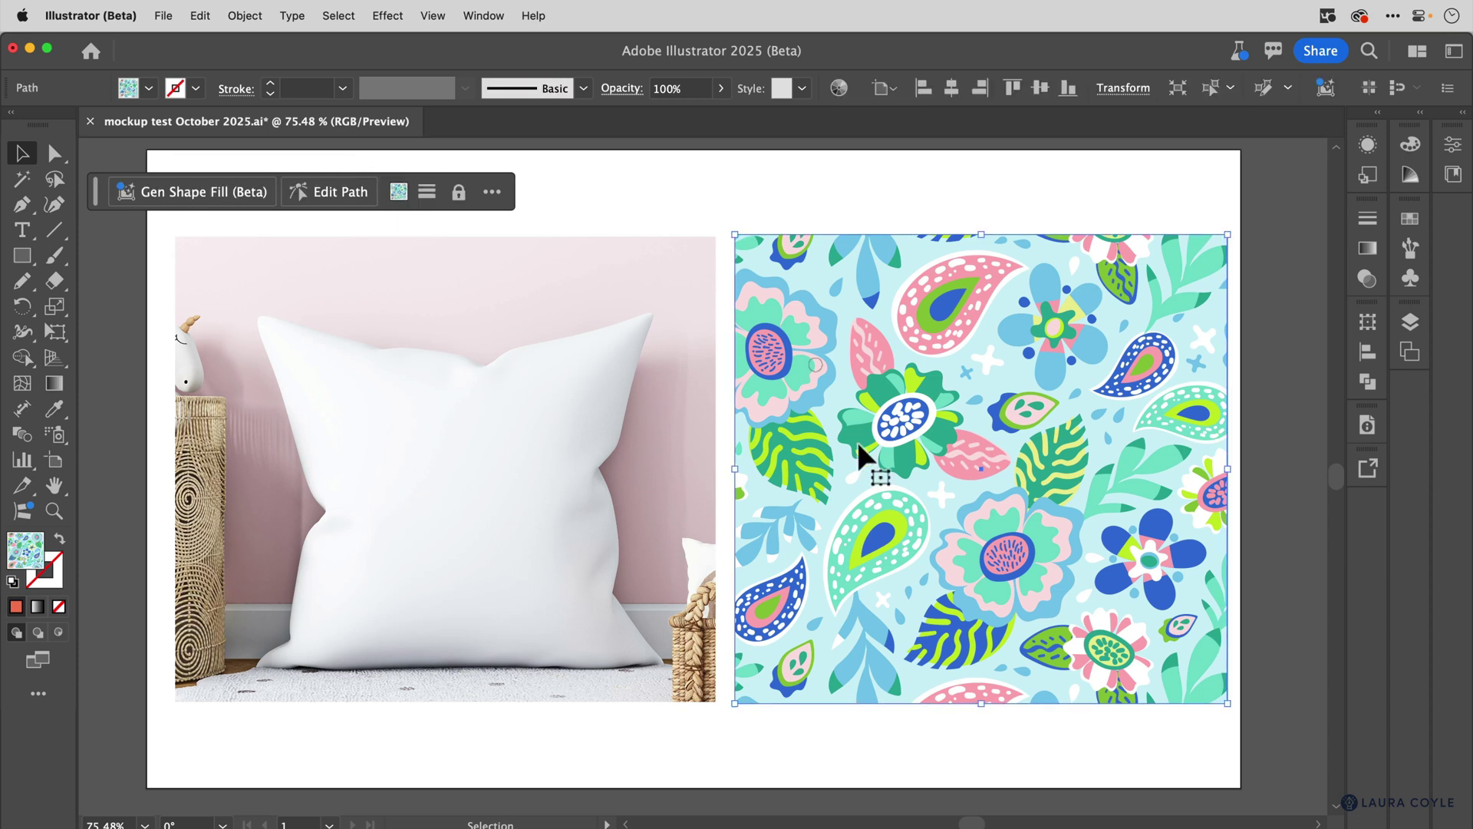
click(249, 17)
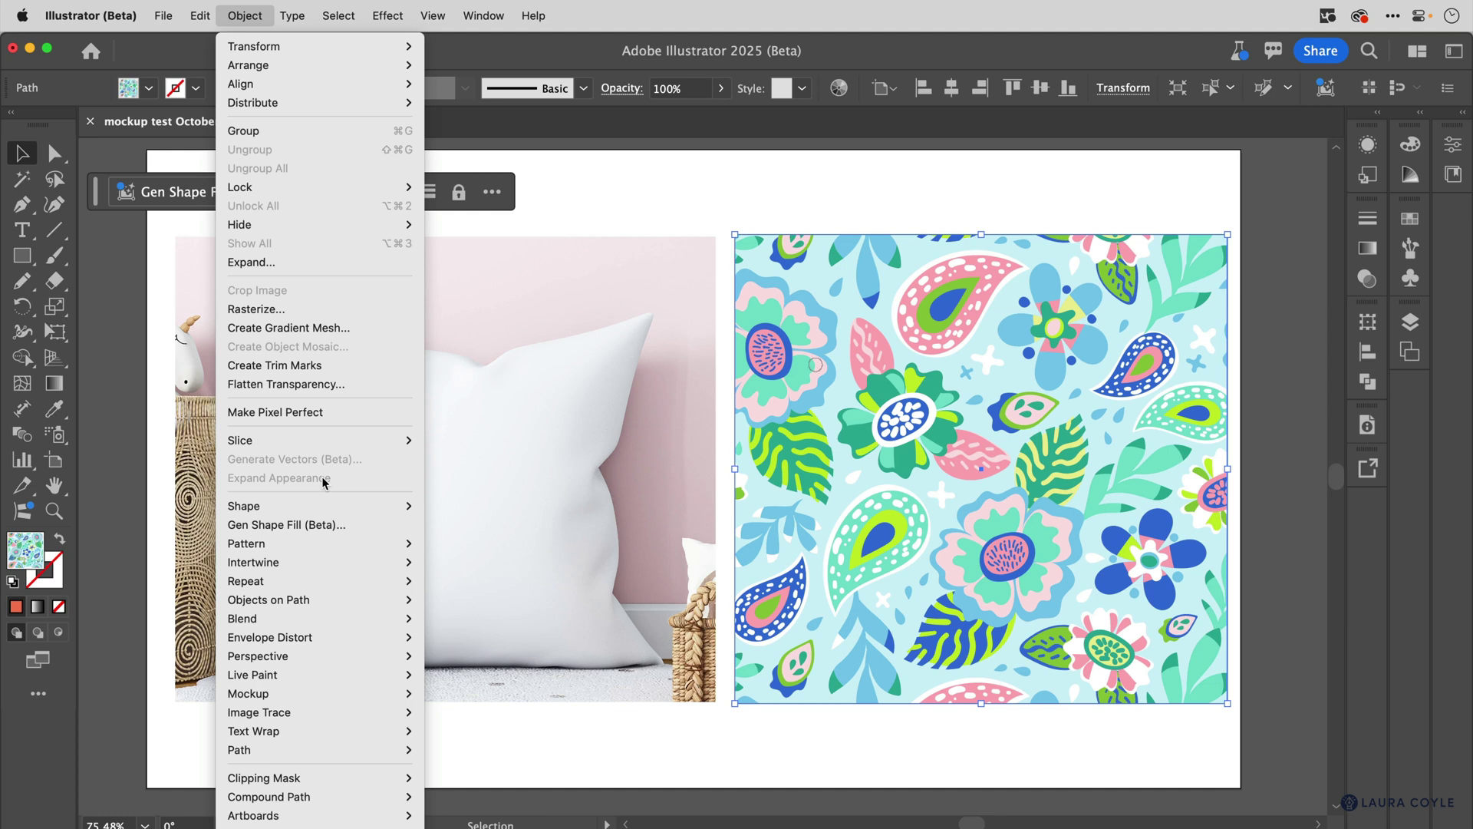
click(300, 265)
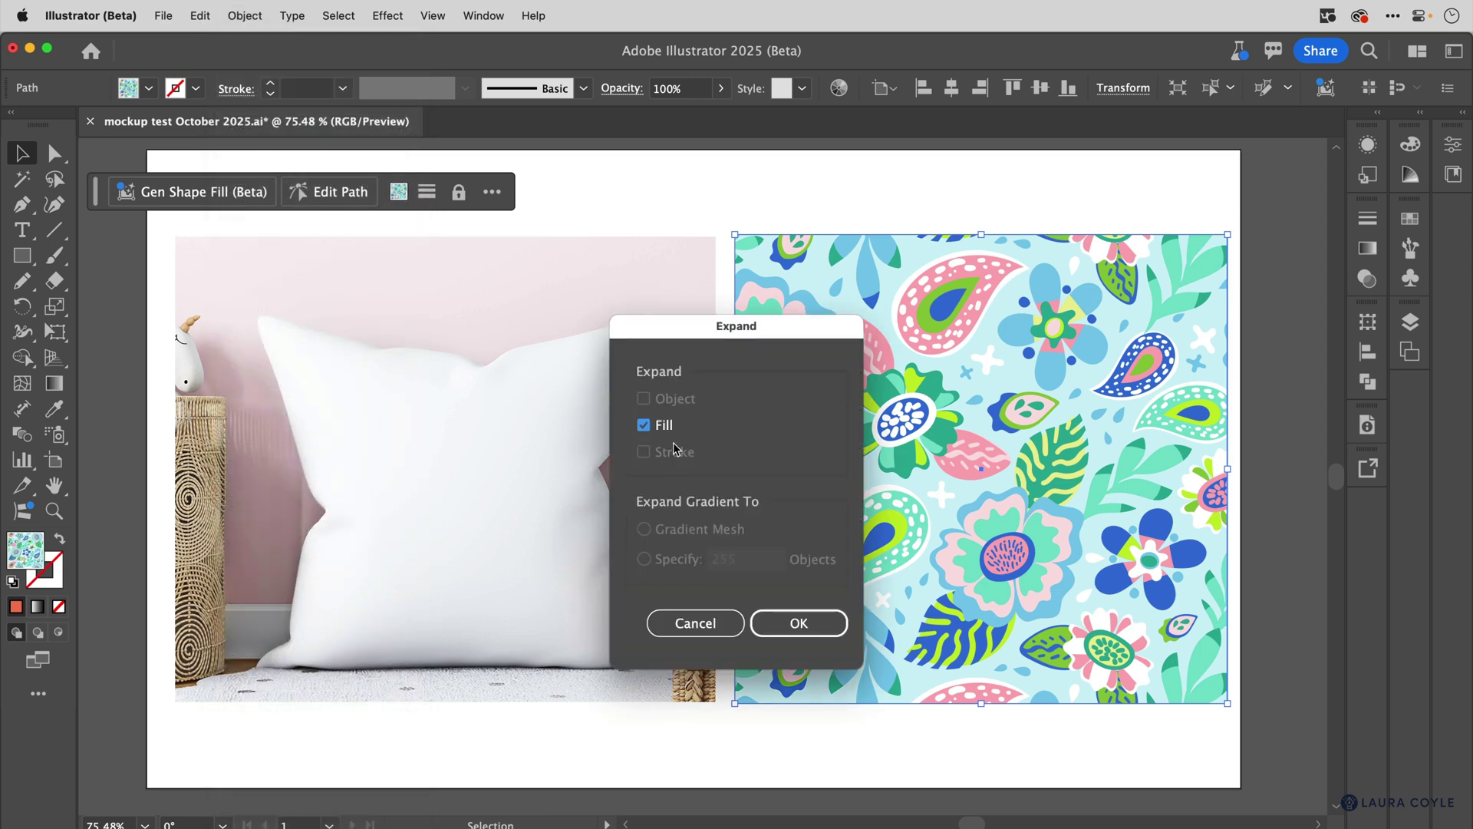
click(795, 621)
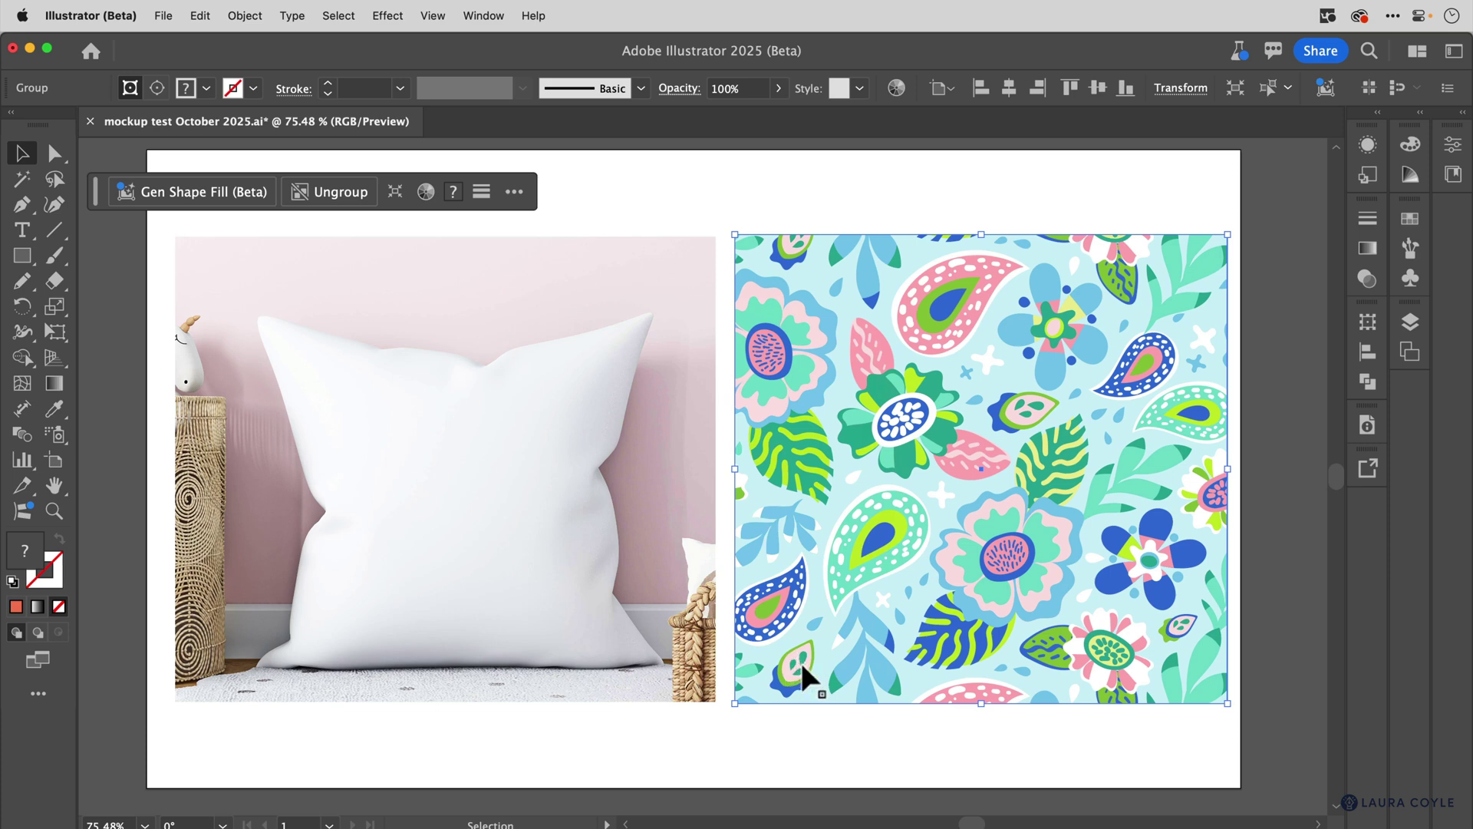
Step: Check the expanded pattern in Outline view and back, then bring up Pathfinder beside it
key(super+y)
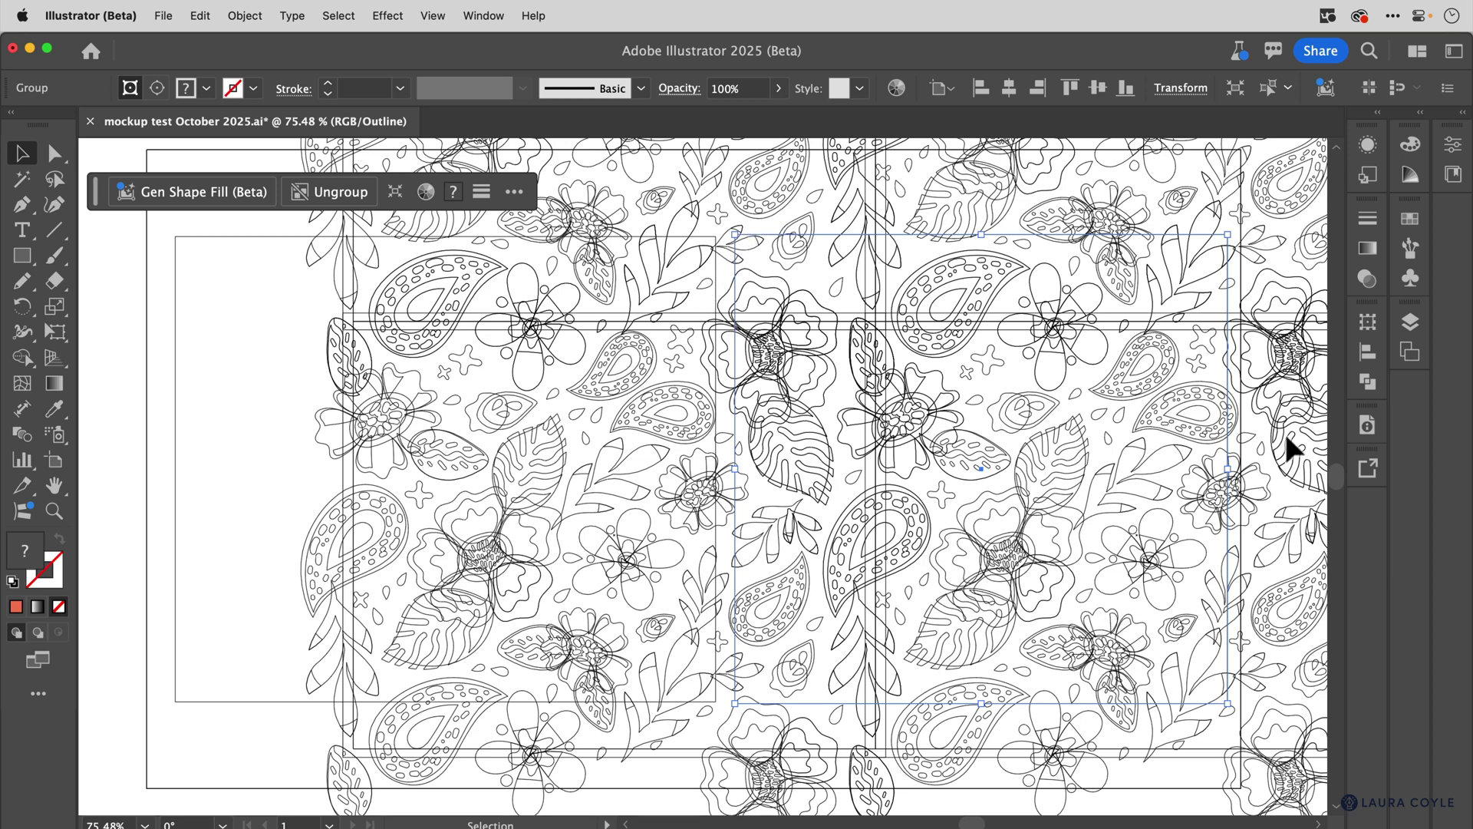
key(super+y)
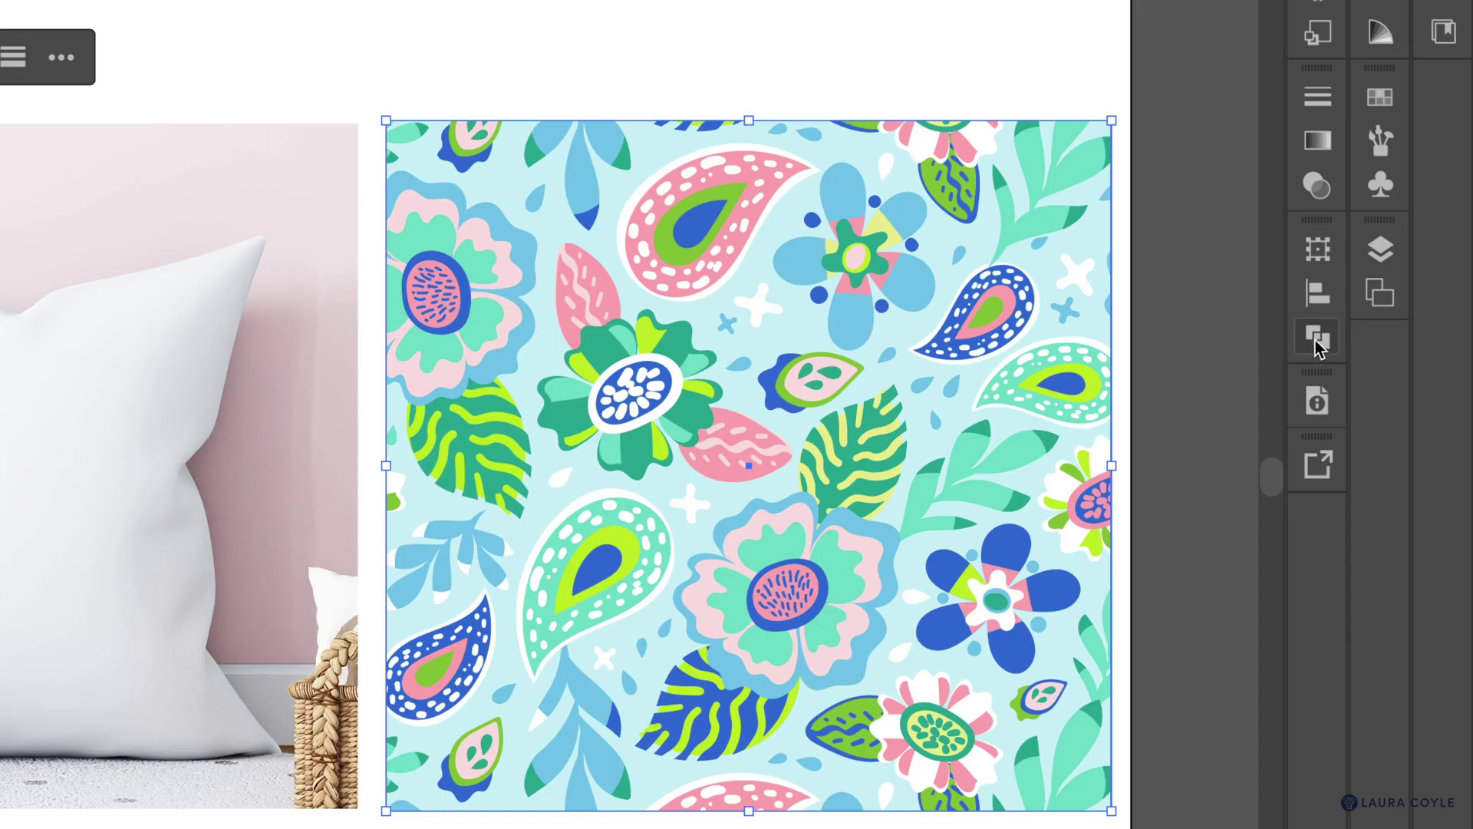
click(1368, 381)
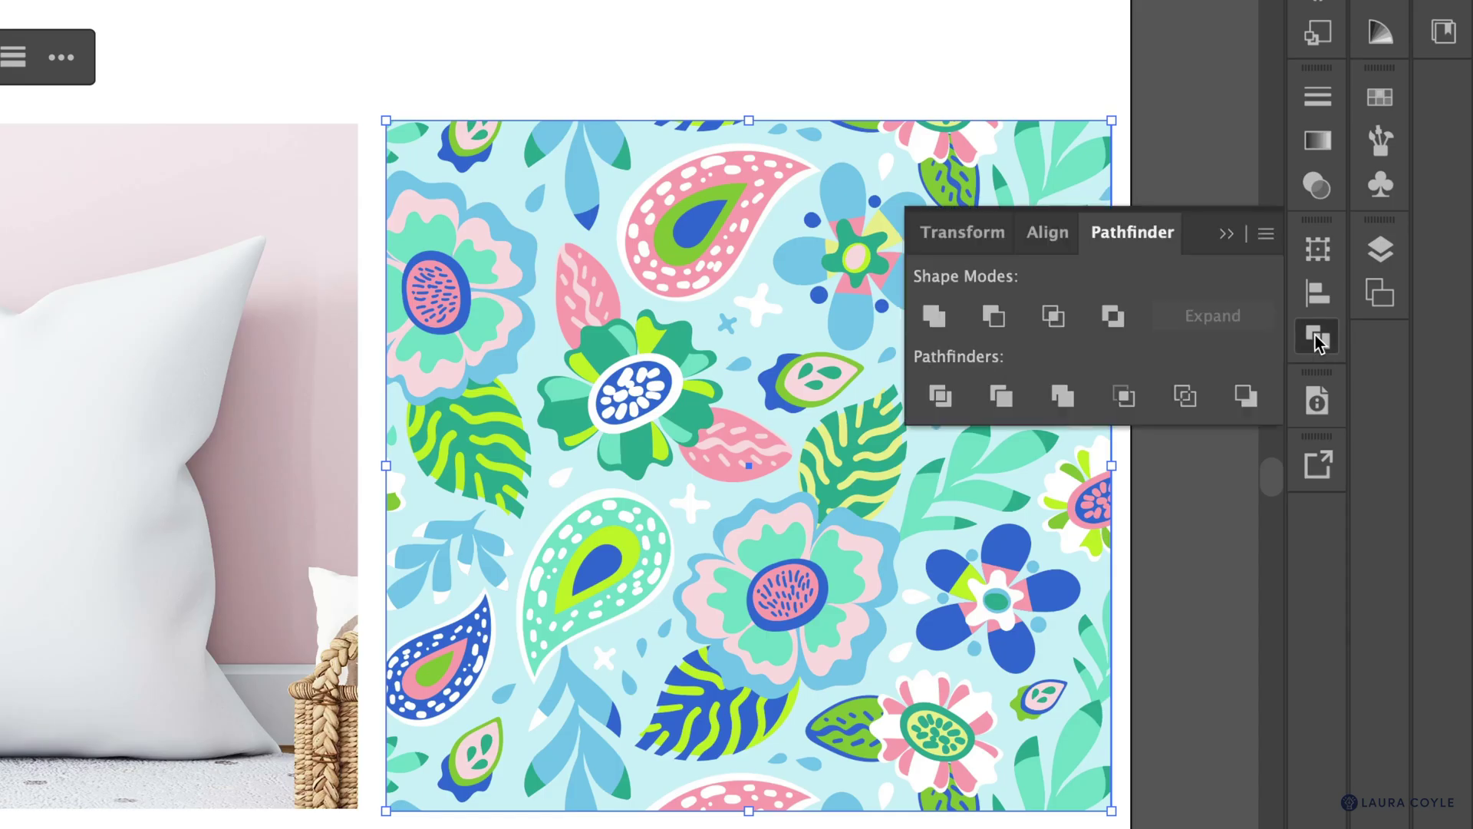
click(1064, 400)
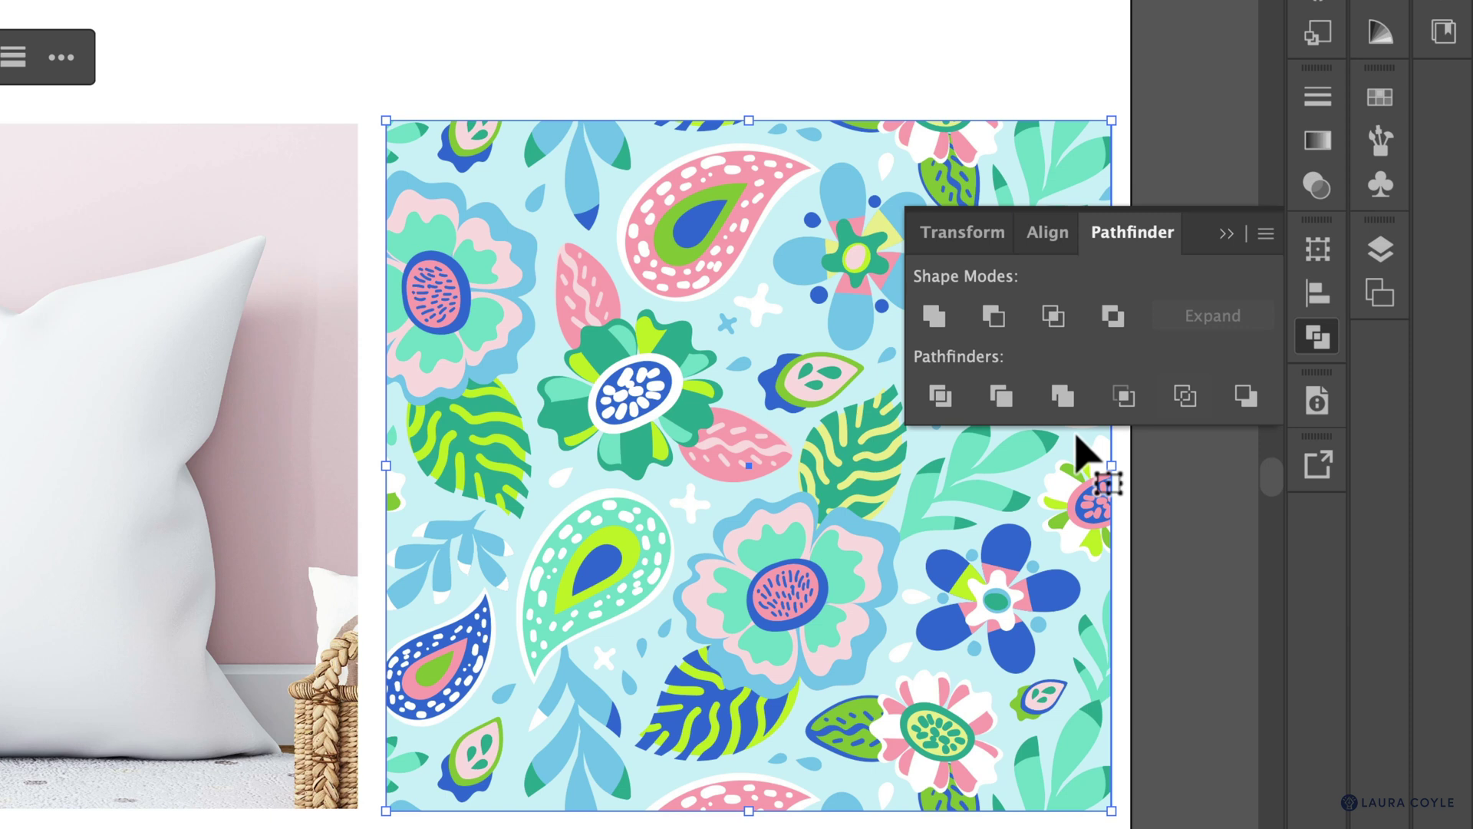
Step: Merge the pattern's overlapping shapes with Pathfinder and verify the paths in Outline view
click(1062, 396)
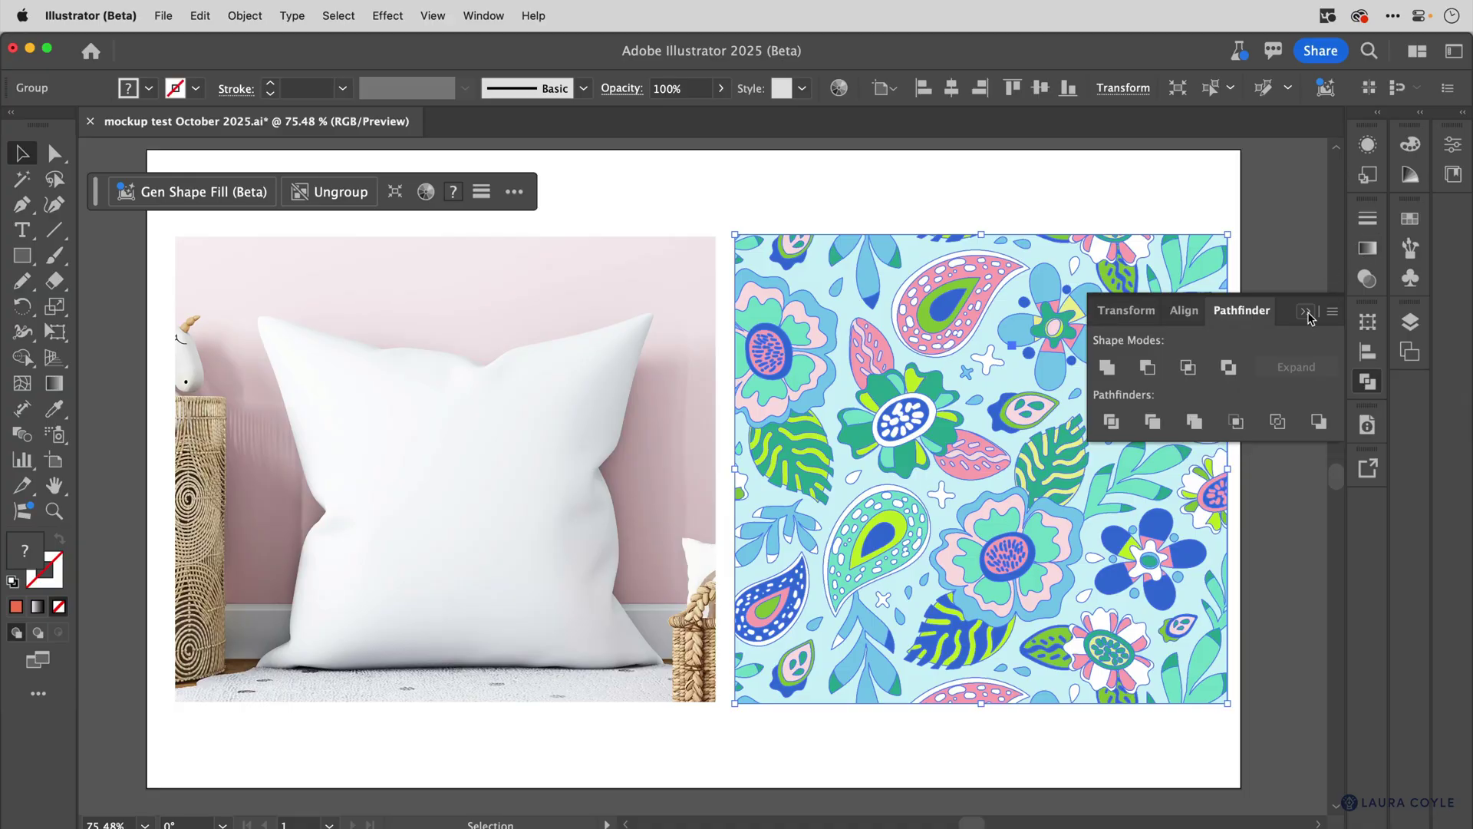
click(1227, 232)
key(a)
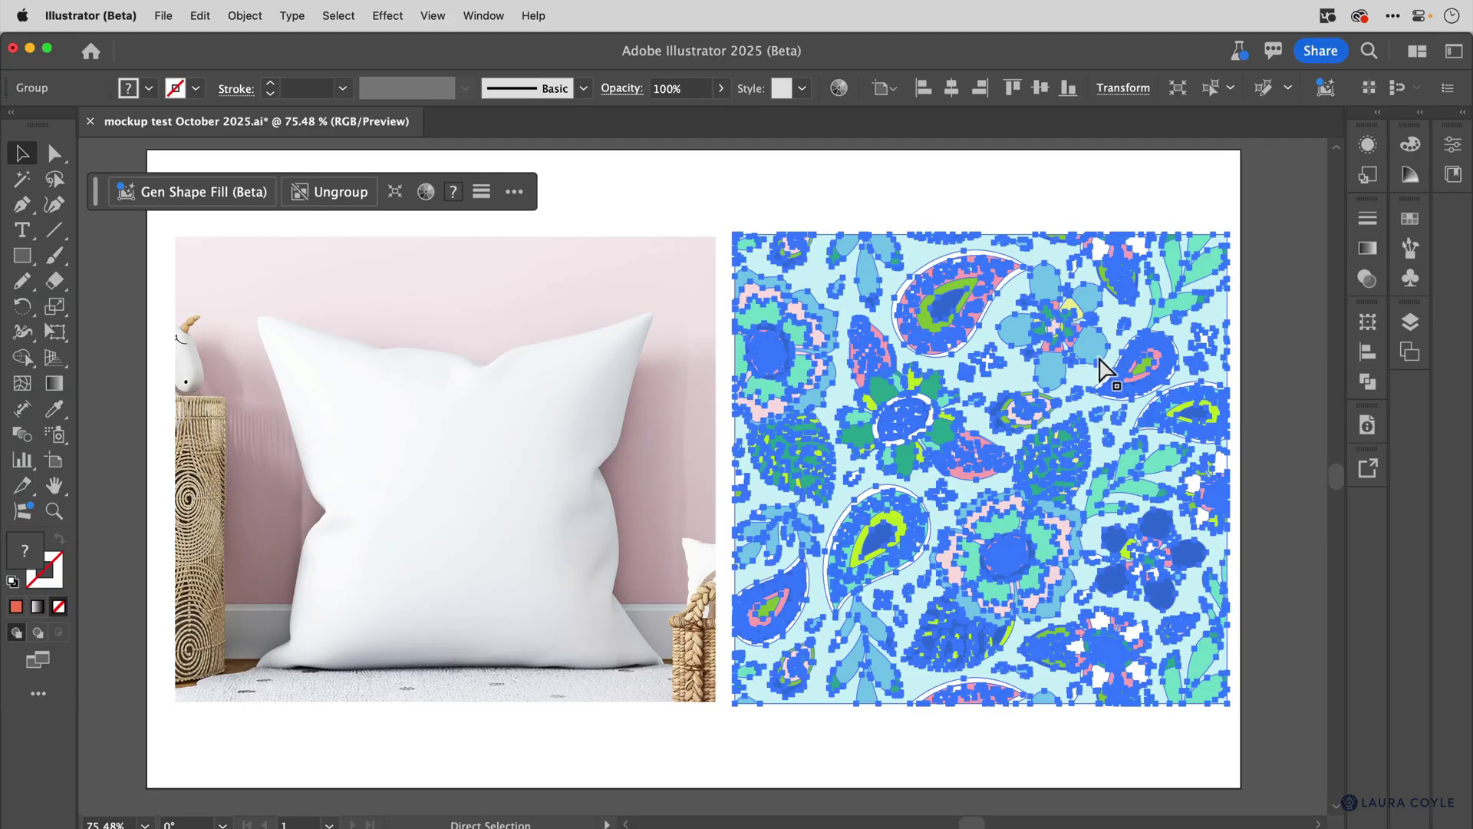
key(super+y)
key(v)
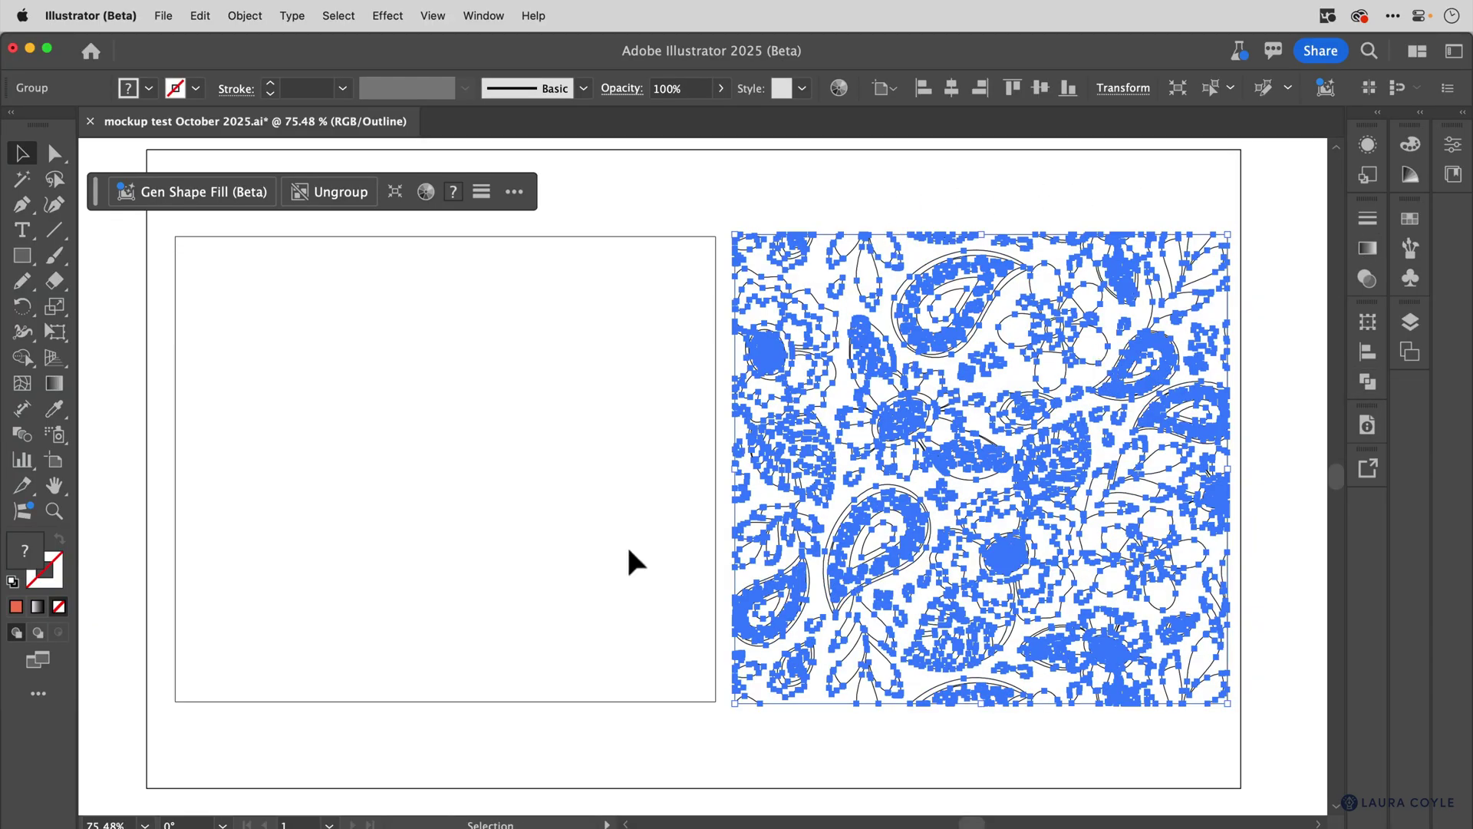
key(super+y)
Step: Test-move a single paisley piece, undo it, and reselect the whole pattern group
click(959, 726)
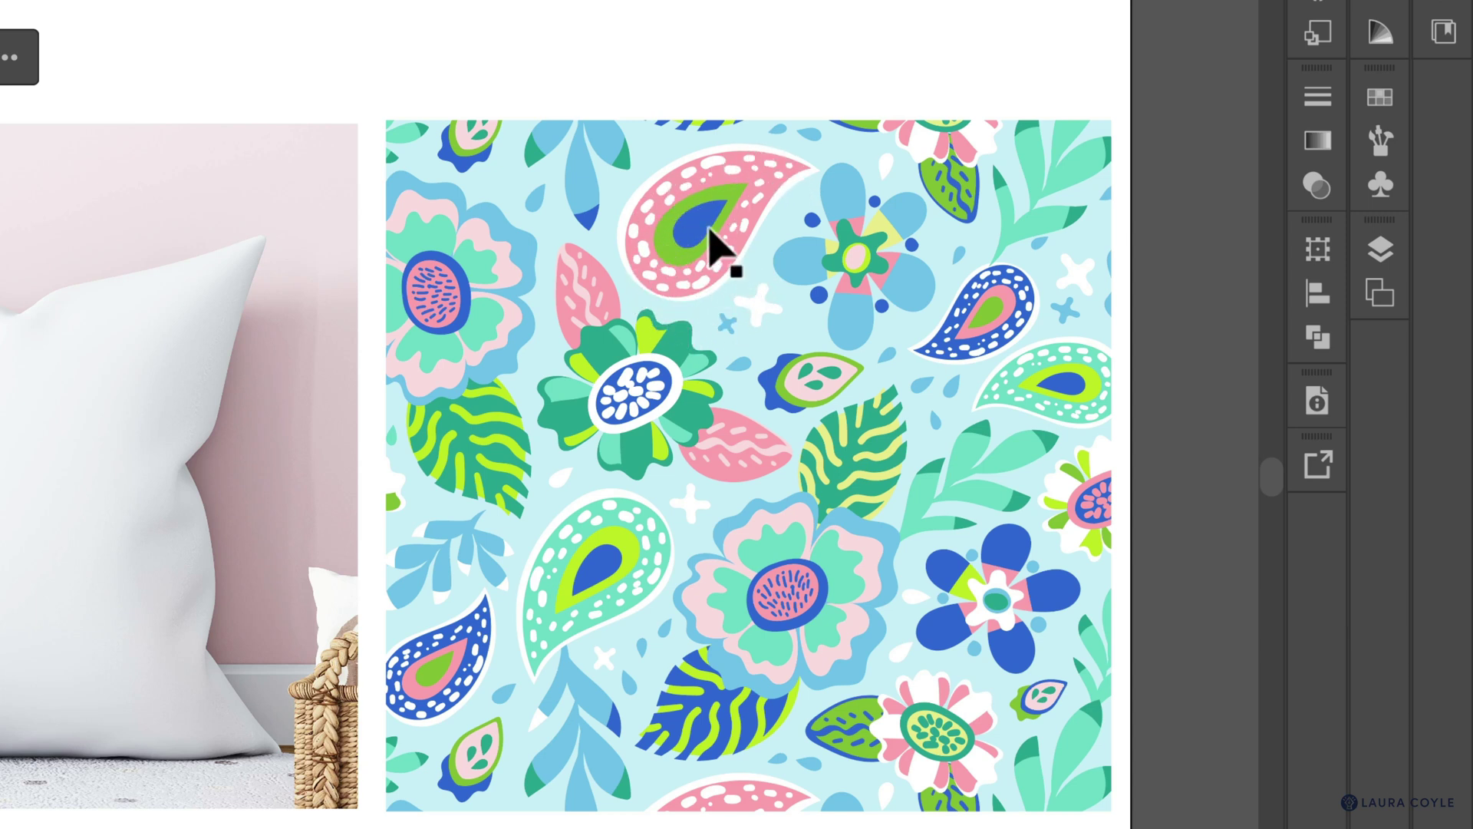
click(703, 228)
double_click(701, 230)
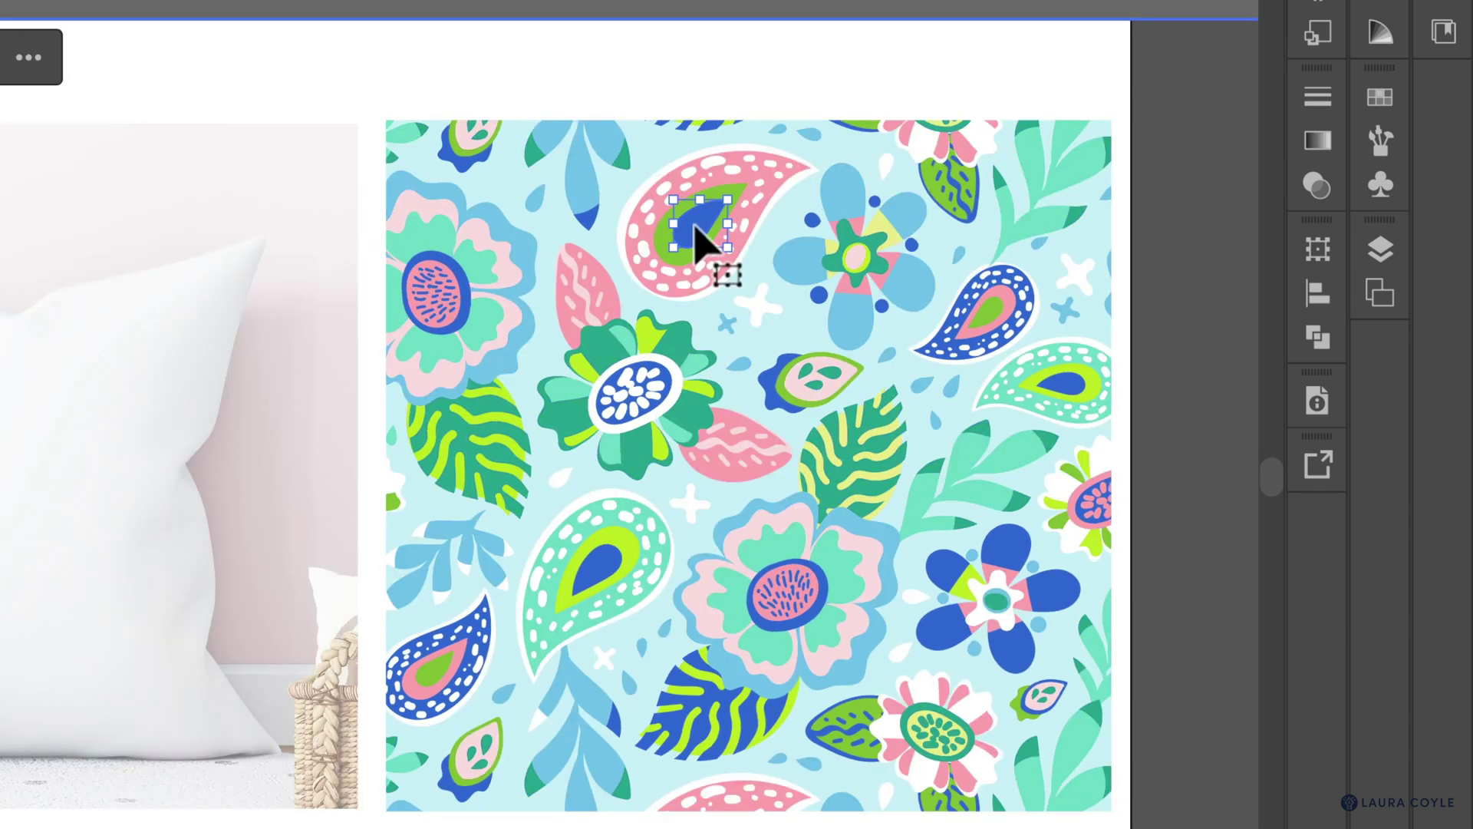
drag(701, 234, 673, 303)
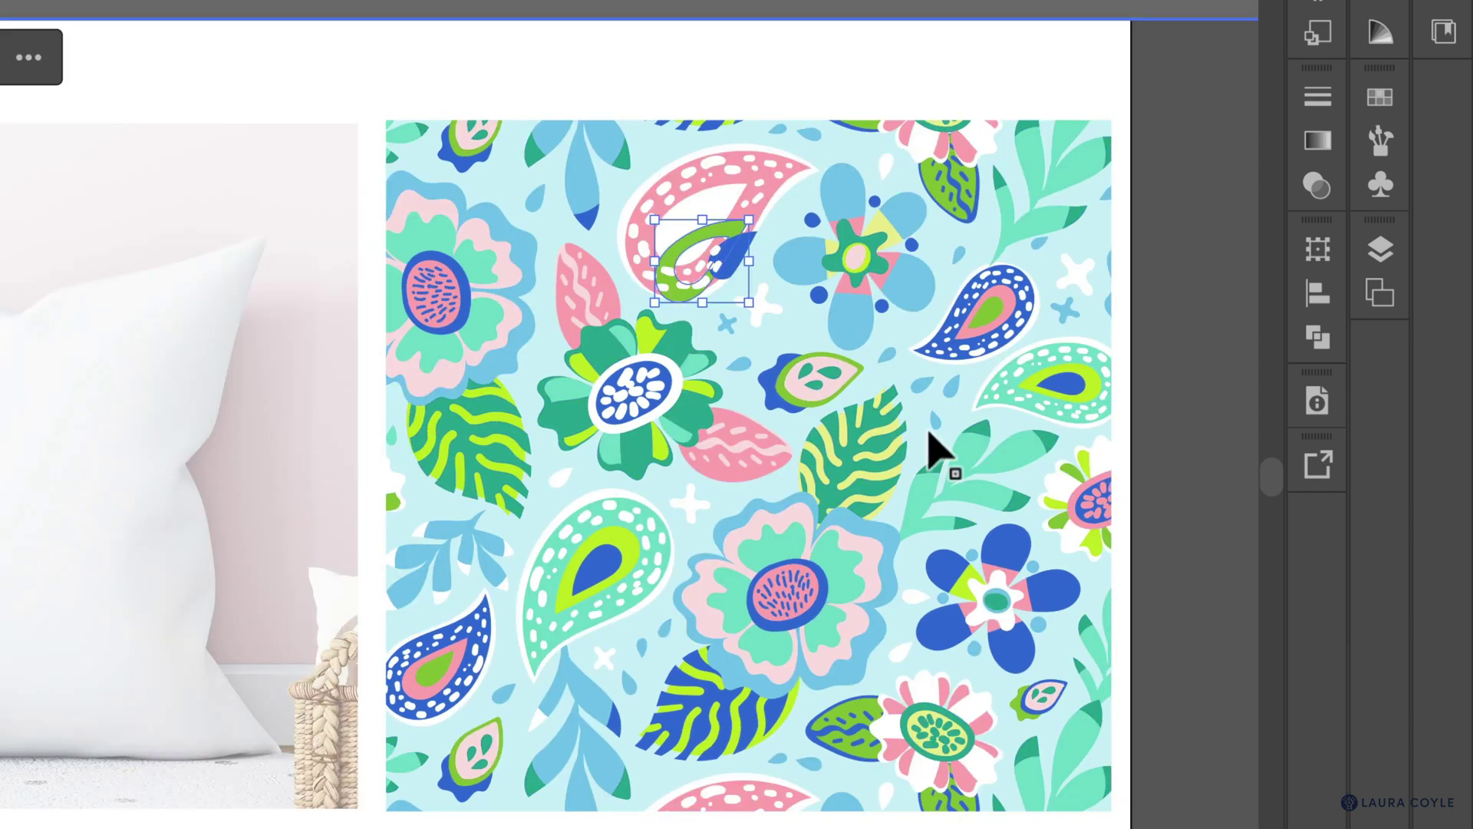
key(ctrl+z)
key(ctrl+z)
key(ctrl+z)
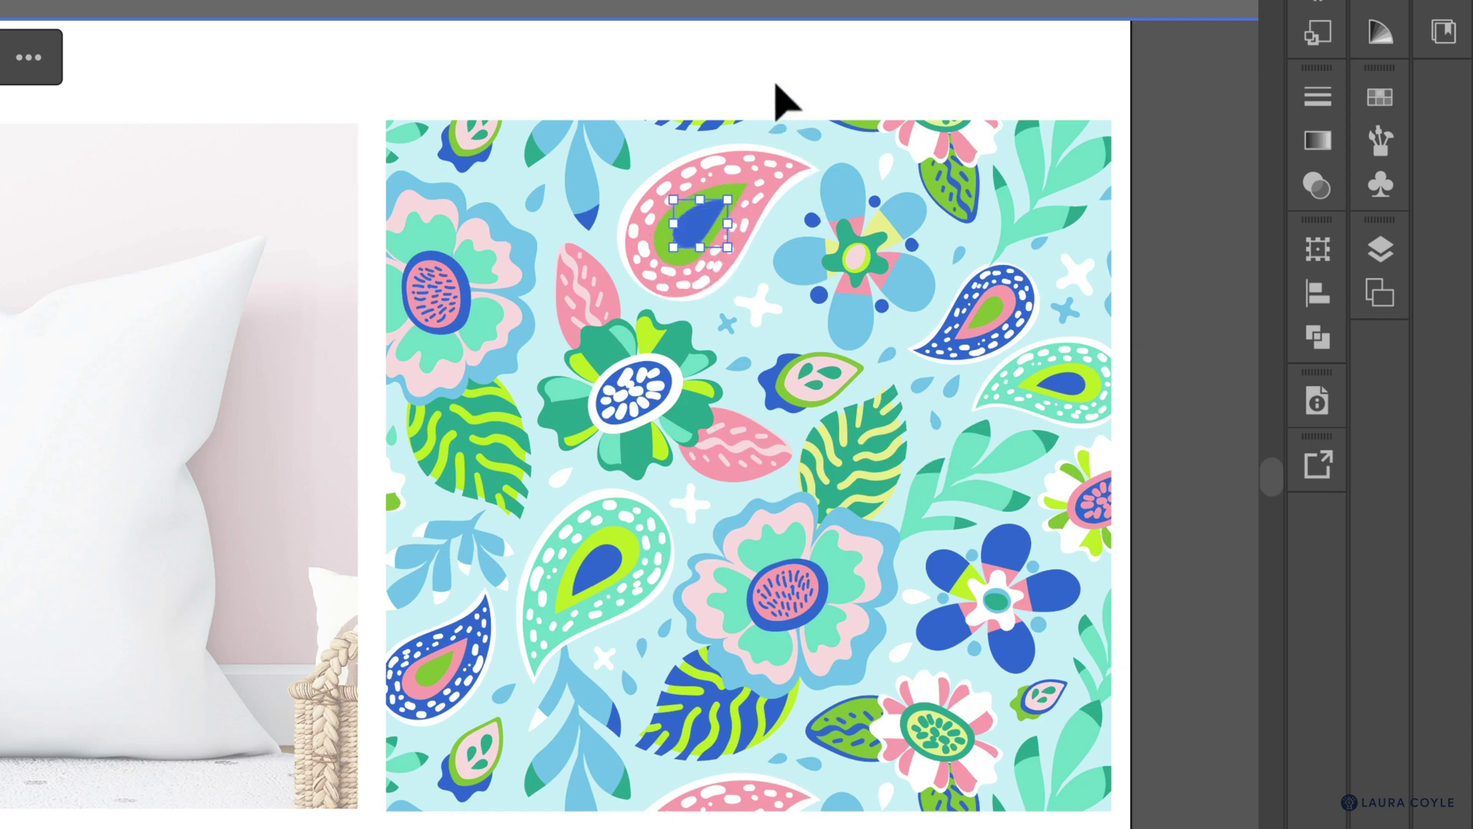
click(777, 84)
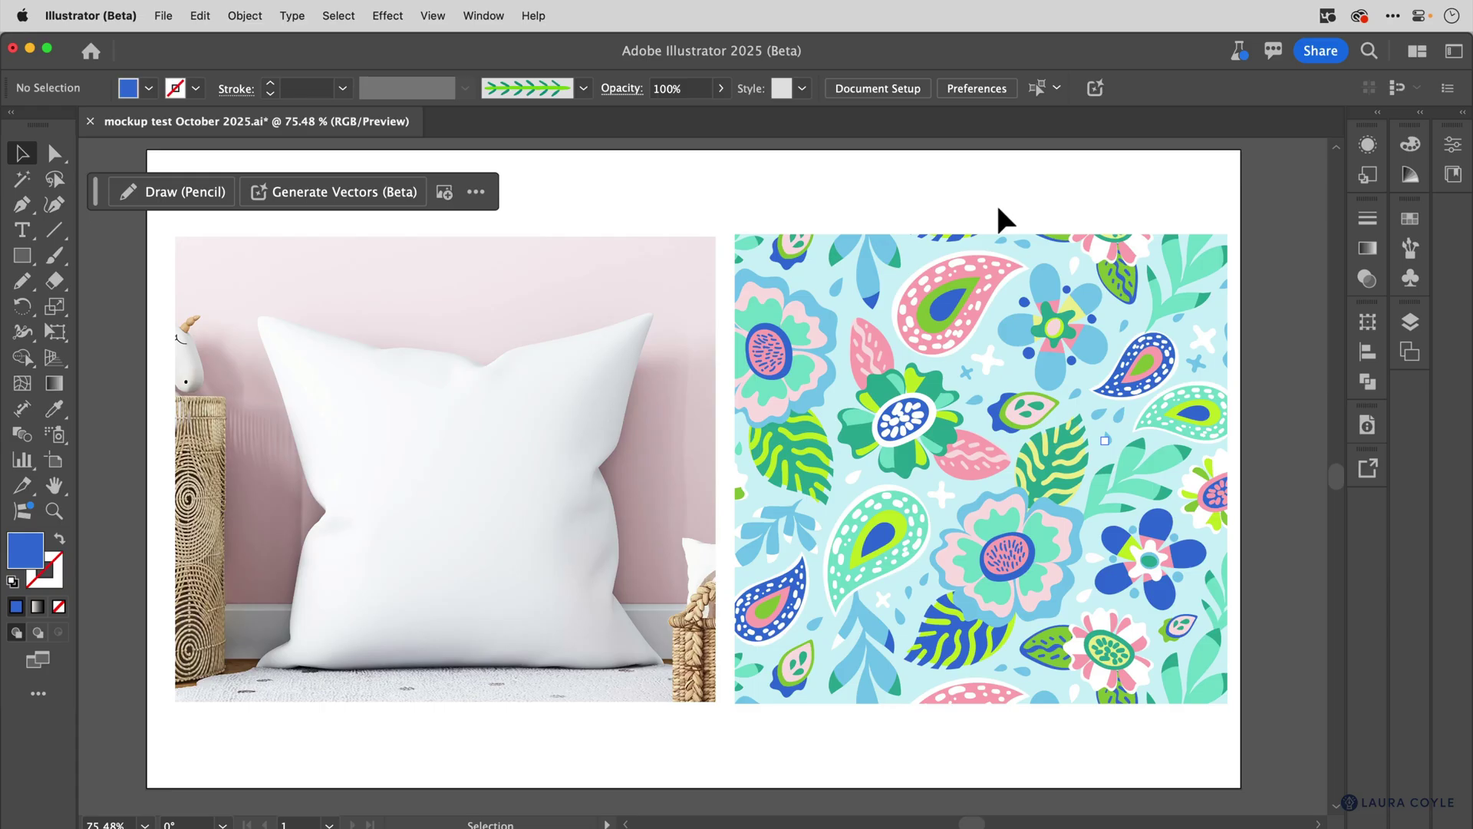
click(994, 415)
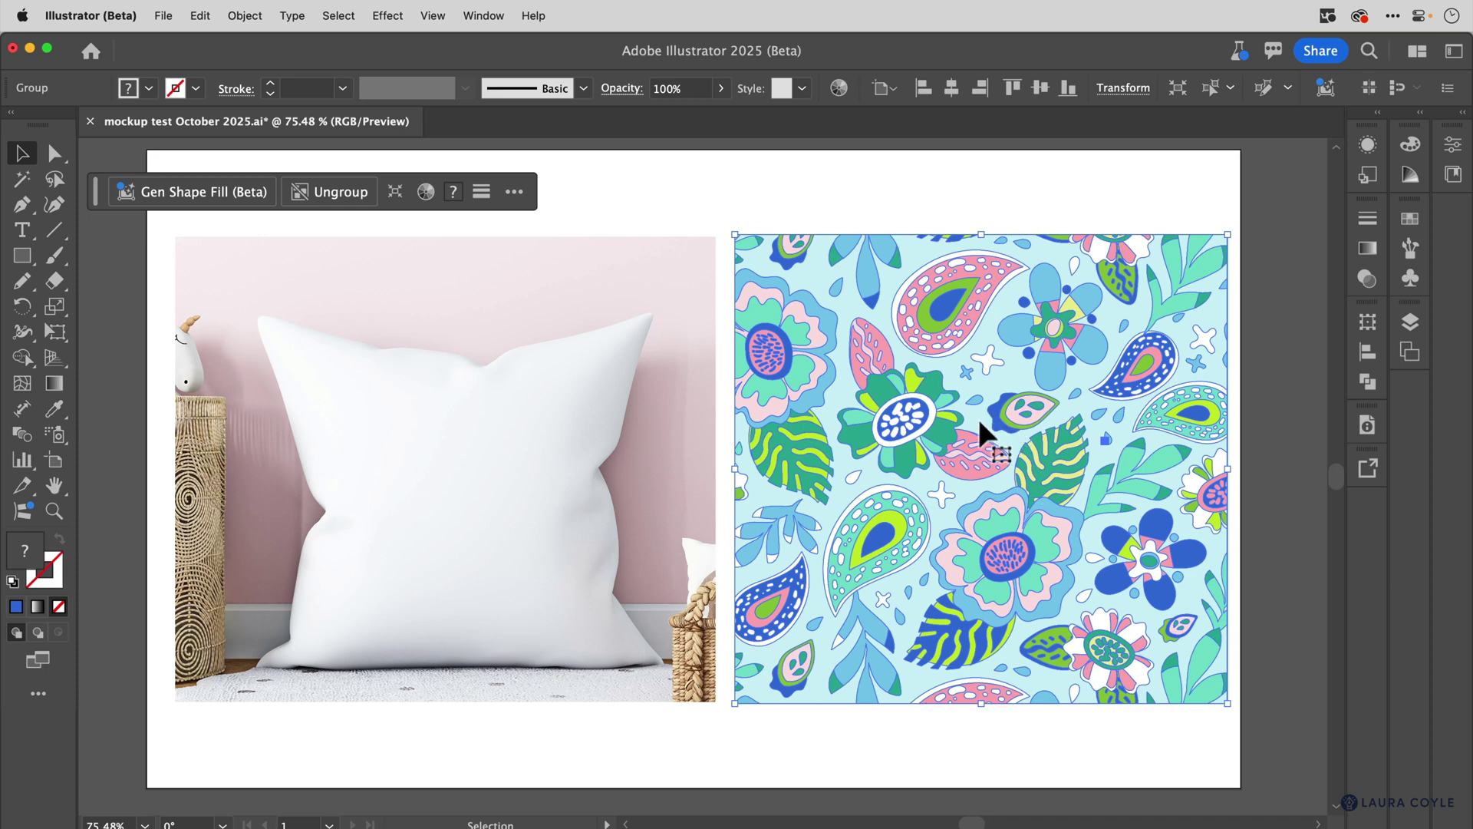
Step: Mock up the pattern on the pillow photo with Multiply blending and shift it upward
drag(1029, 544, 494, 553)
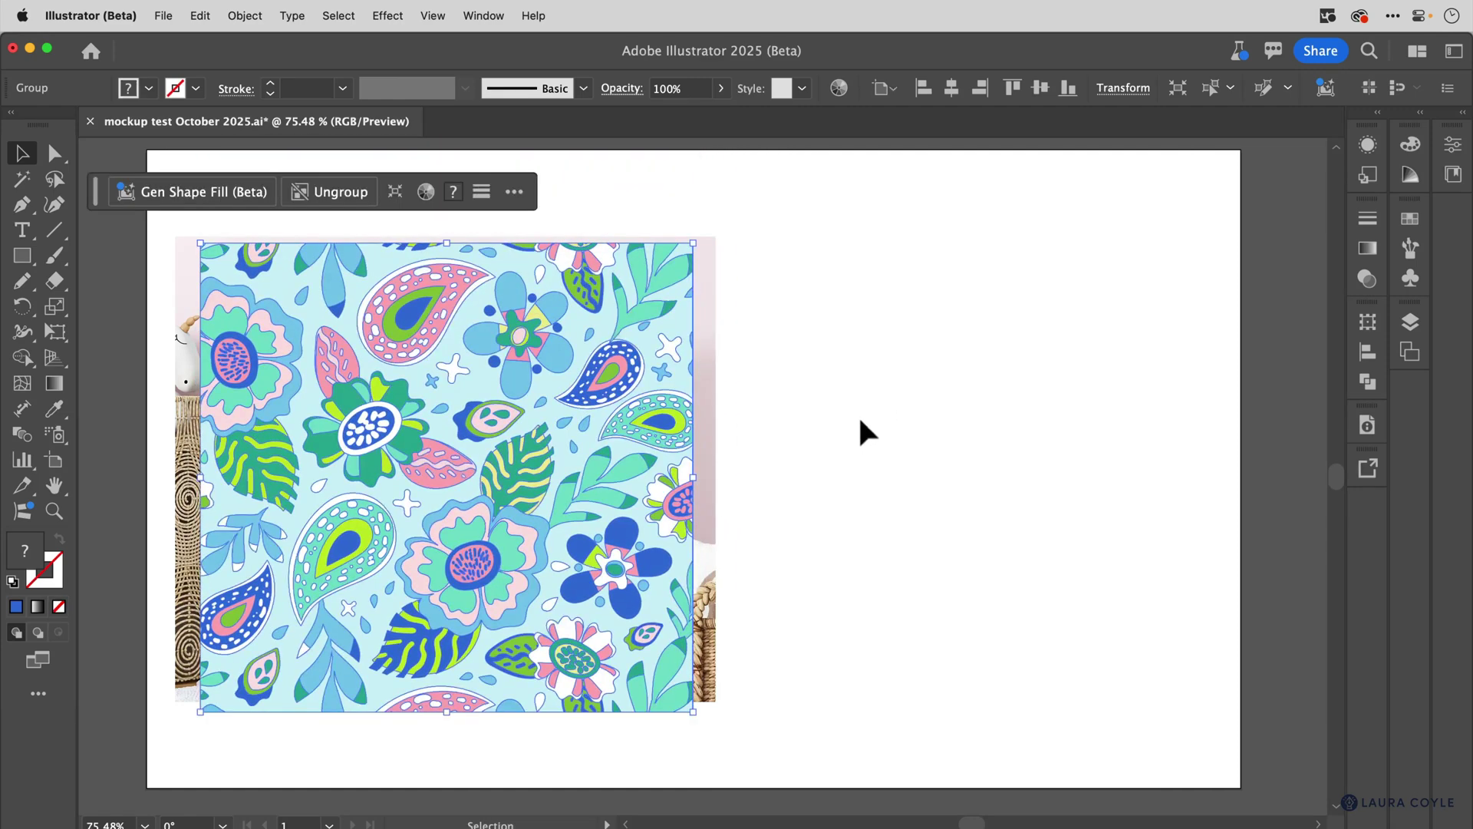
drag(864, 408, 390, 542)
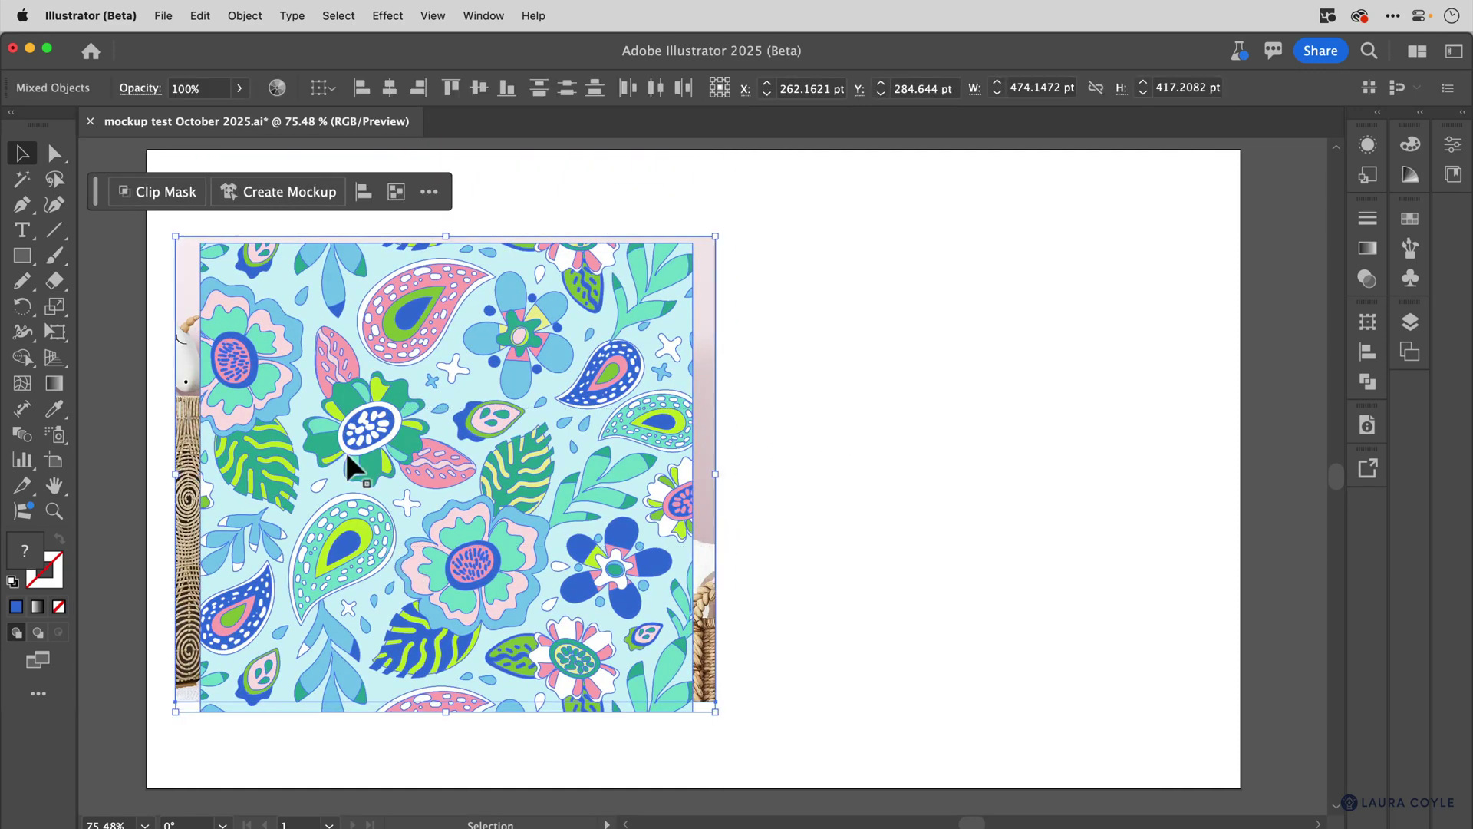
click(284, 192)
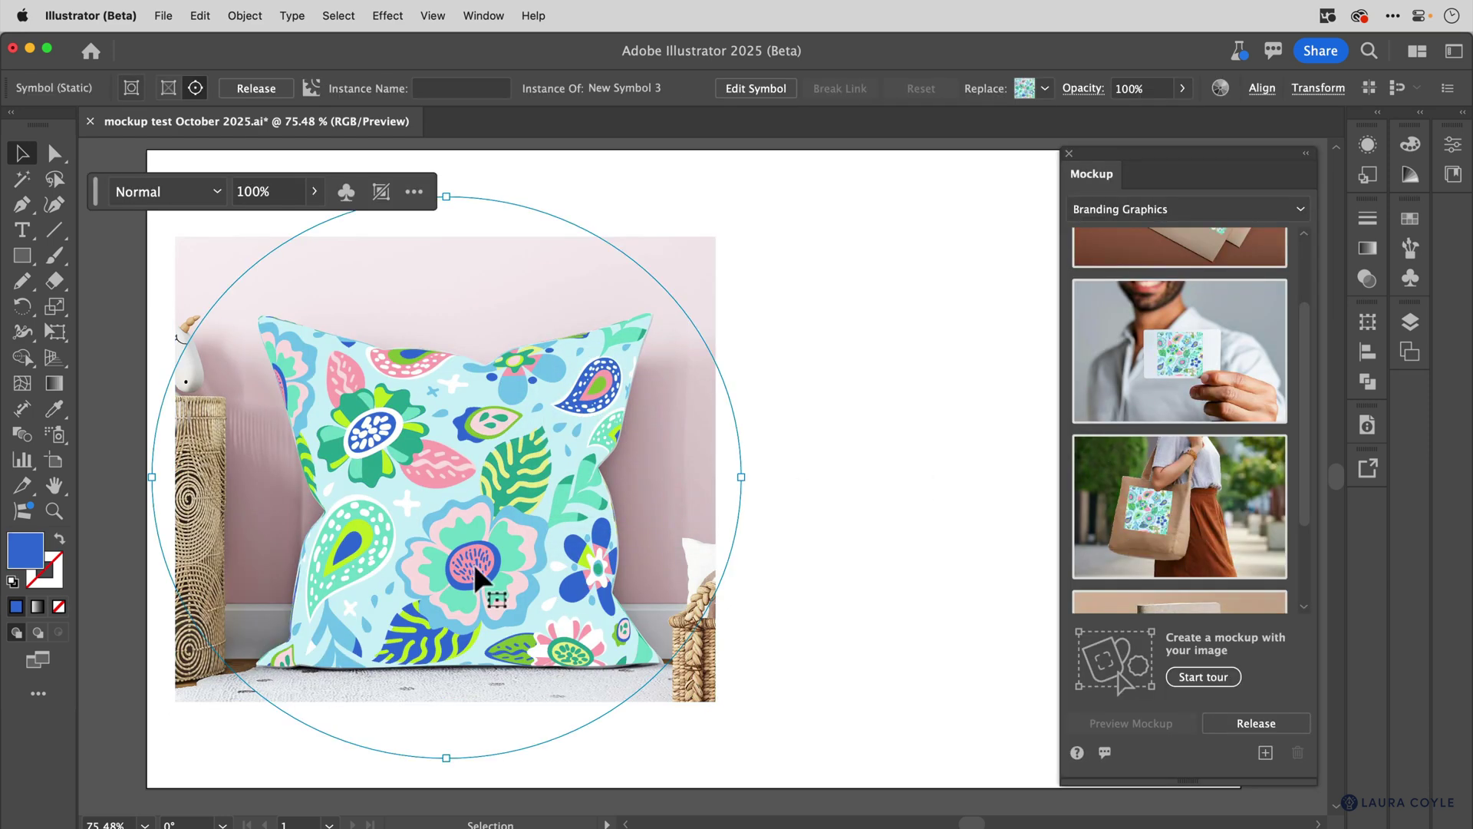
click(205, 192)
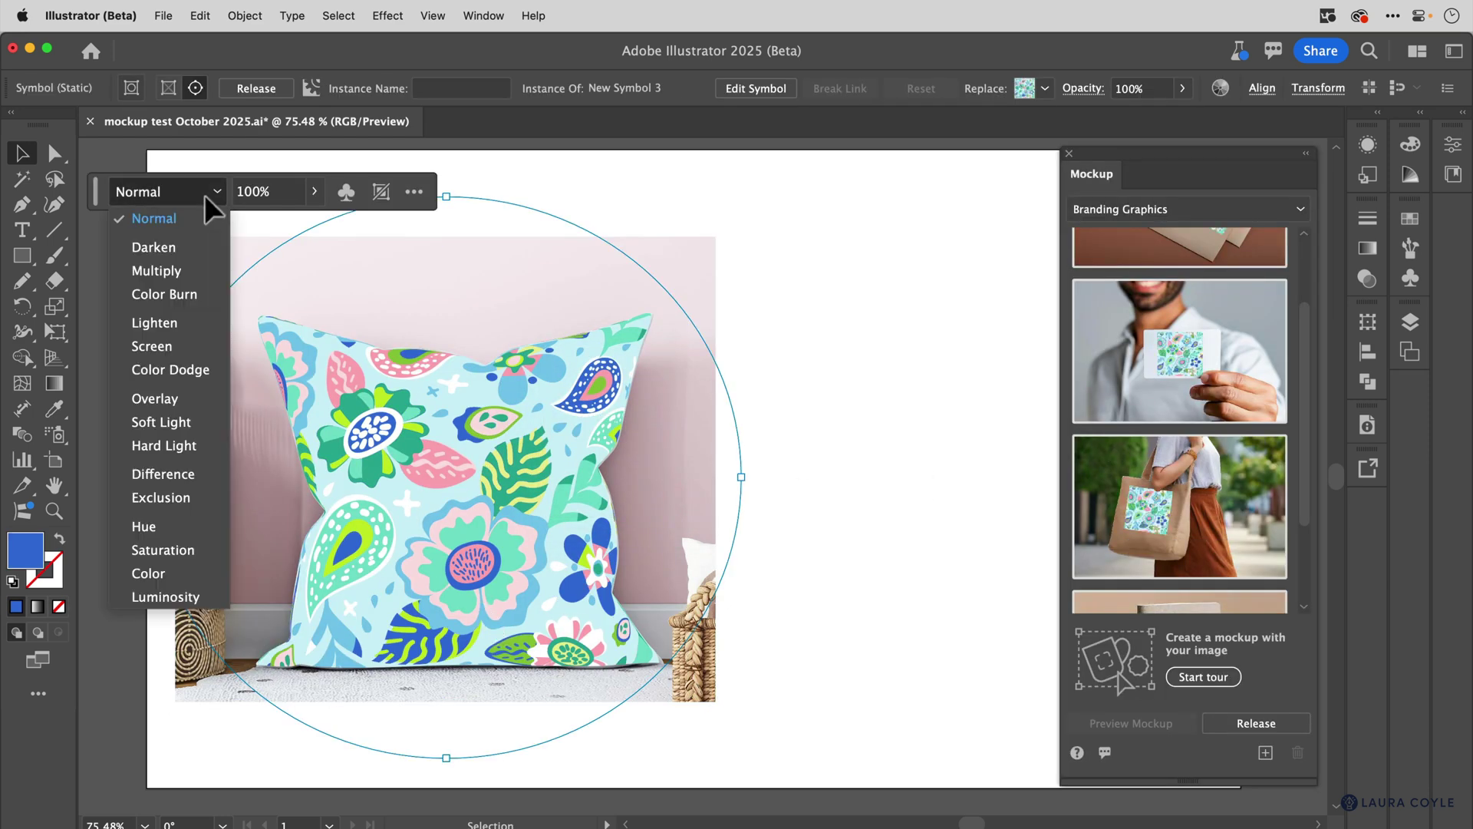
click(186, 270)
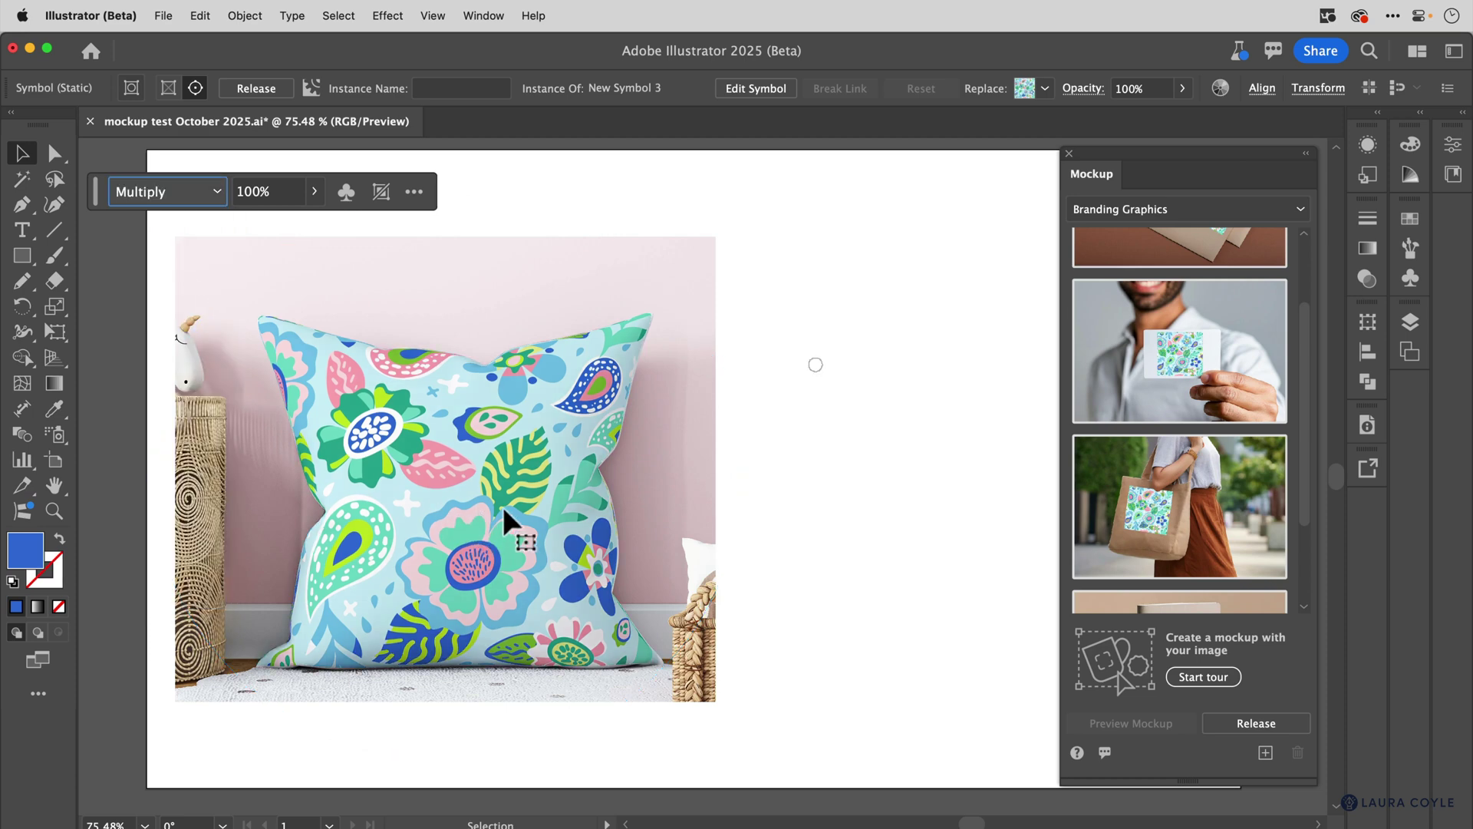
mouse_move(500, 504)
mouse_down()
mouse_move(527, 484)
mouse_move(513, 430)
mouse_move(447, 459)
mouse_move(454, 519)
mouse_move(473, 507)
mouse_up()
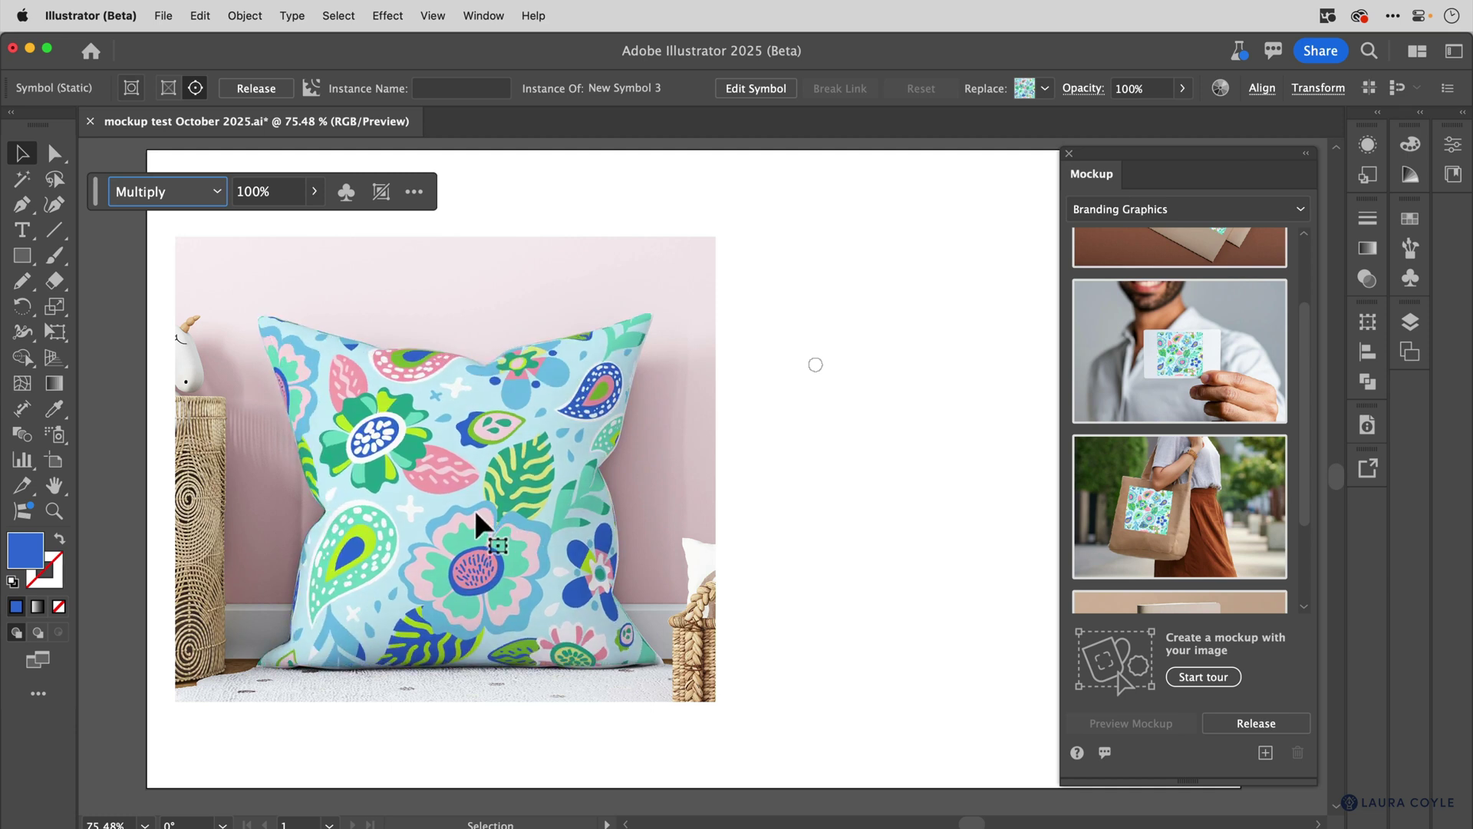
click(835, 471)
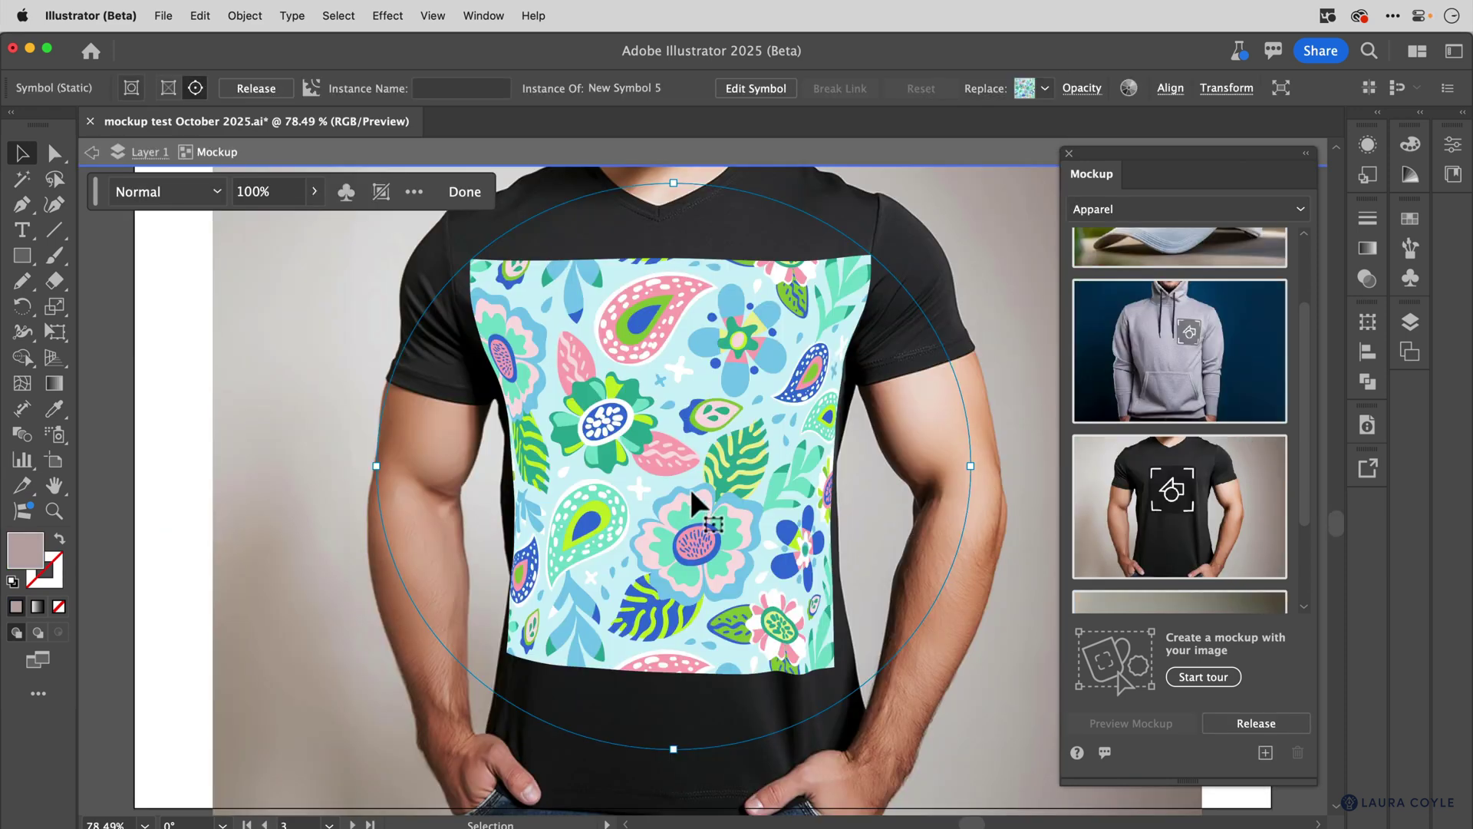
Step: Centre the paisley pattern on the T-shirt chest below the neckline
mouse_move(1219, 532)
drag(763, 600, 901, 522)
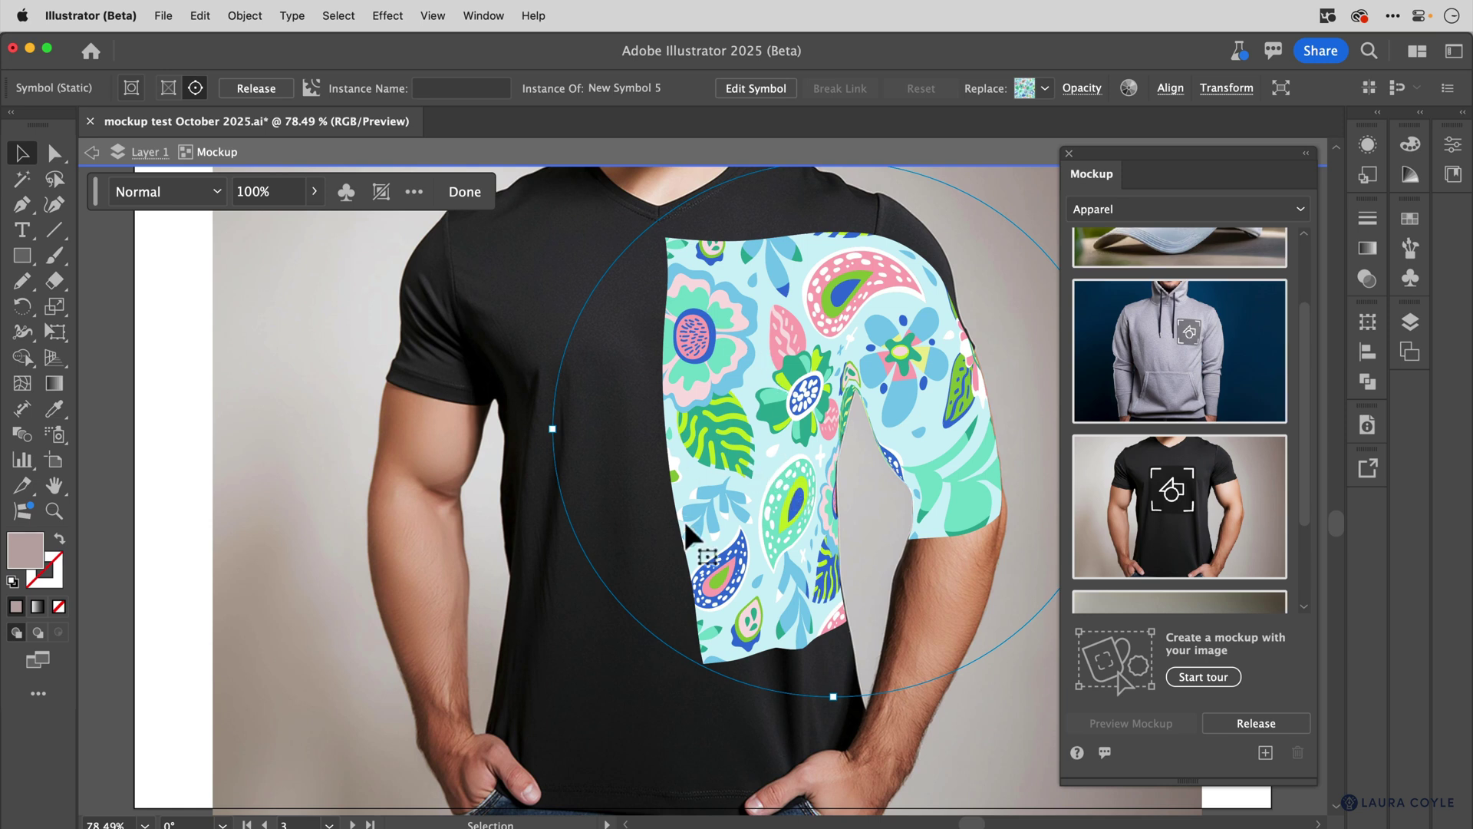
drag(748, 495, 610, 595)
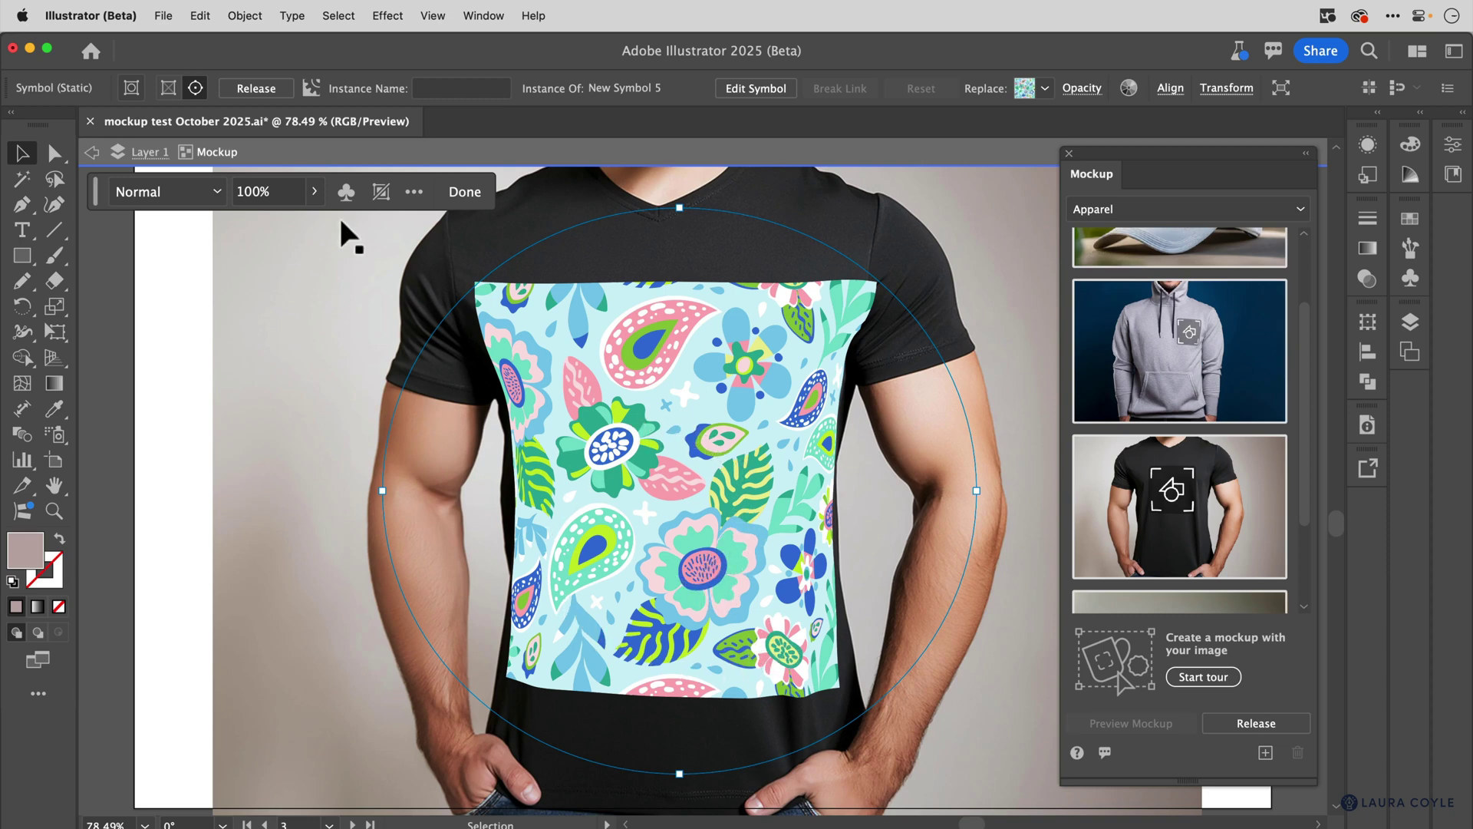
Step: Try Multiply and Hard Light on the shirt pattern, settling on Difference blending
click(226, 194)
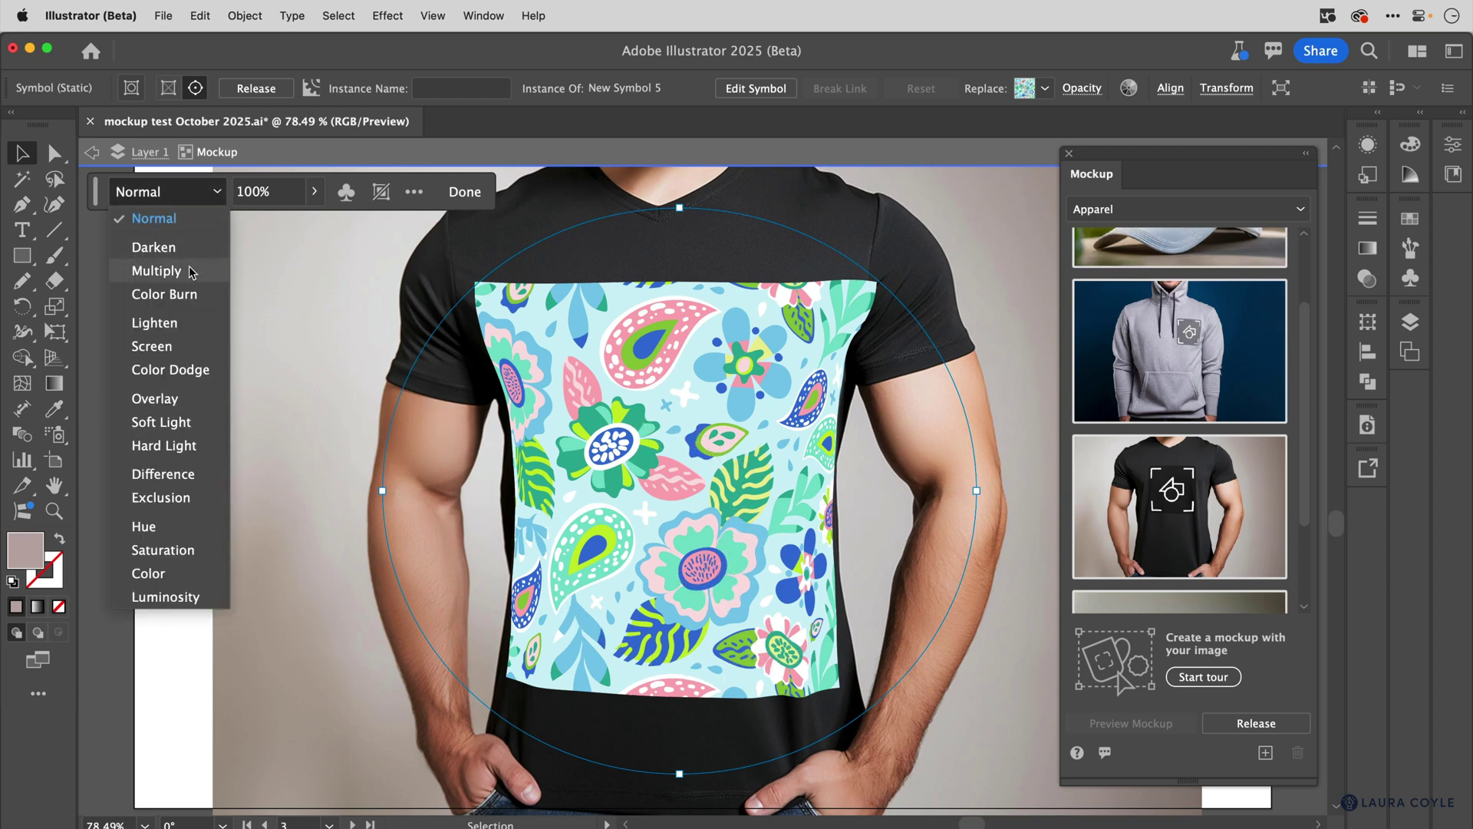
click(191, 270)
click(215, 192)
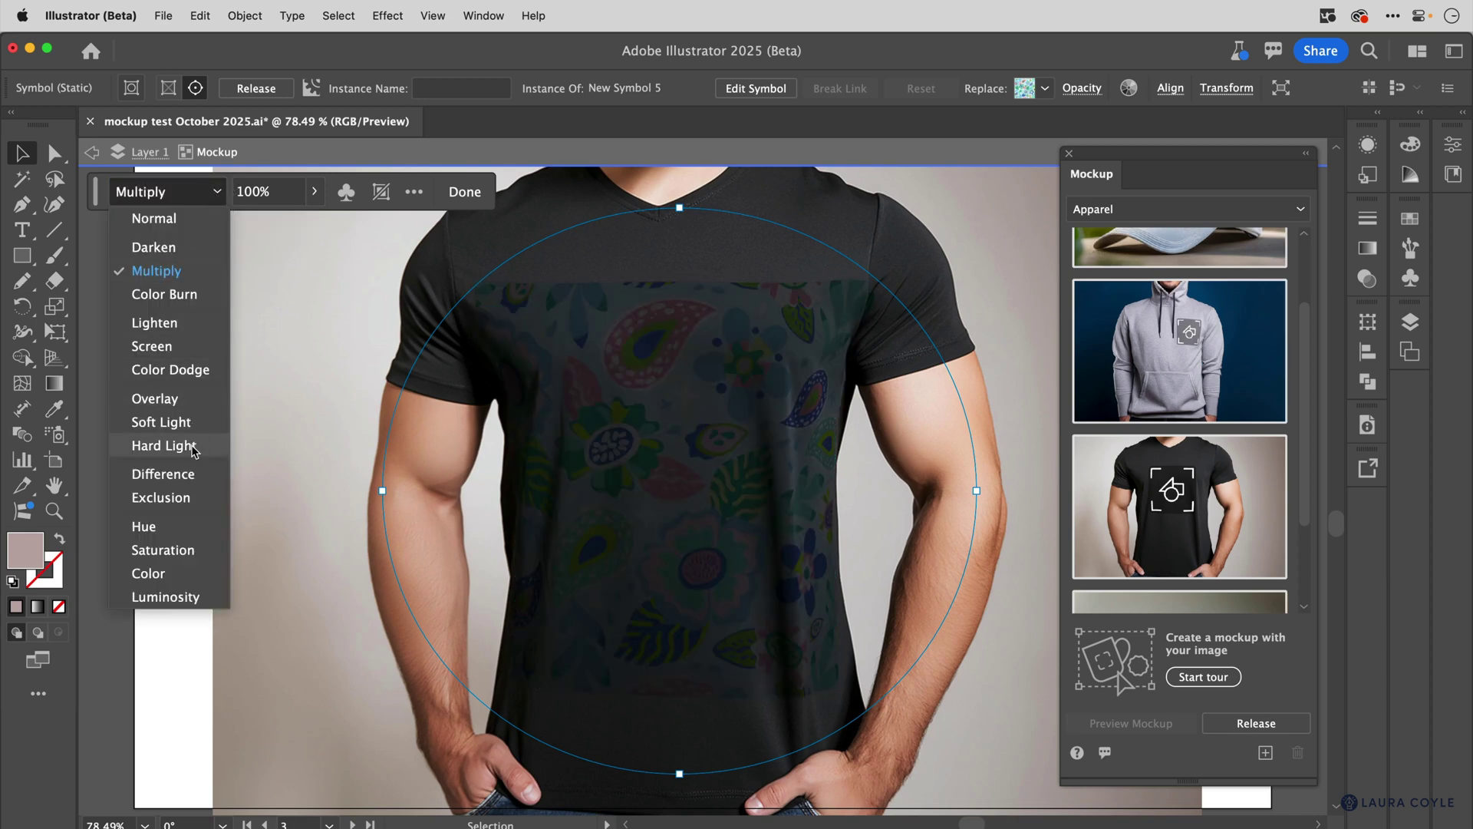
click(192, 446)
click(198, 192)
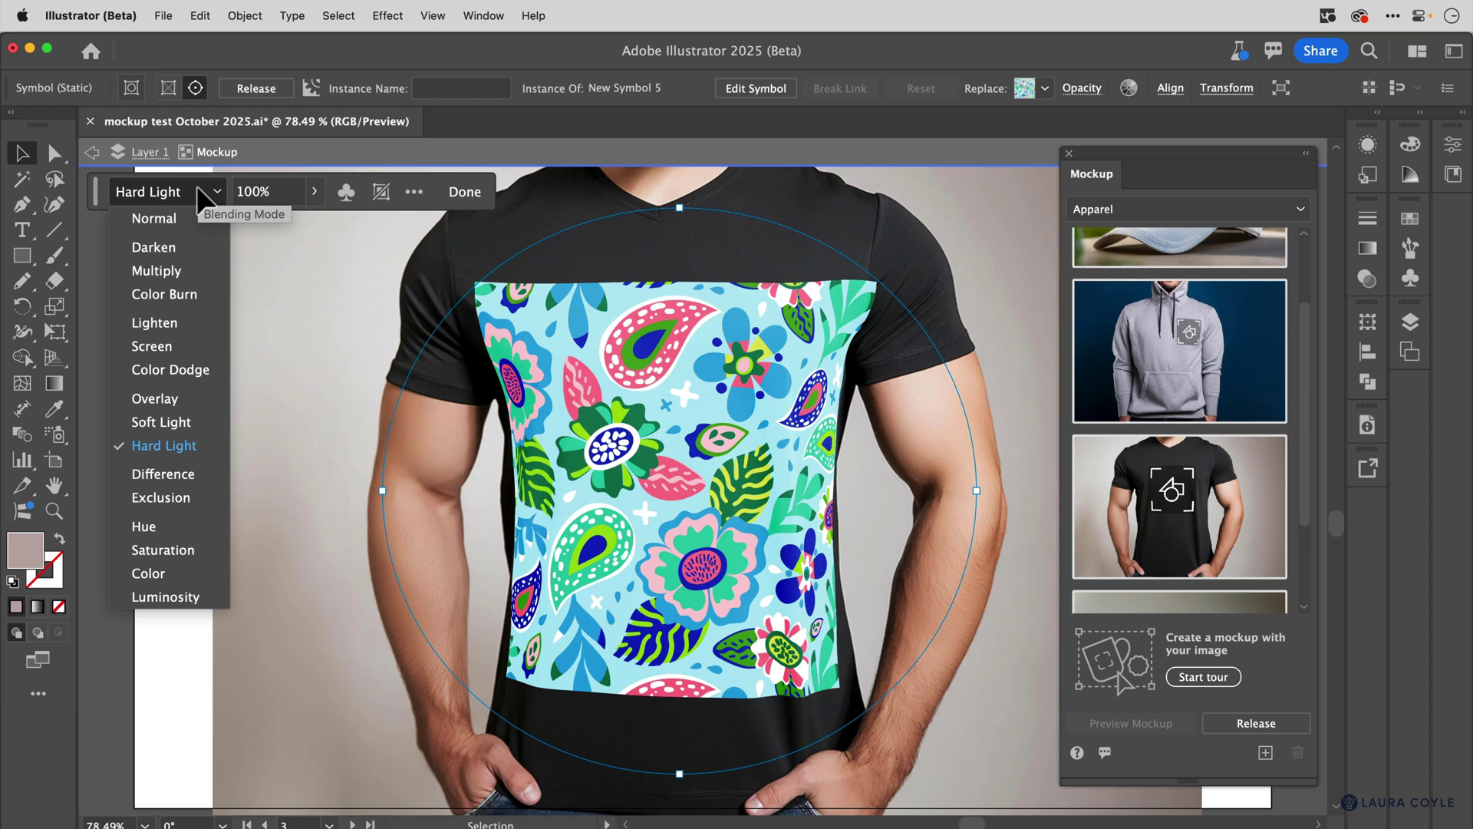
click(204, 476)
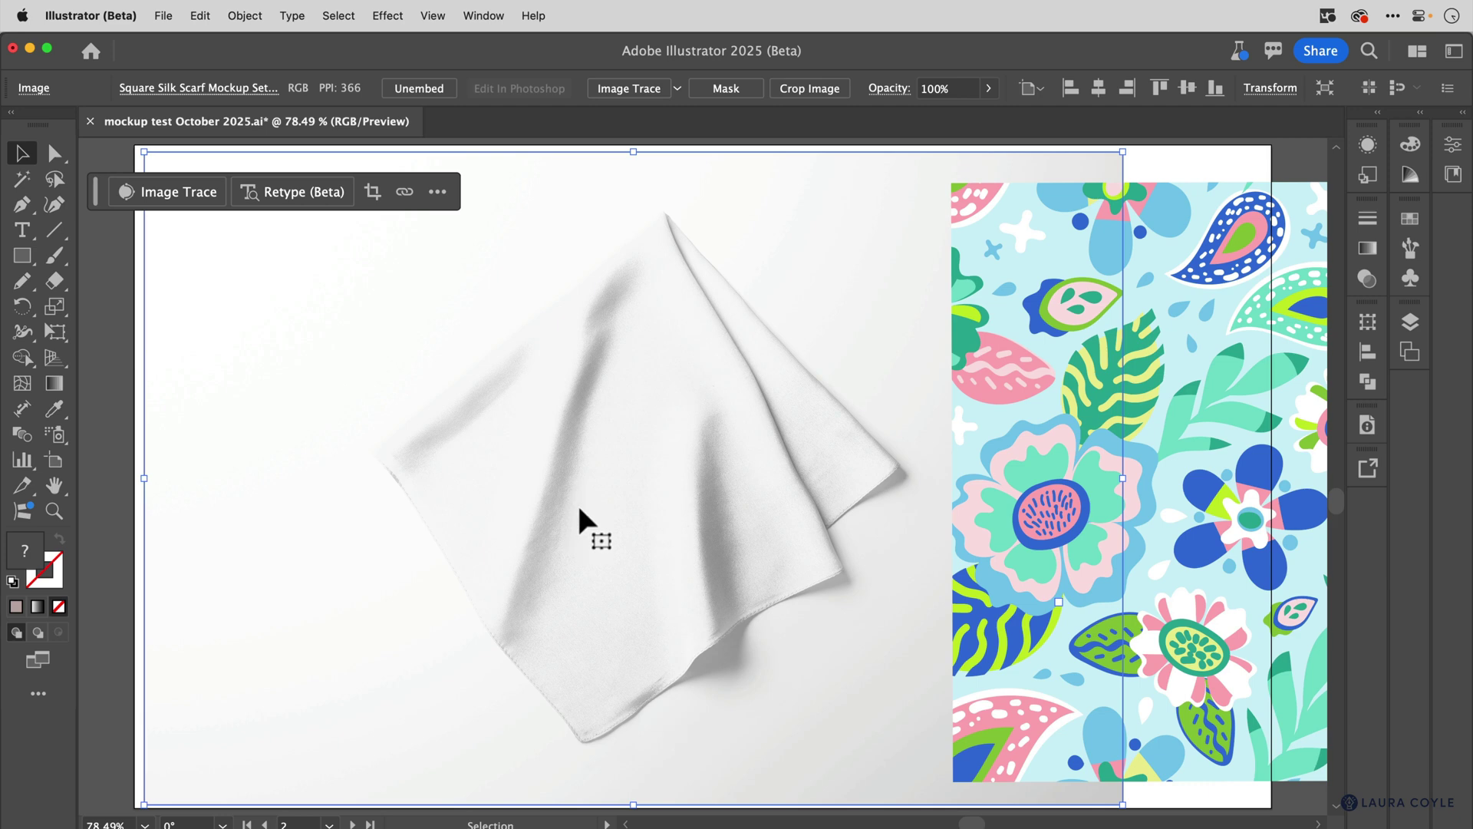
Step: Place the pattern over the scarf photo and create a scarf mockup
drag(1013, 631, 439, 614)
drag(1172, 422, 680, 568)
click(278, 192)
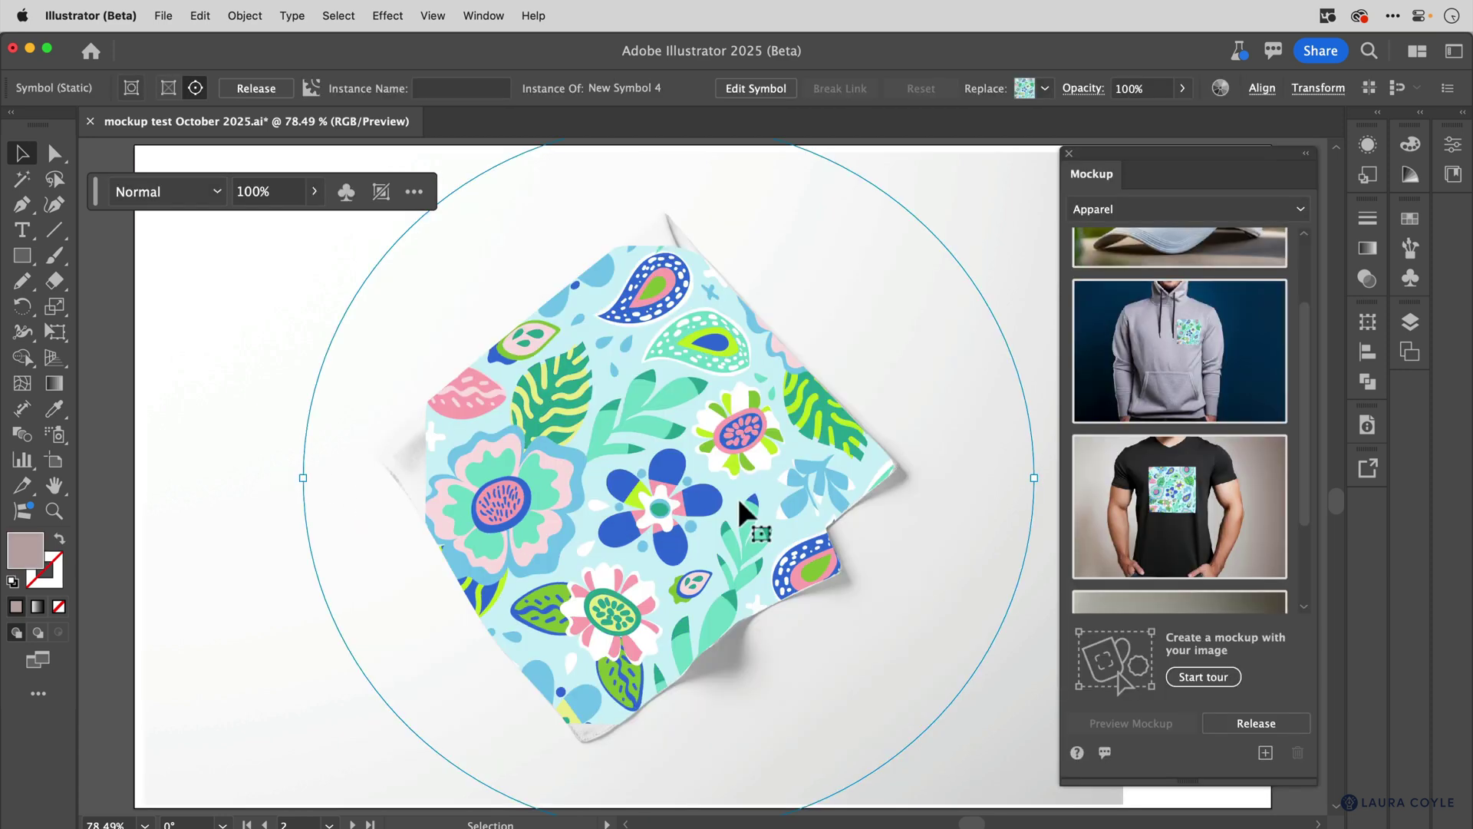
Step: Reposition and enlarge the scarf pattern, then blend it with Multiply
drag(693, 529, 647, 529)
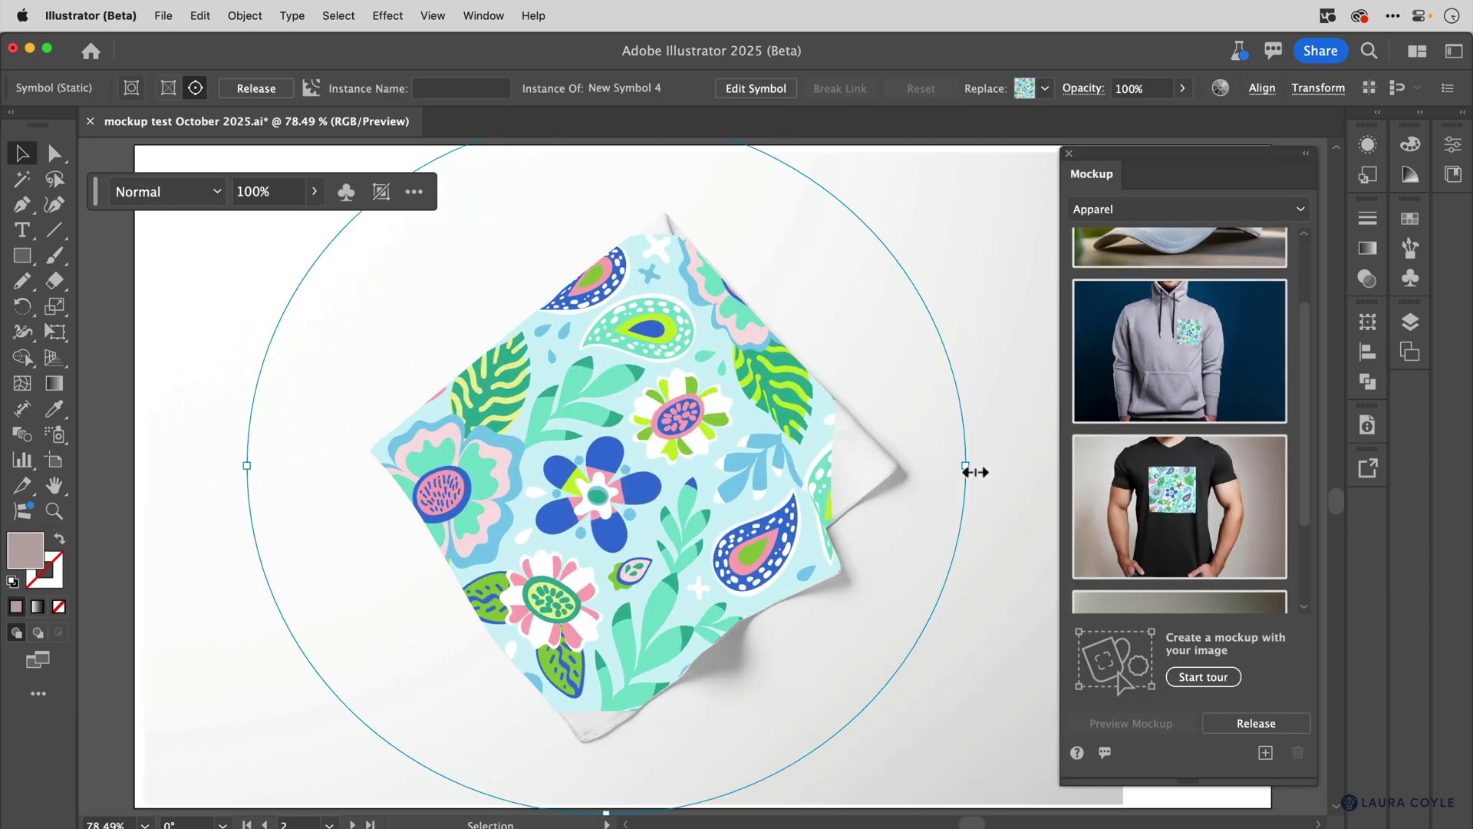
drag(967, 466, 1035, 476)
drag(675, 513, 681, 512)
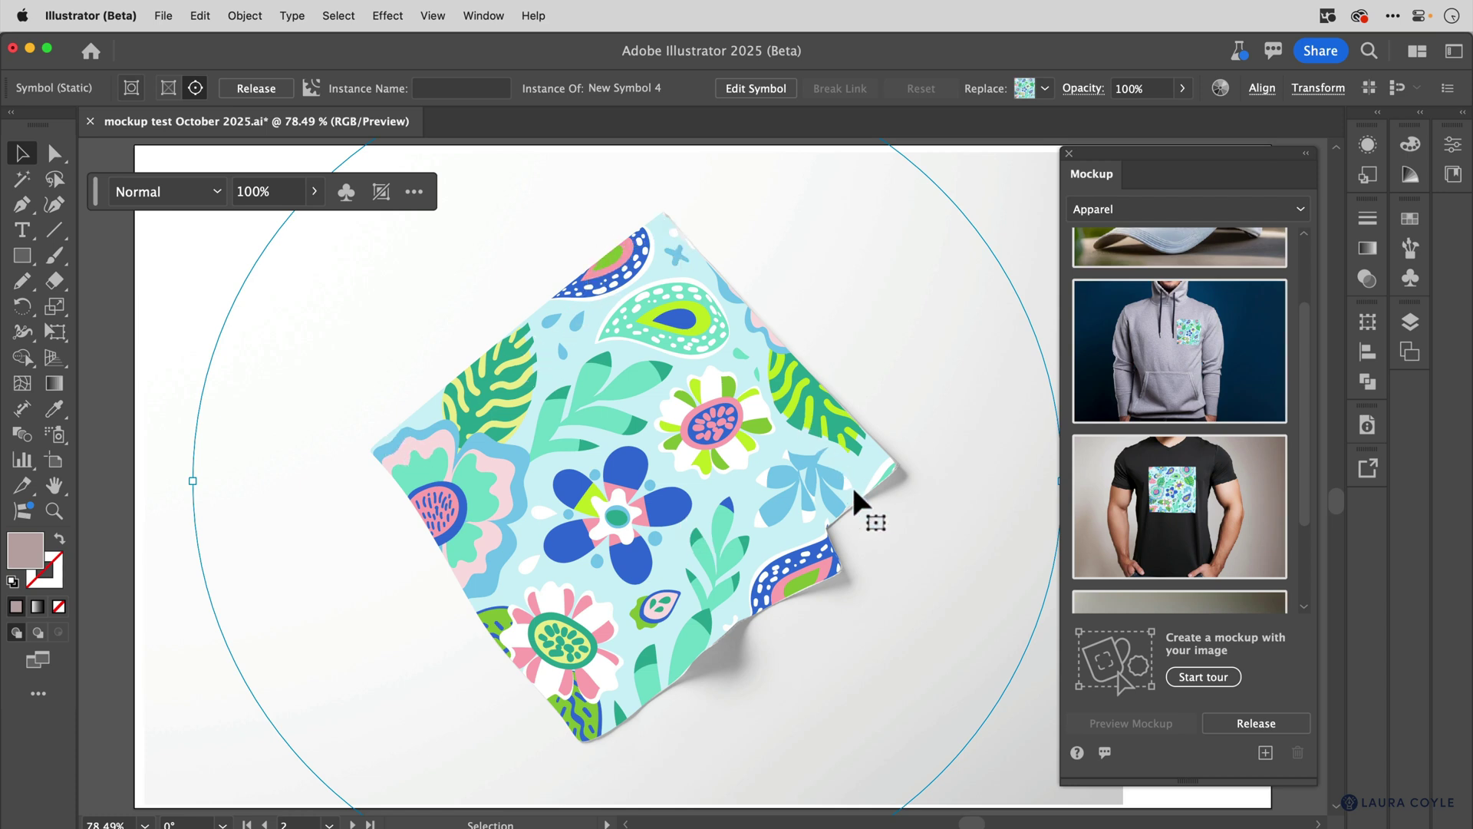
click(210, 193)
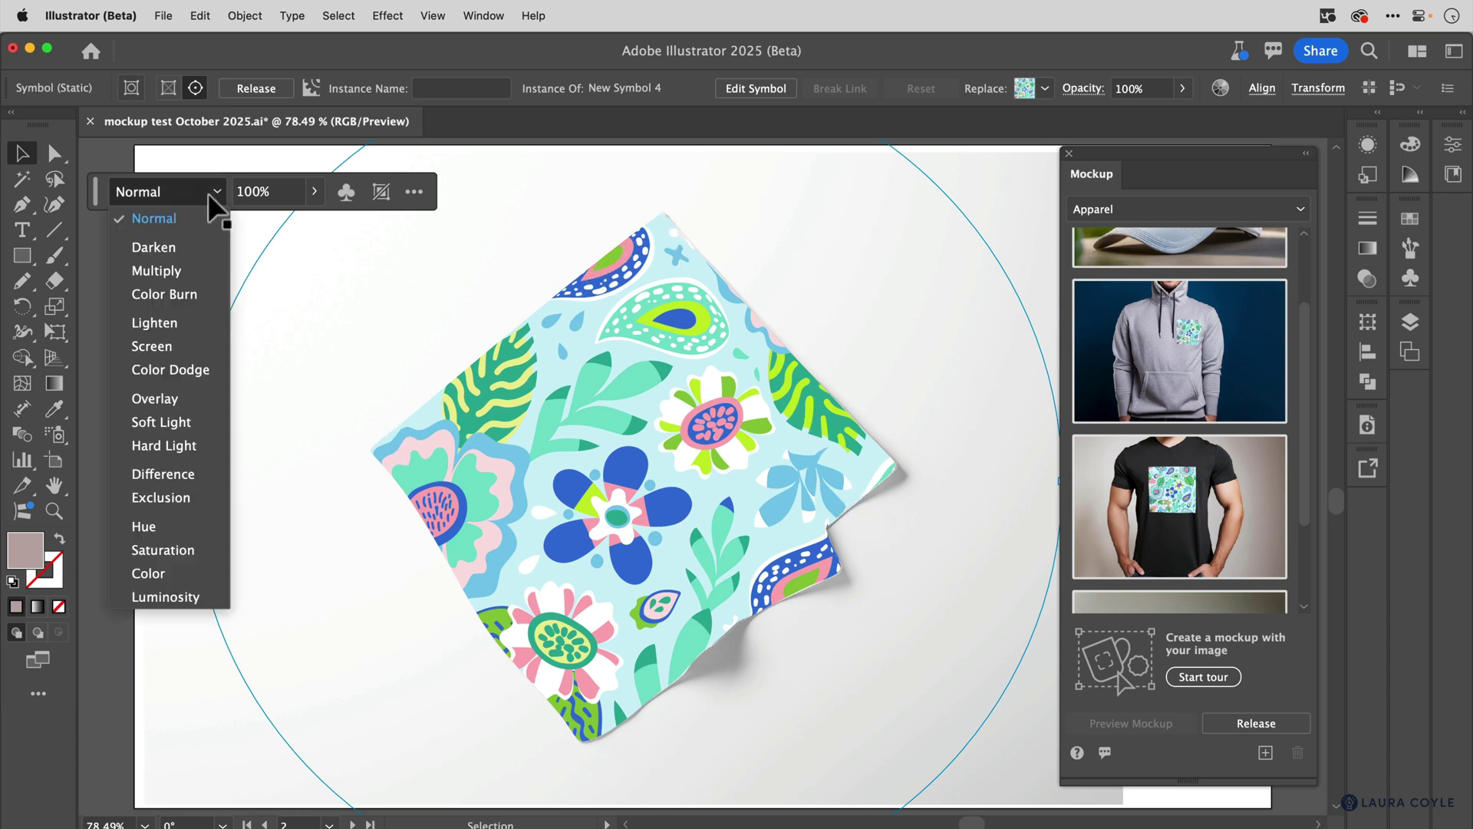
click(178, 271)
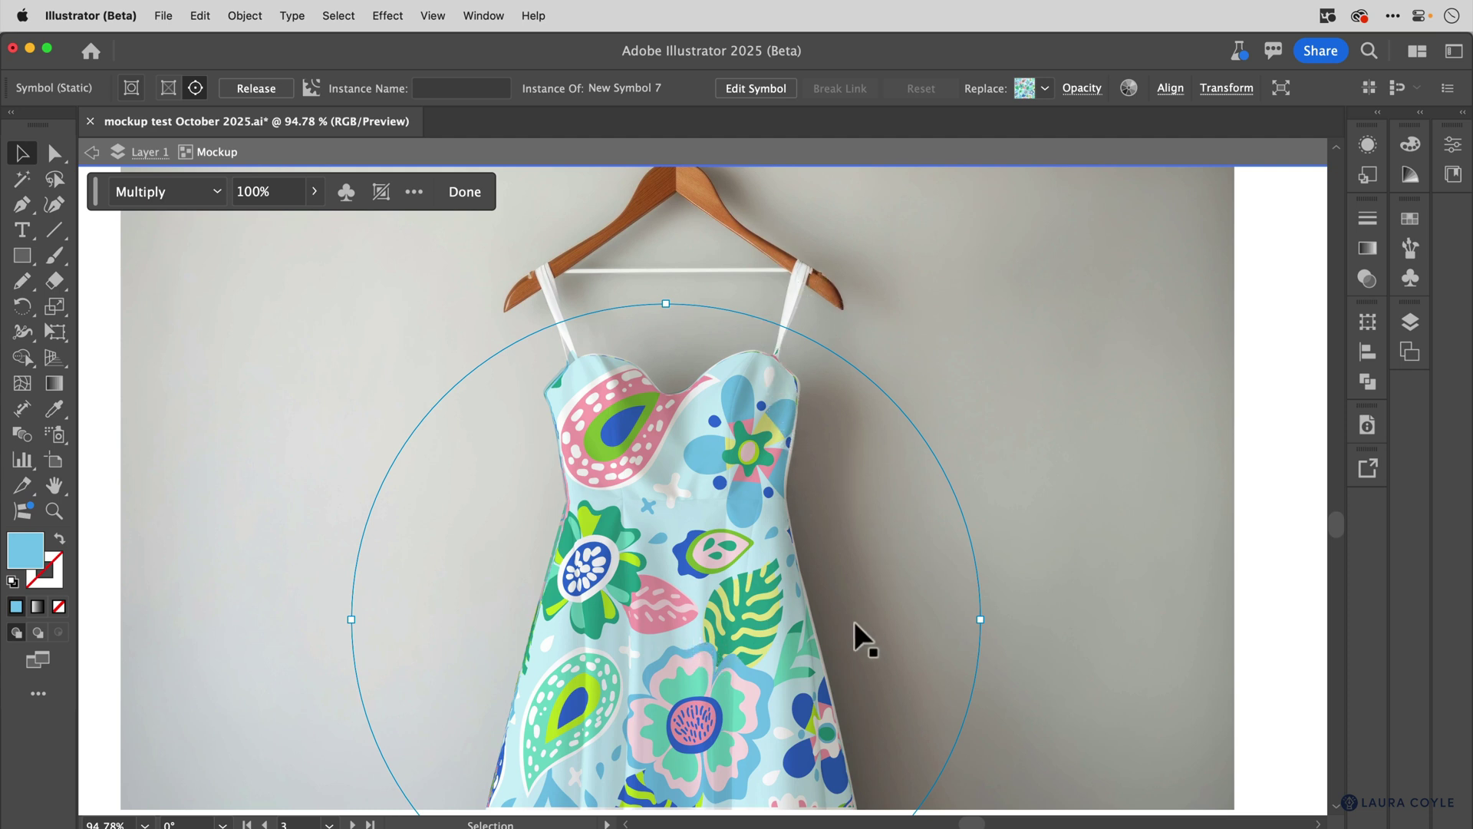
Step: Lower the dress print onto the skirt, keeping the bodice white, and rotate it slightly clockwise
click(655, 481)
drag(655, 482, 655, 430)
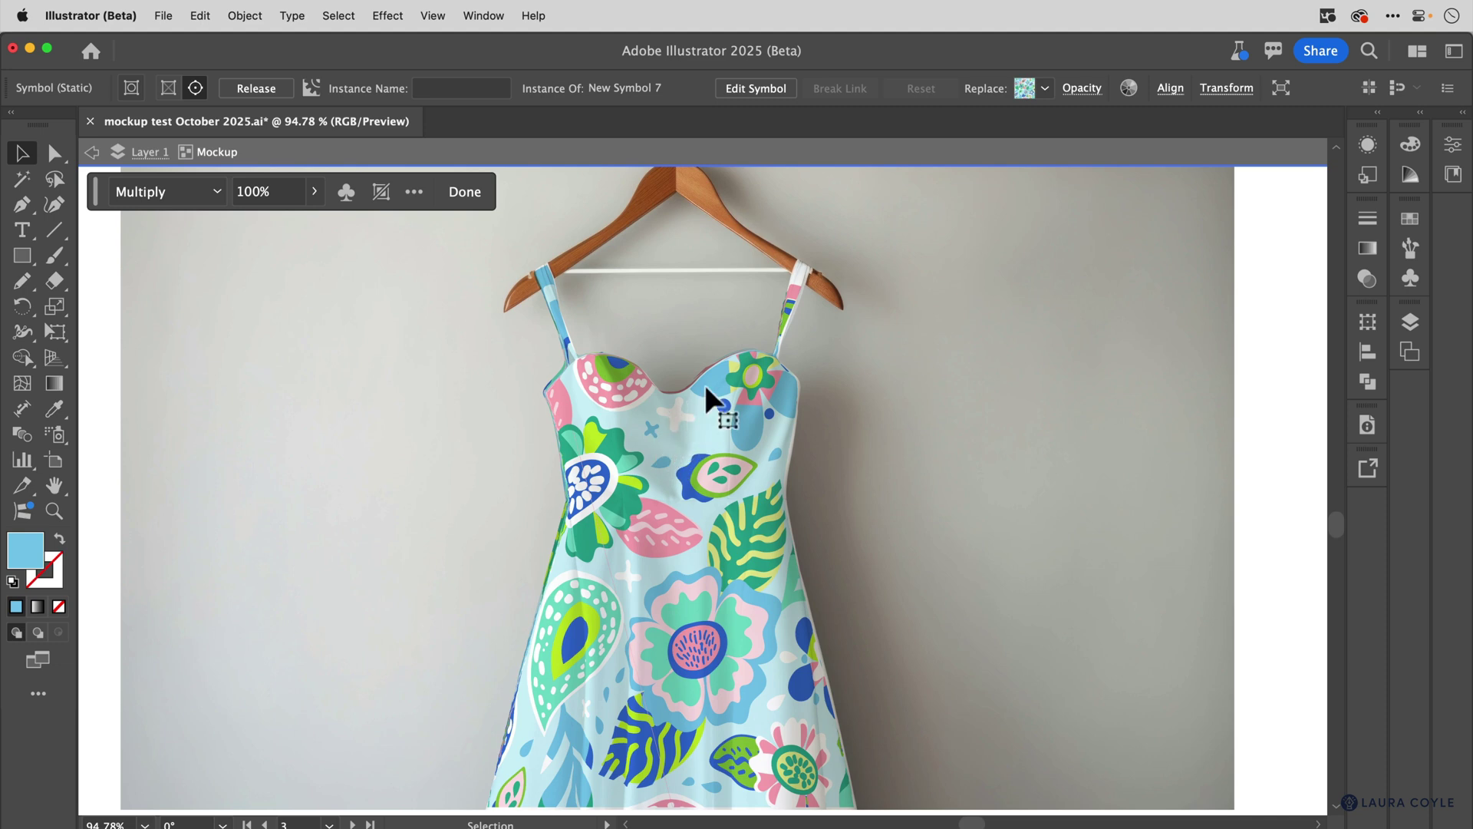
drag(730, 356, 786, 294)
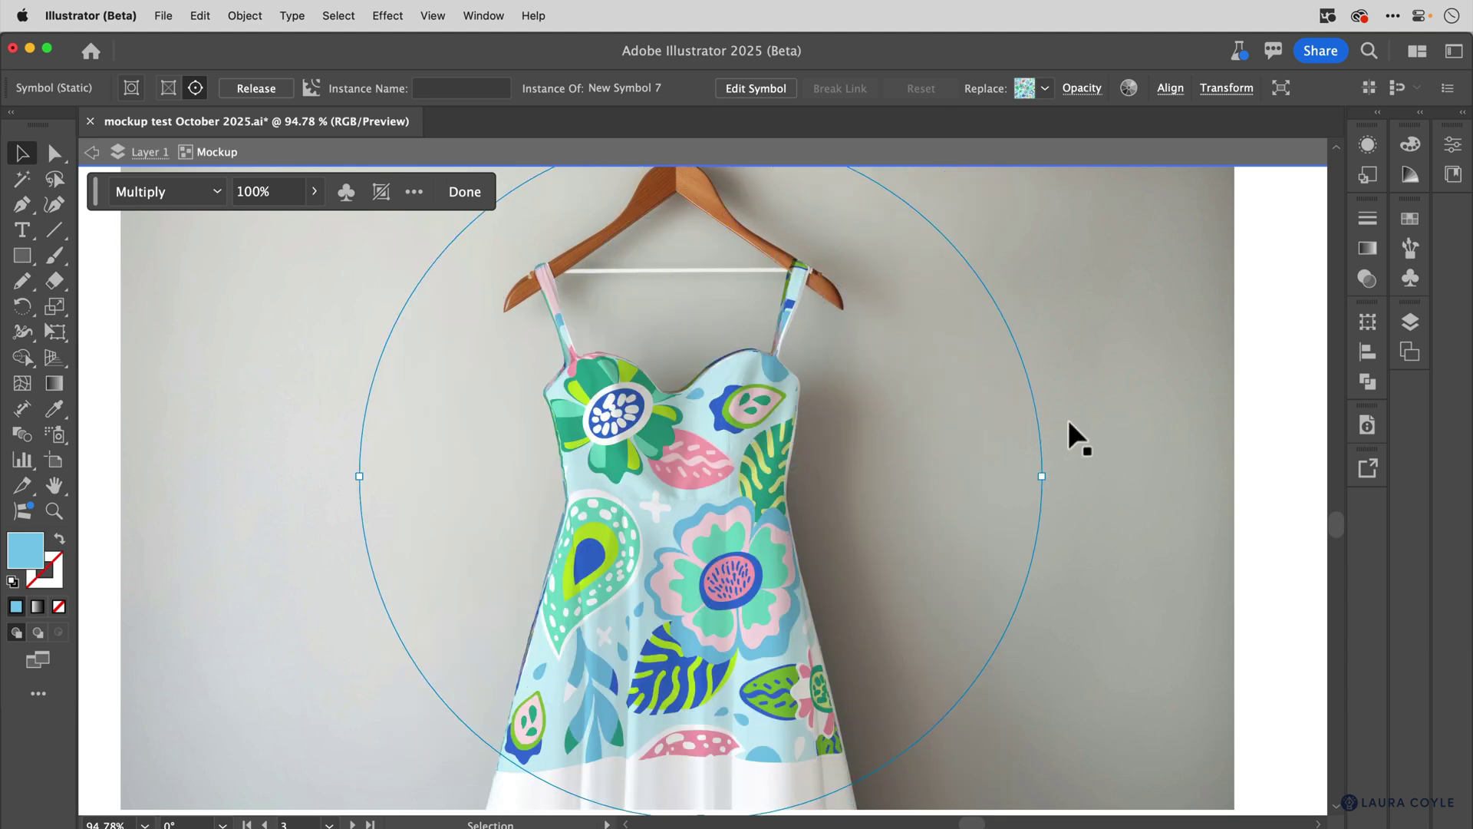
drag(796, 307, 822, 637)
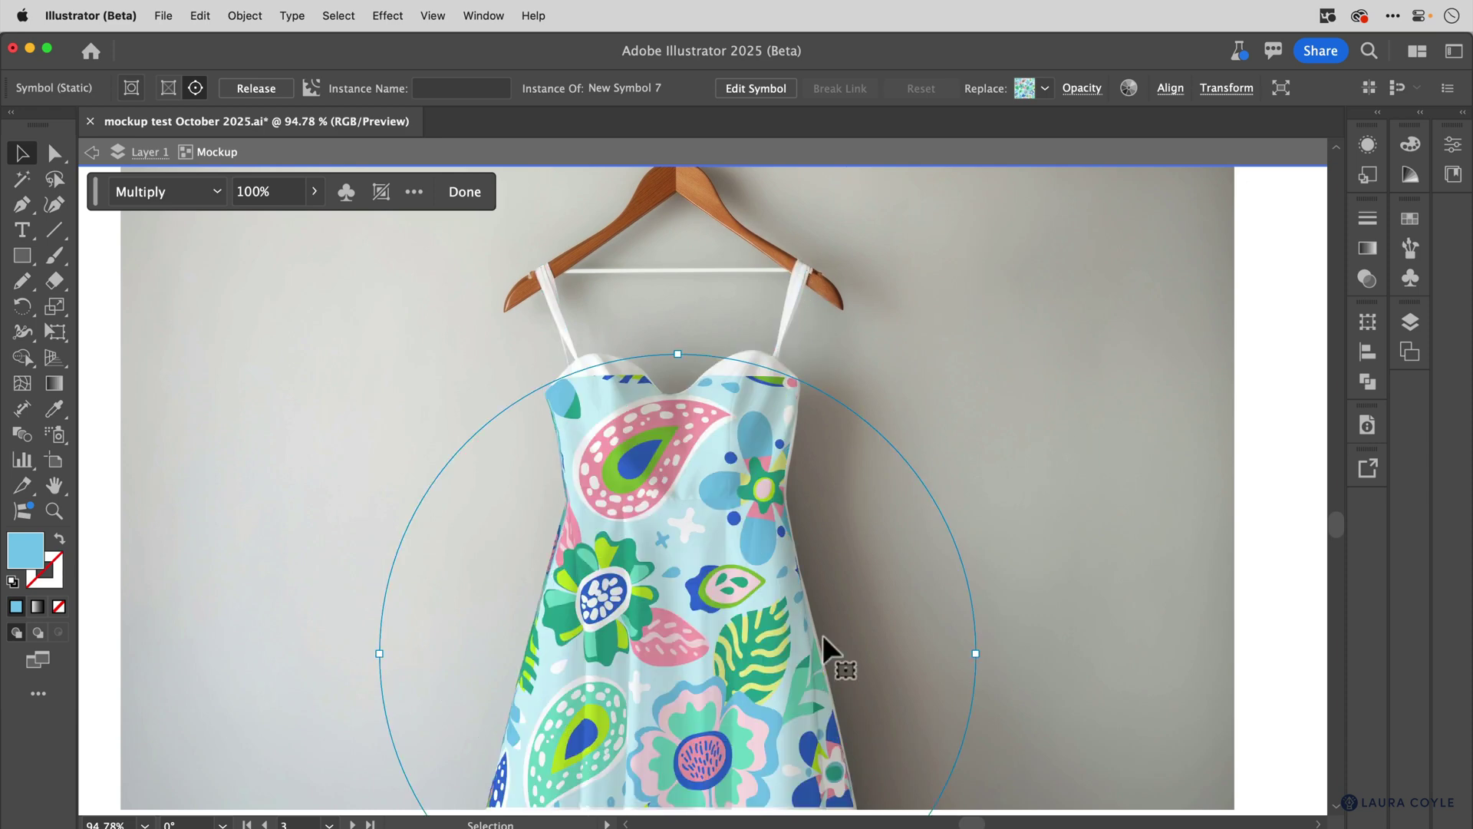
drag(671, 526, 708, 620)
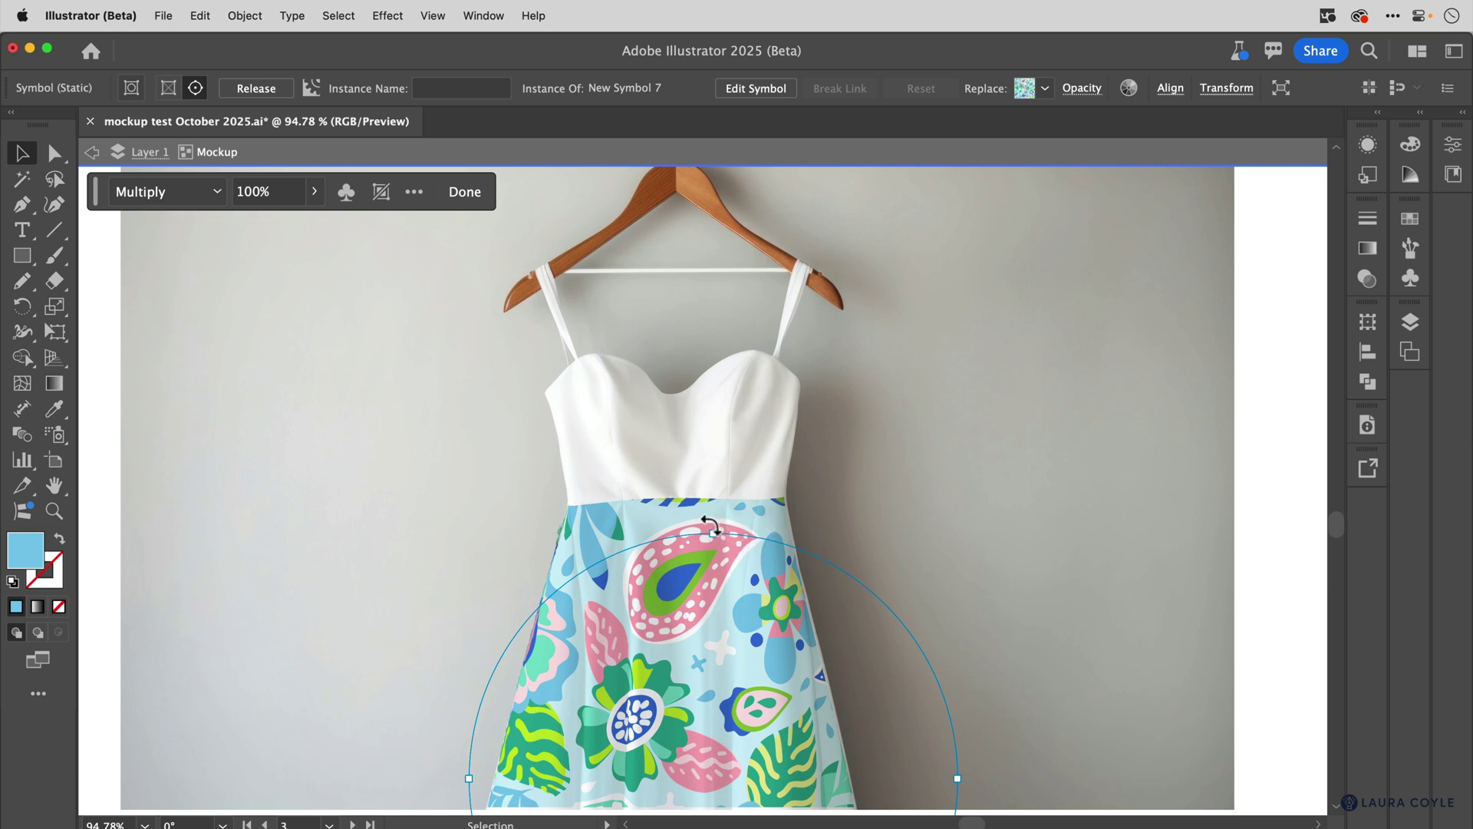
drag(710, 526, 726, 528)
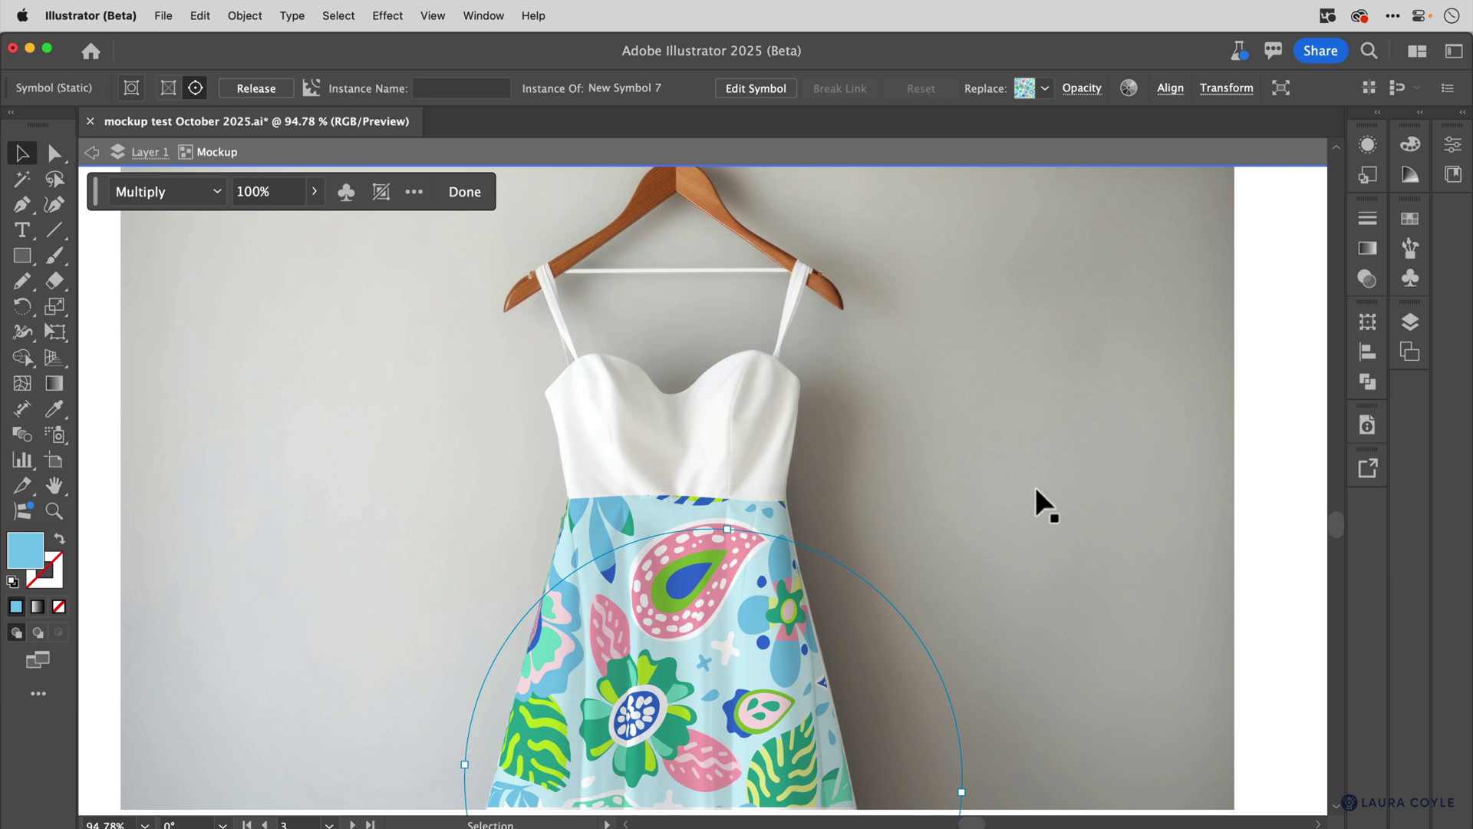
Step: Exit isolation mode and place the standalone paisley beside the dress
click(1280, 508)
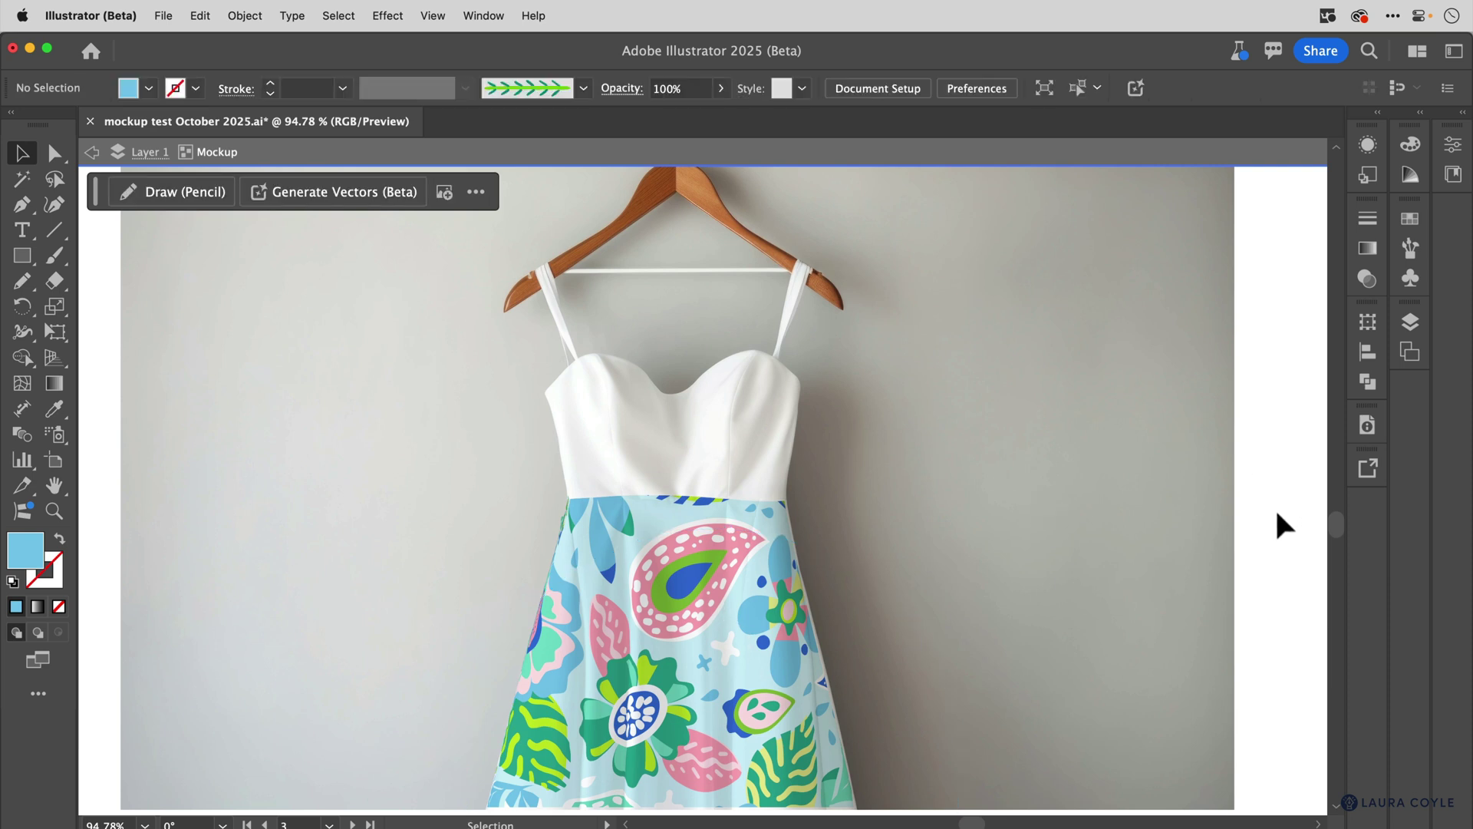
key(Escape)
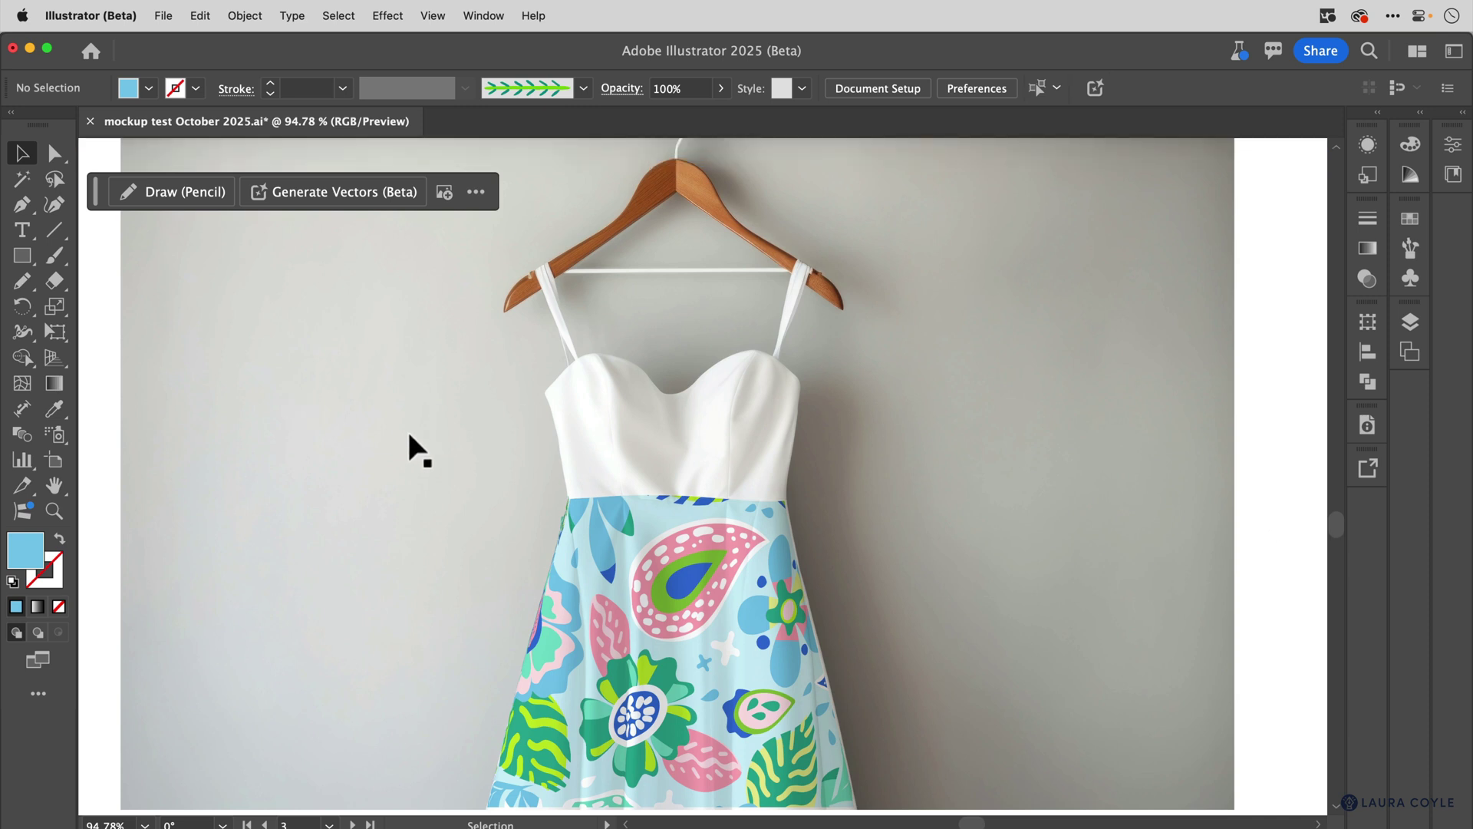
scroll(384, 421, left, 10)
drag(286, 377, 767, 394)
drag(1026, 461, 602, 445)
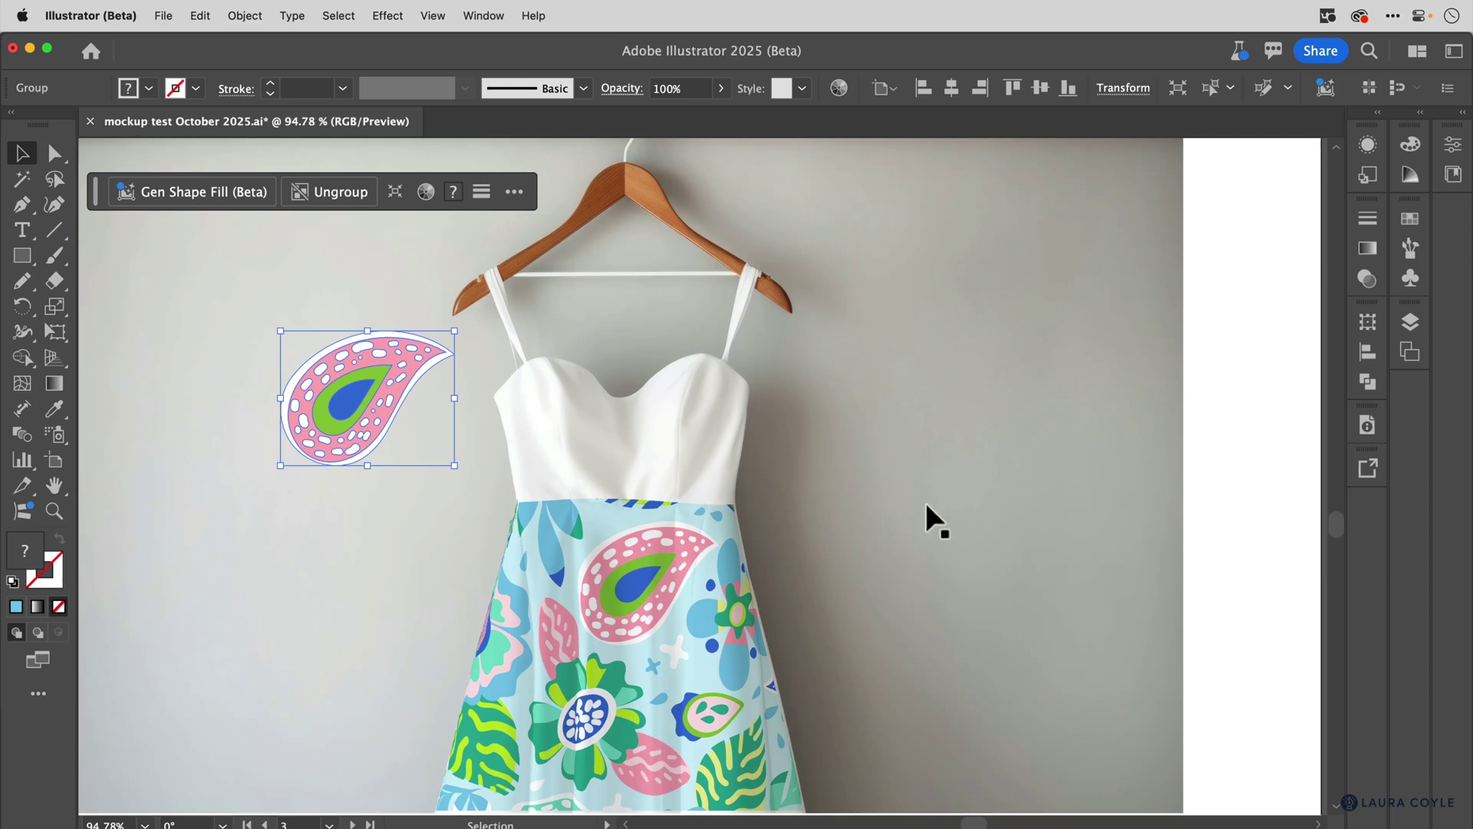
Step: In the Layers panel, move the paisley group into the dress Mockup as New Symbol 8
click(1178, 449)
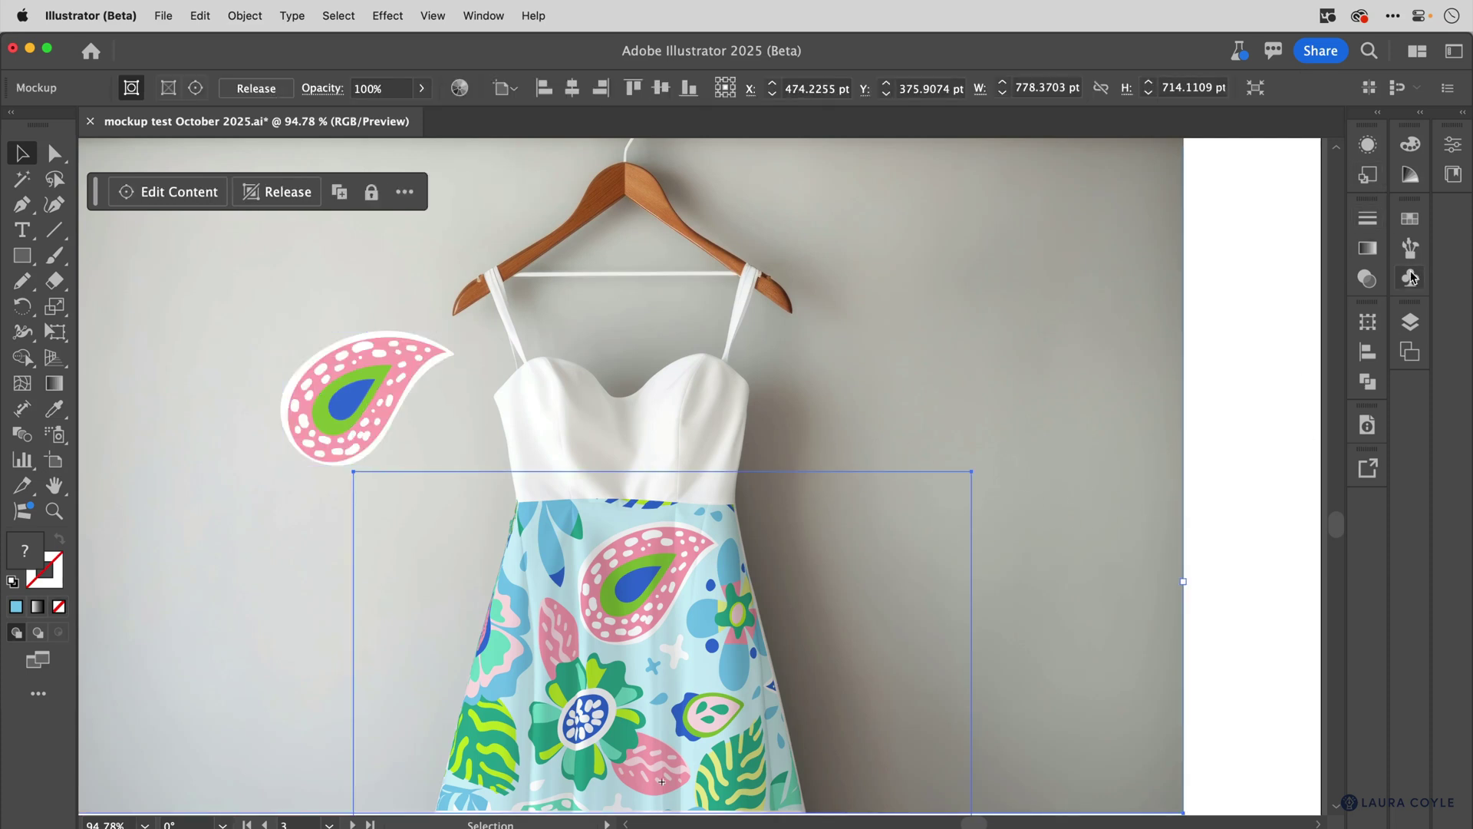
click(1412, 325)
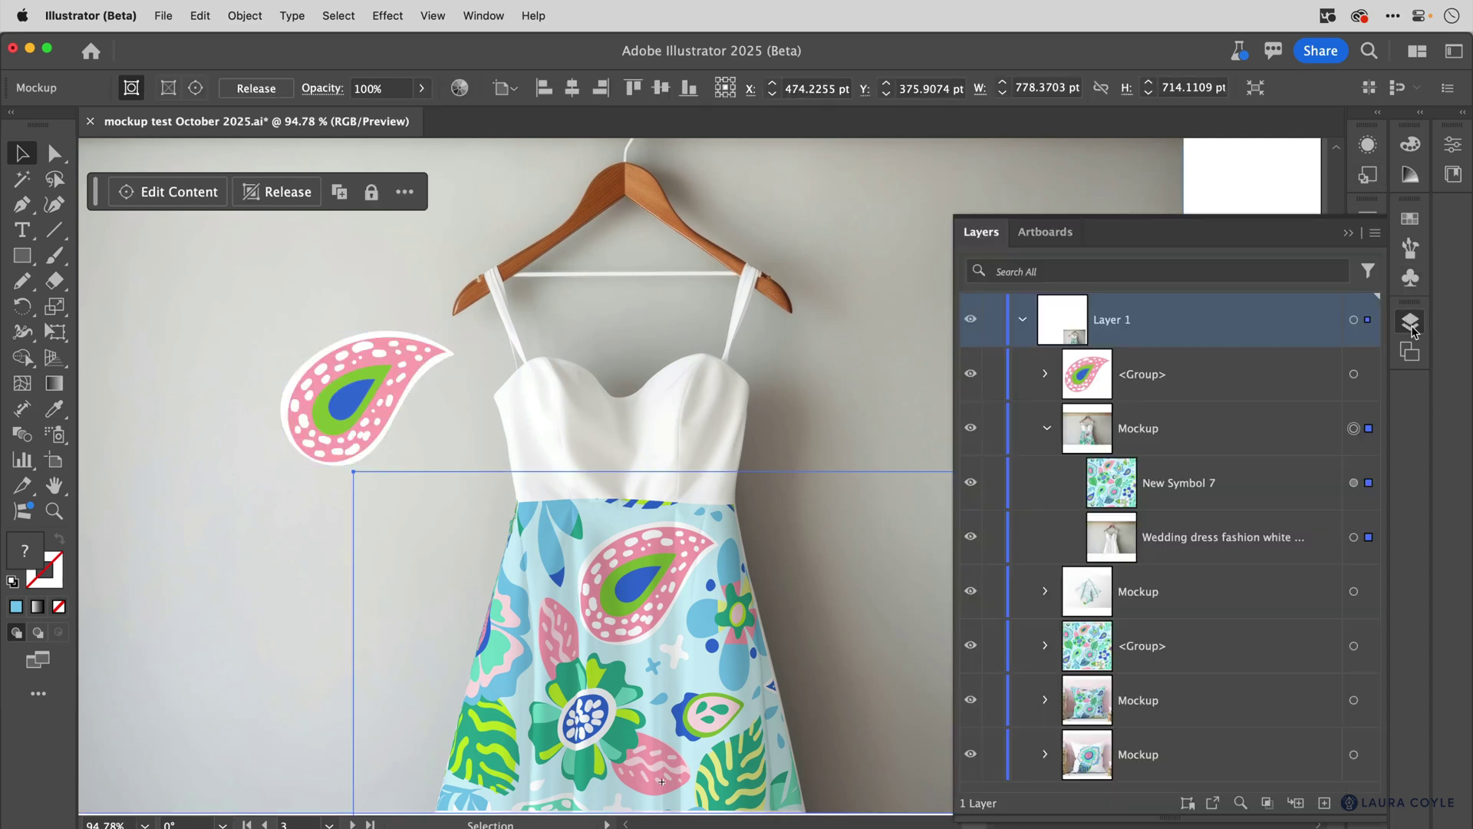
click(1022, 319)
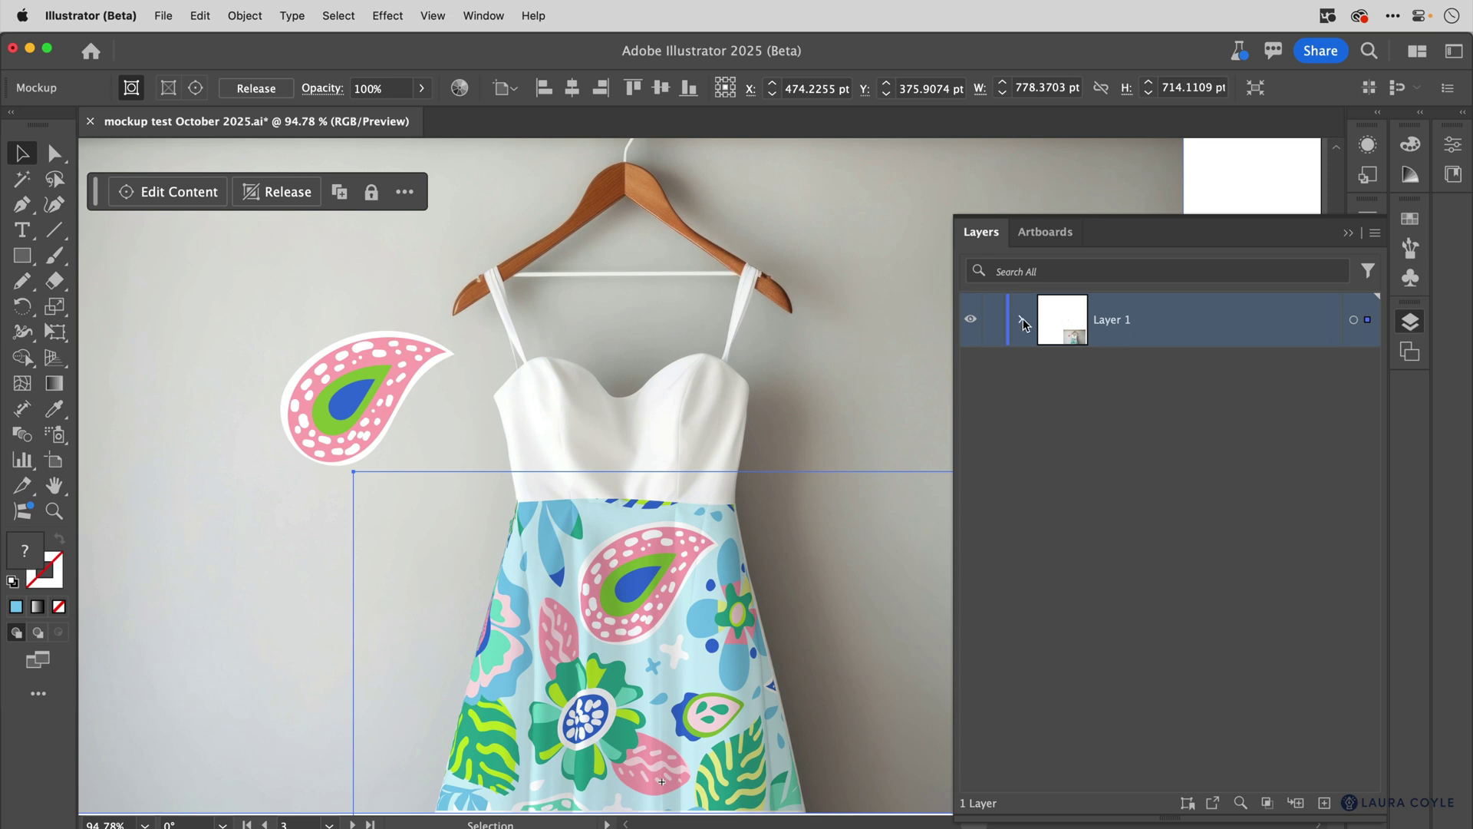
click(1023, 320)
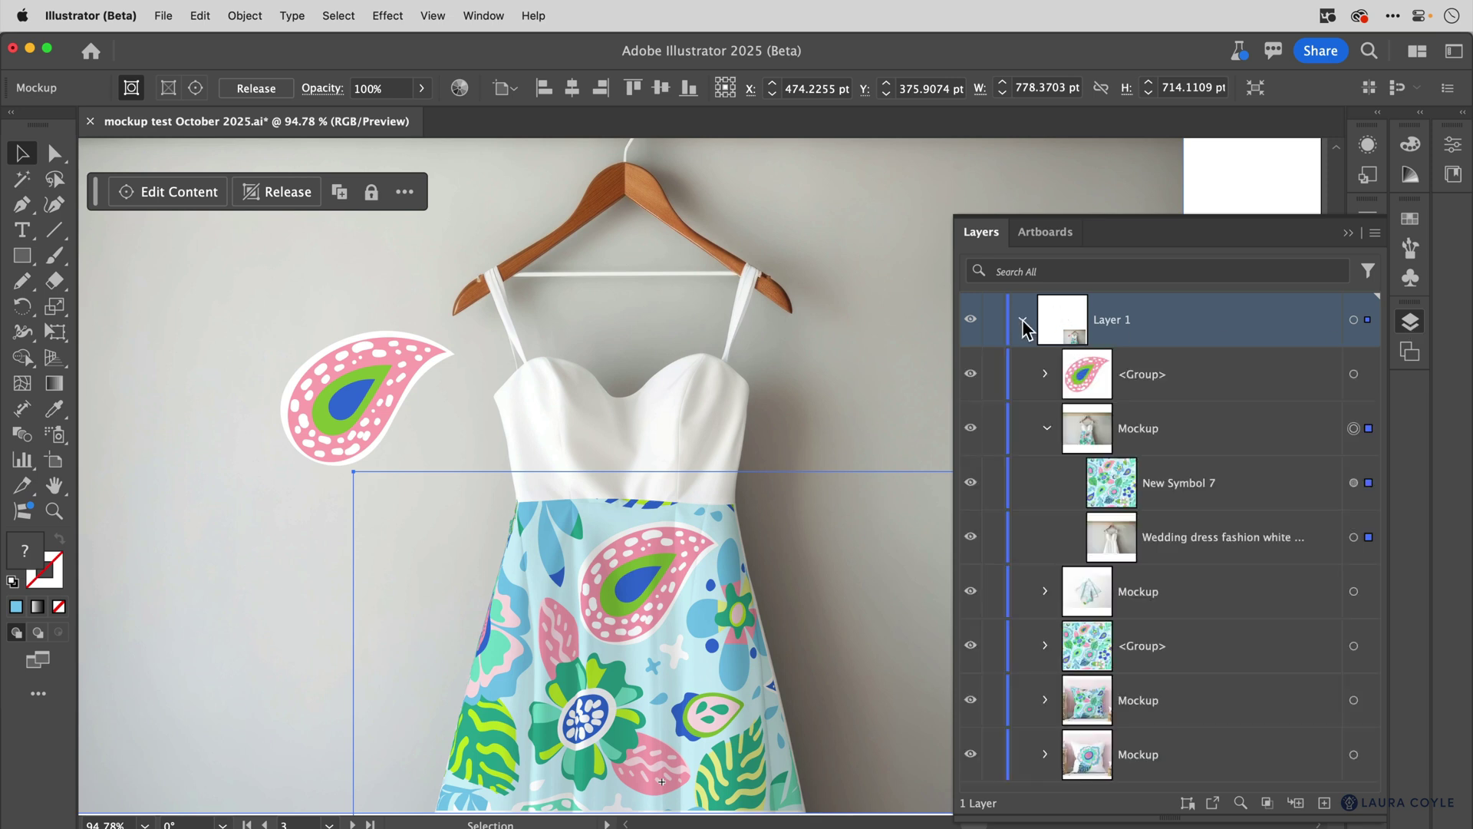
click(1192, 439)
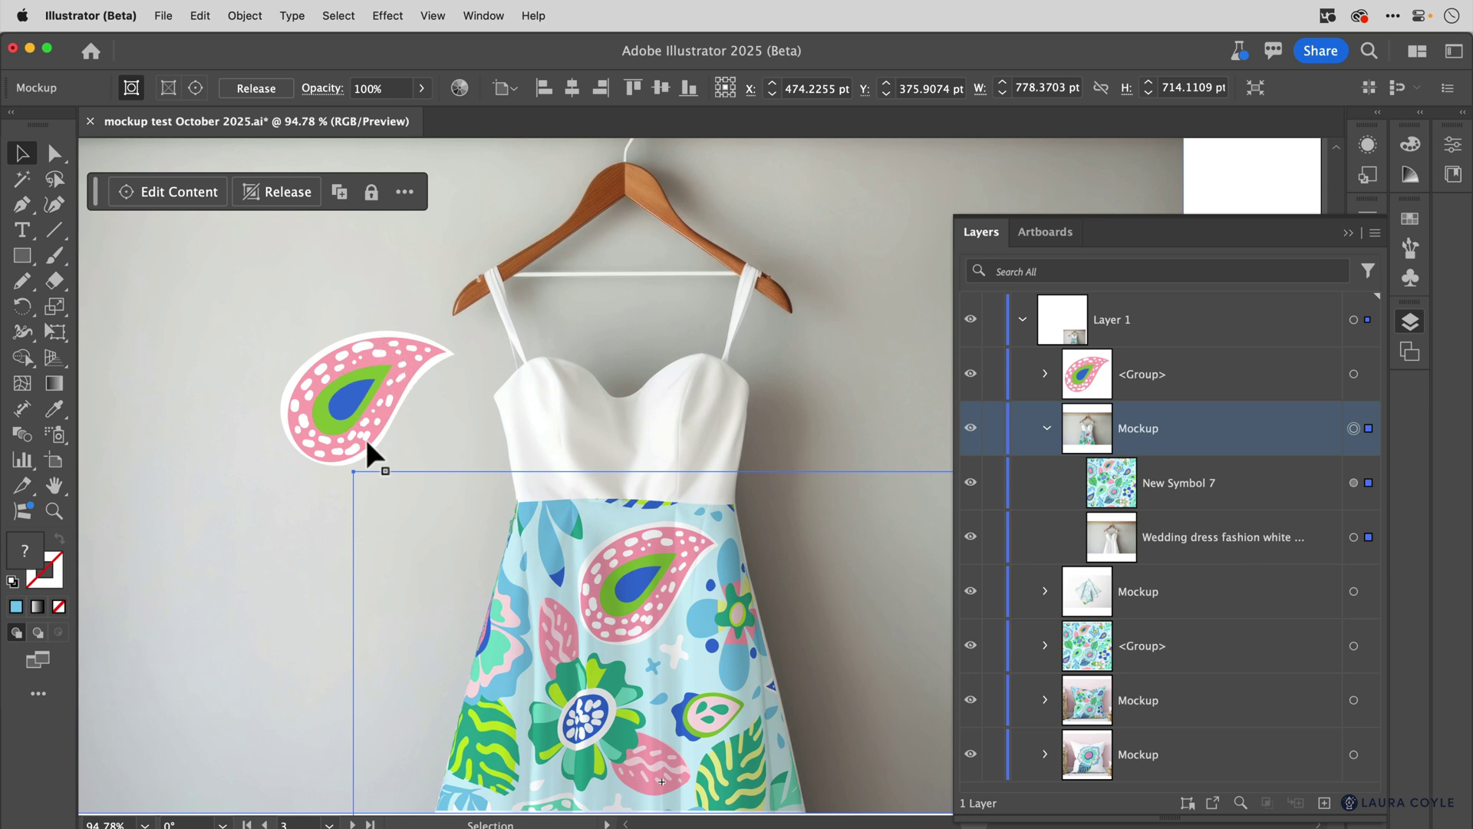
click(1213, 379)
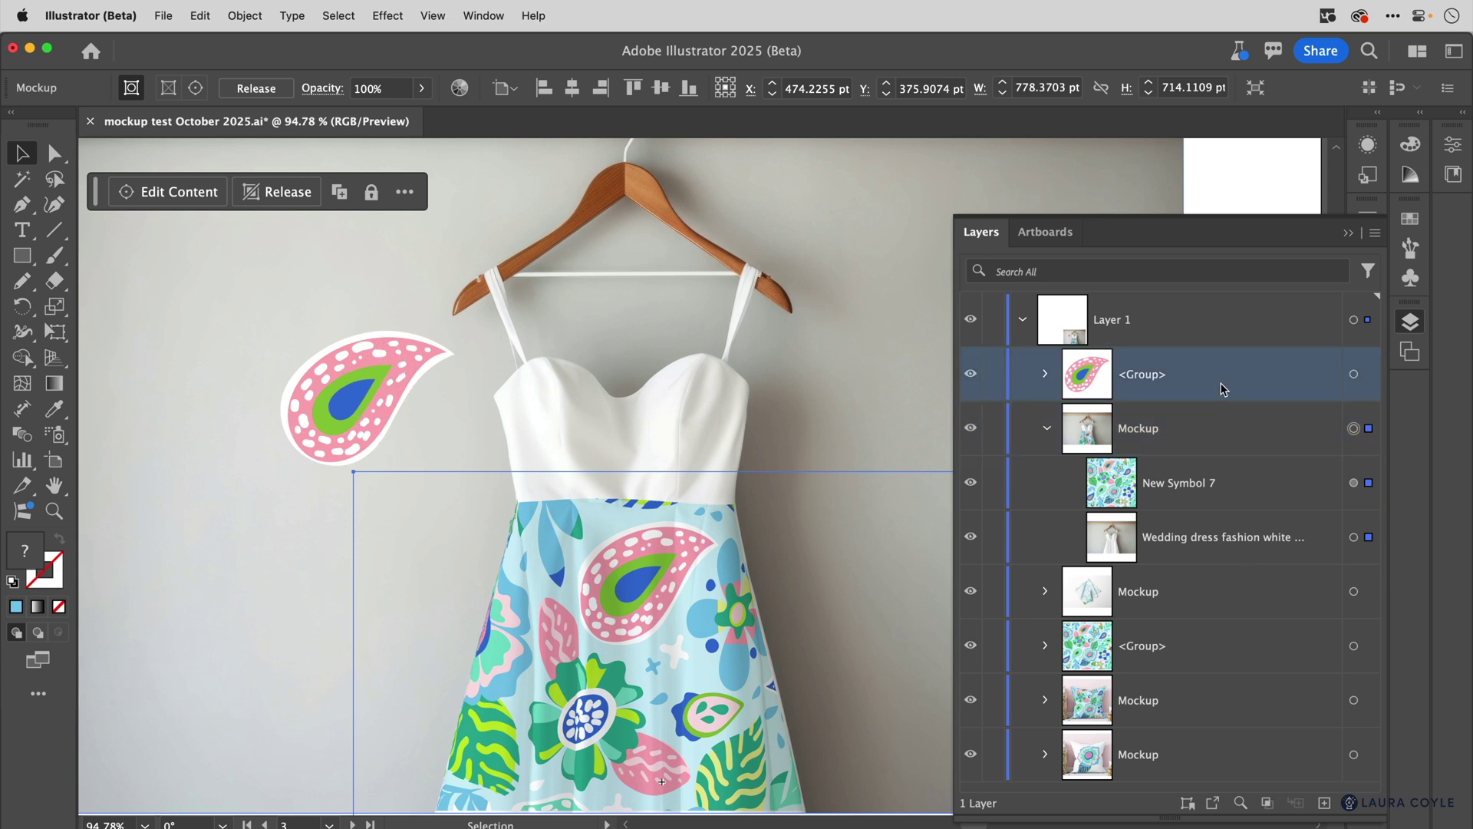
drag(1223, 381, 1220, 476)
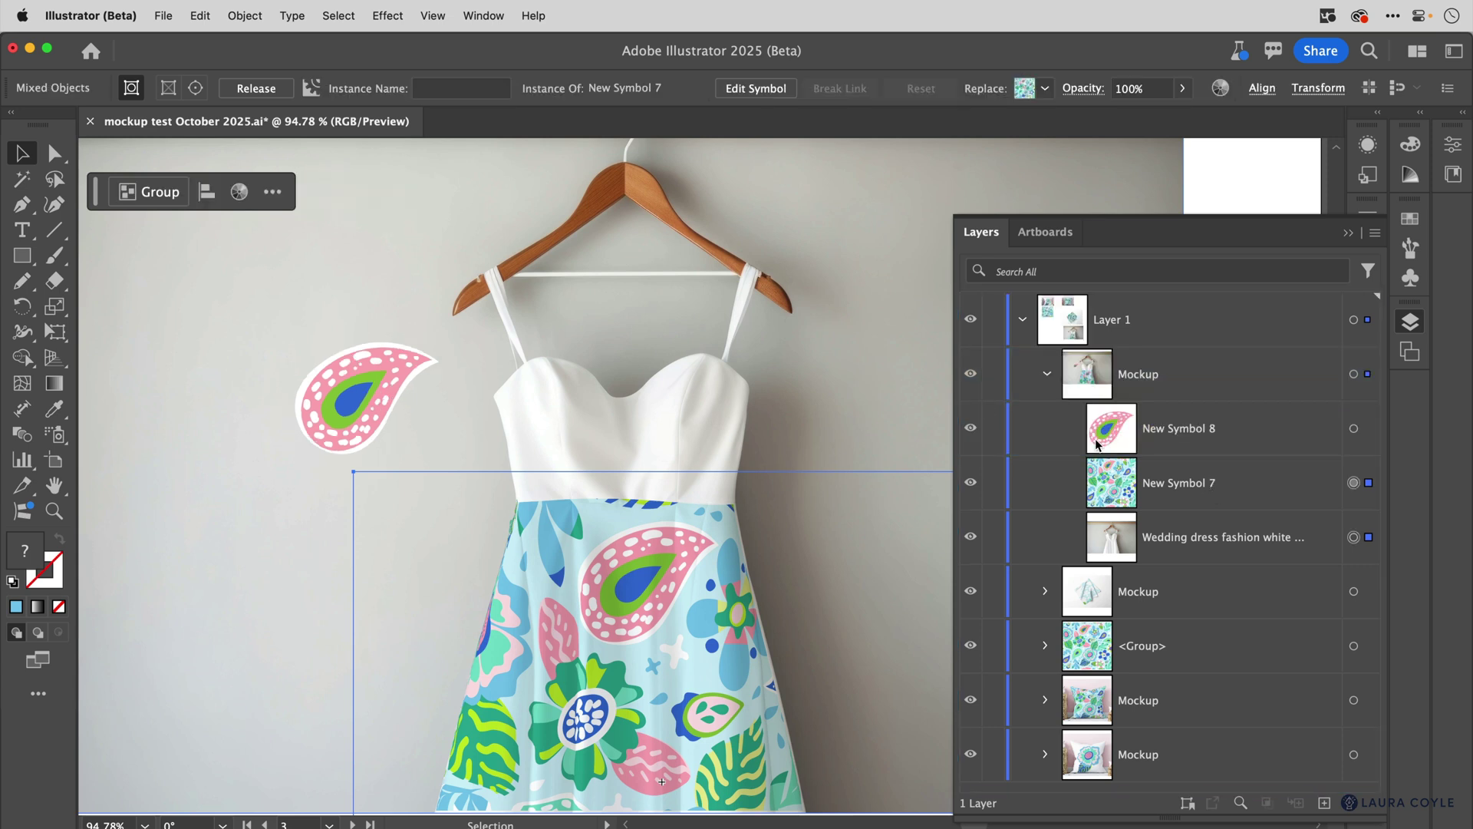
Step: Inside the dress mockup, move the paisley onto the bodice and blend it with Multiply
double_click(832, 363)
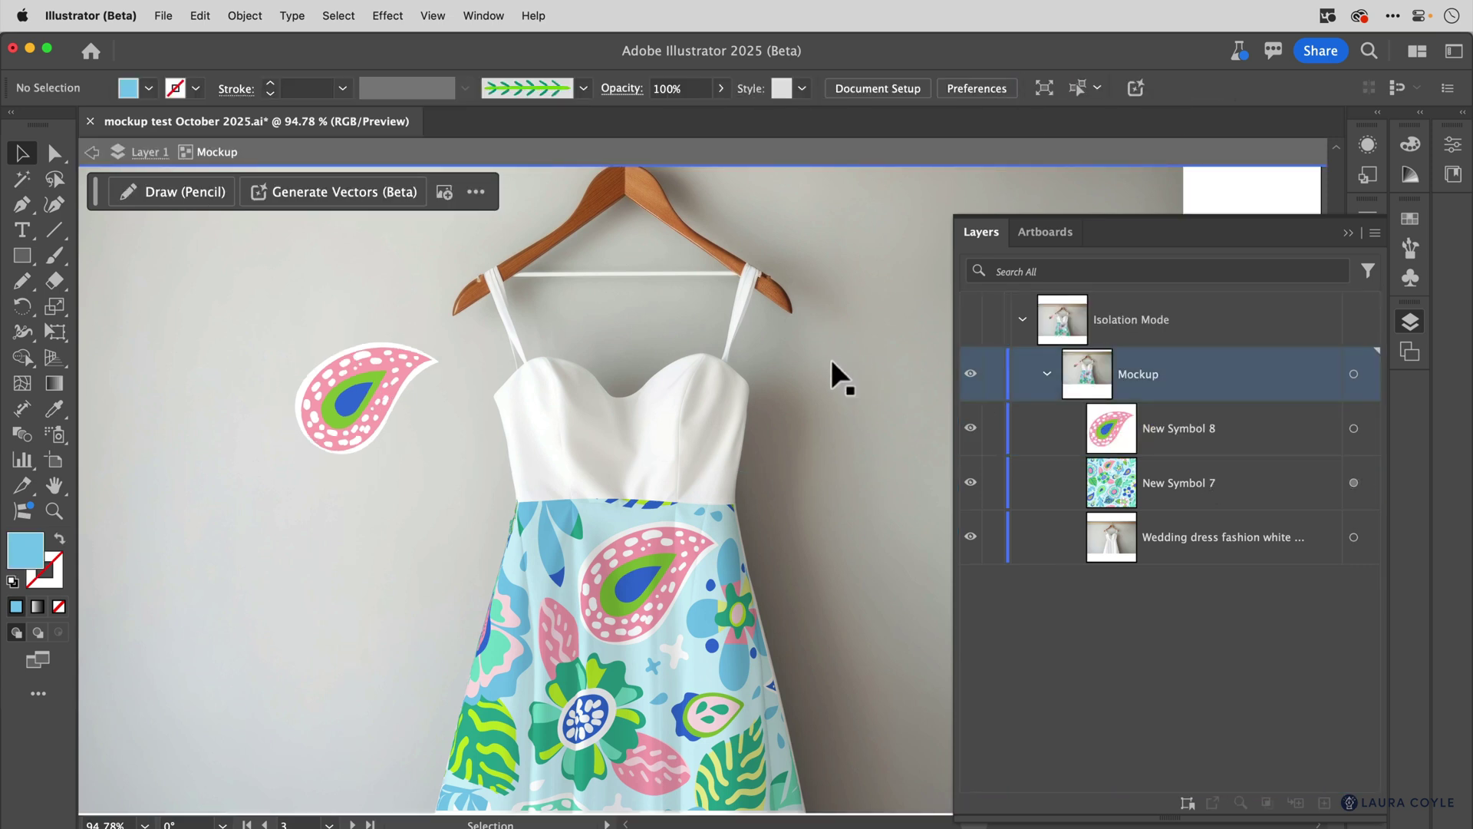
click(359, 379)
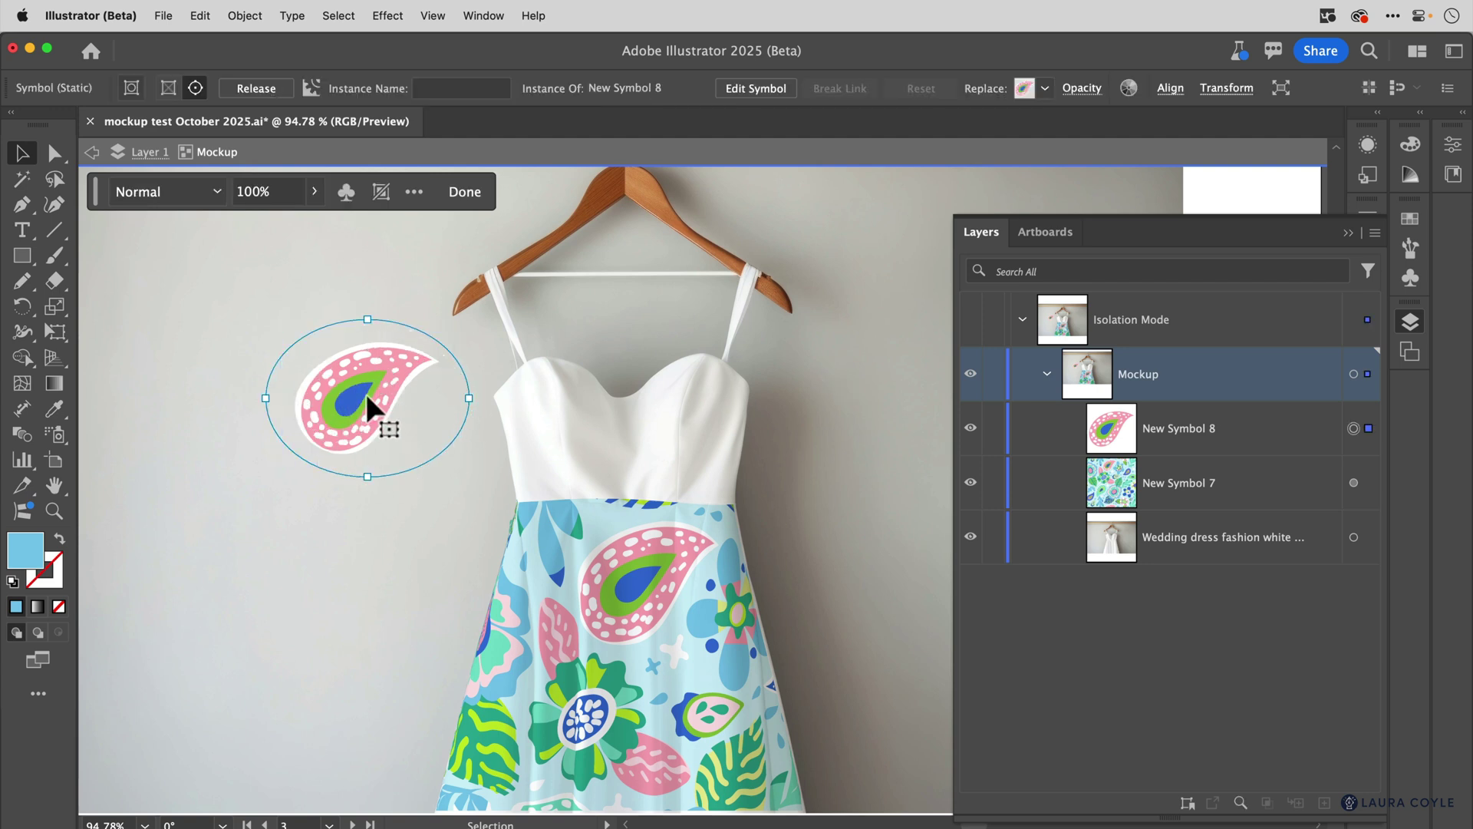
drag(369, 398, 658, 421)
click(165, 191)
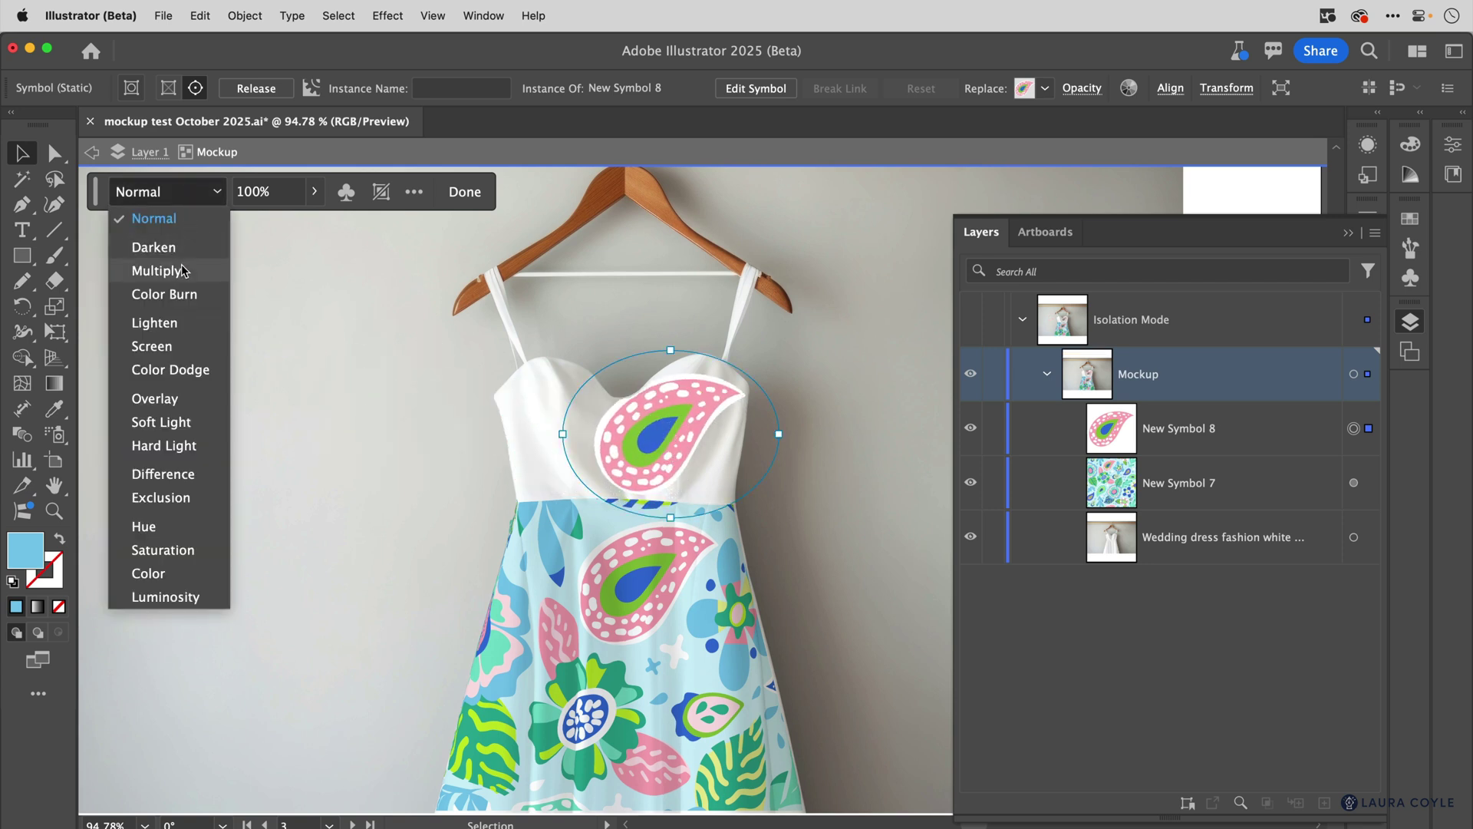
click(158, 270)
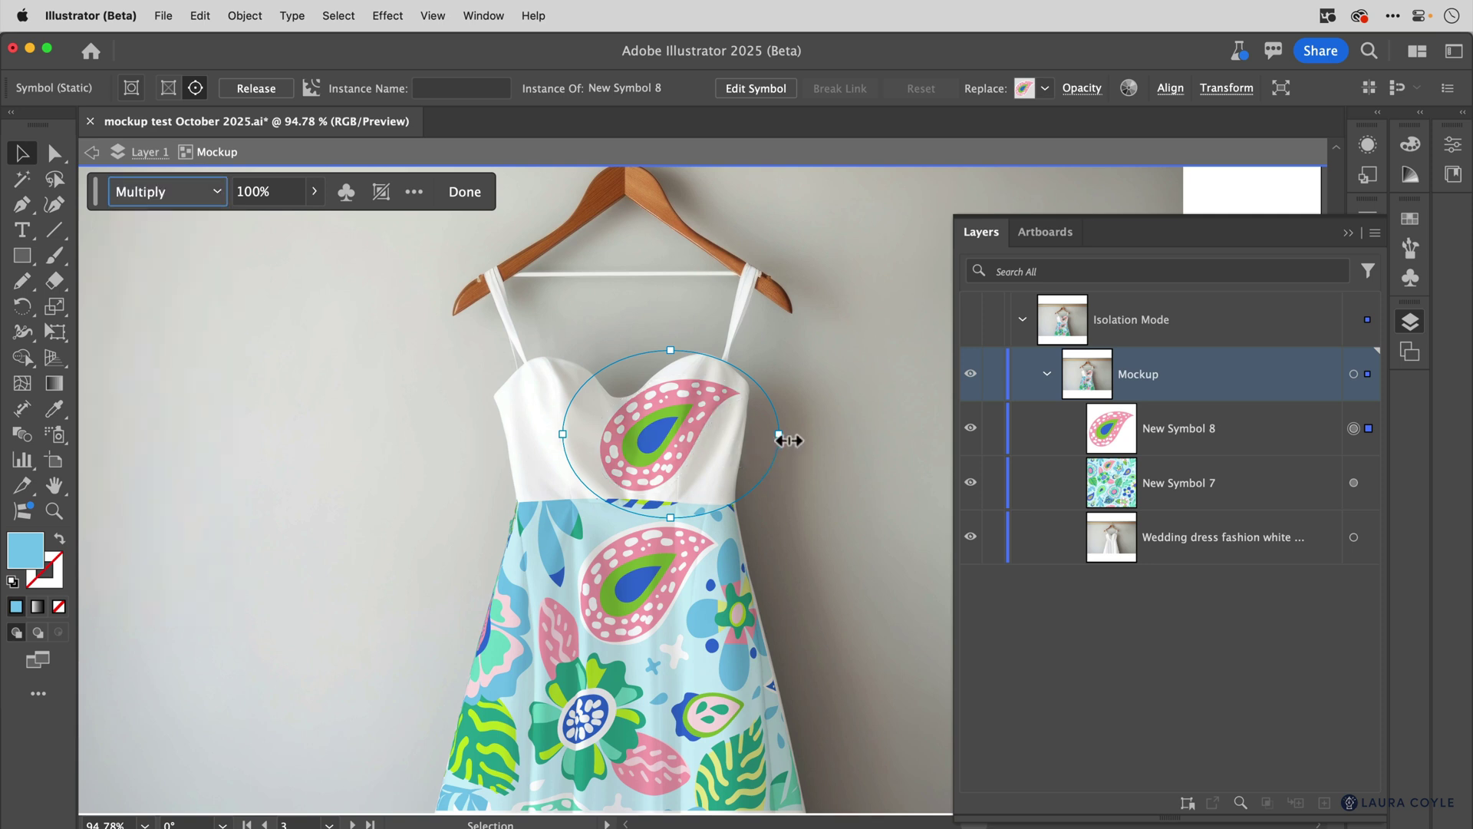
Step: Shrink, rotate and nudge the paisley left into place on the bodice
drag(782, 434, 759, 433)
drag(752, 490, 541, 452)
key(shift+Left)
key(shift+Left)
key(shift+Left)
key(shift+Left)
key(shift+Left)
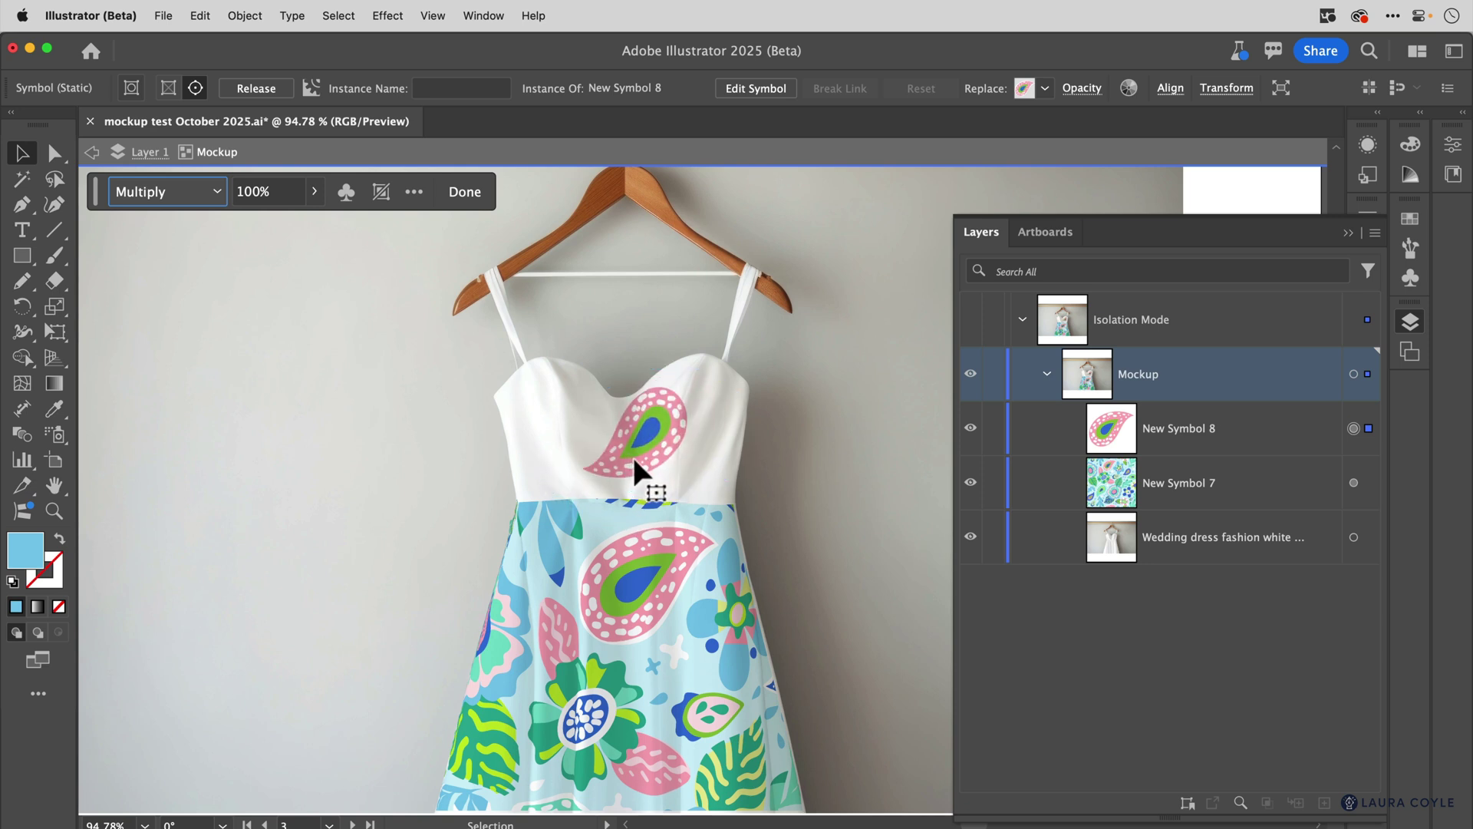
drag(632, 454, 634, 455)
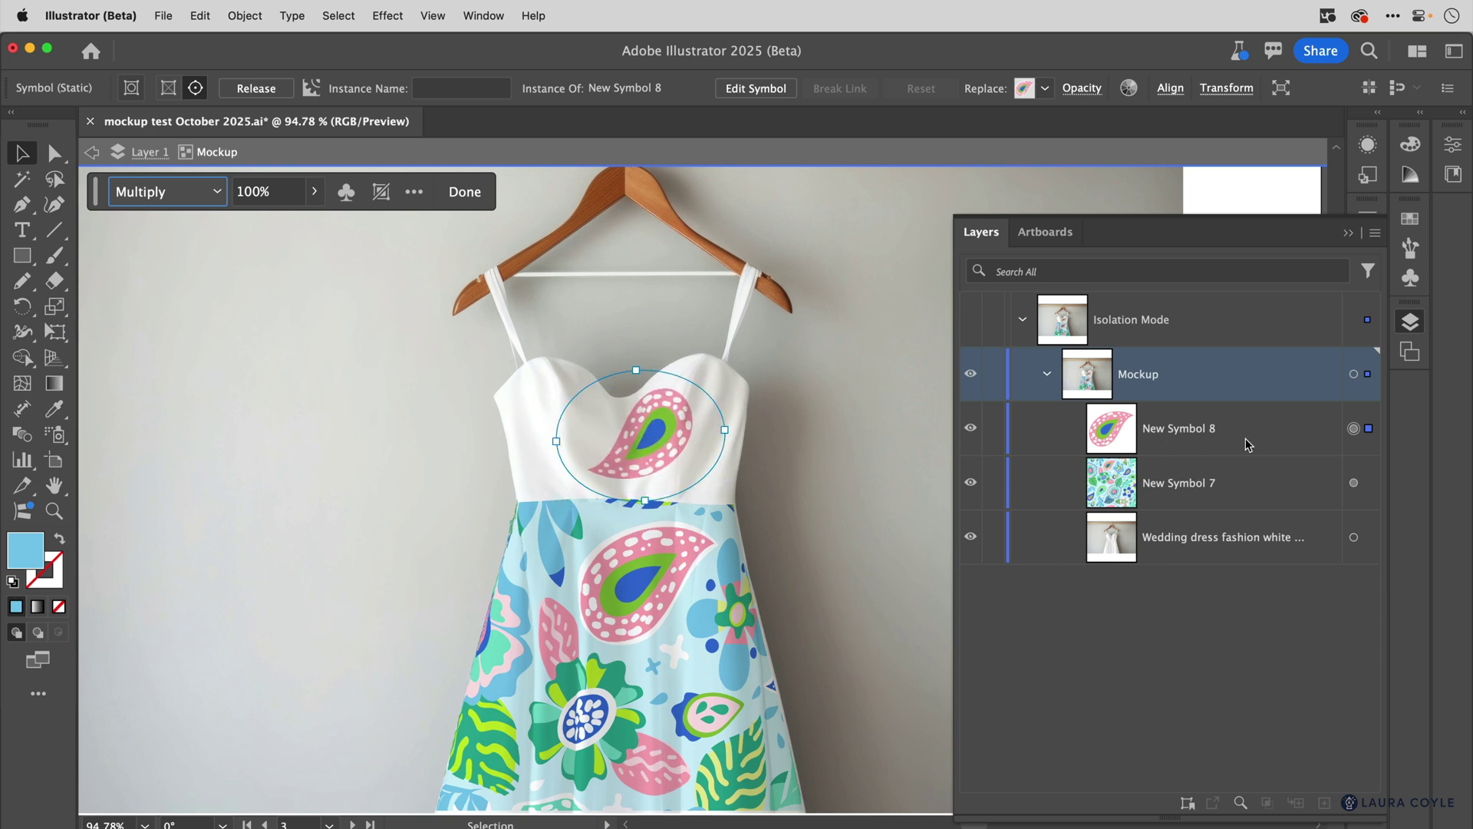